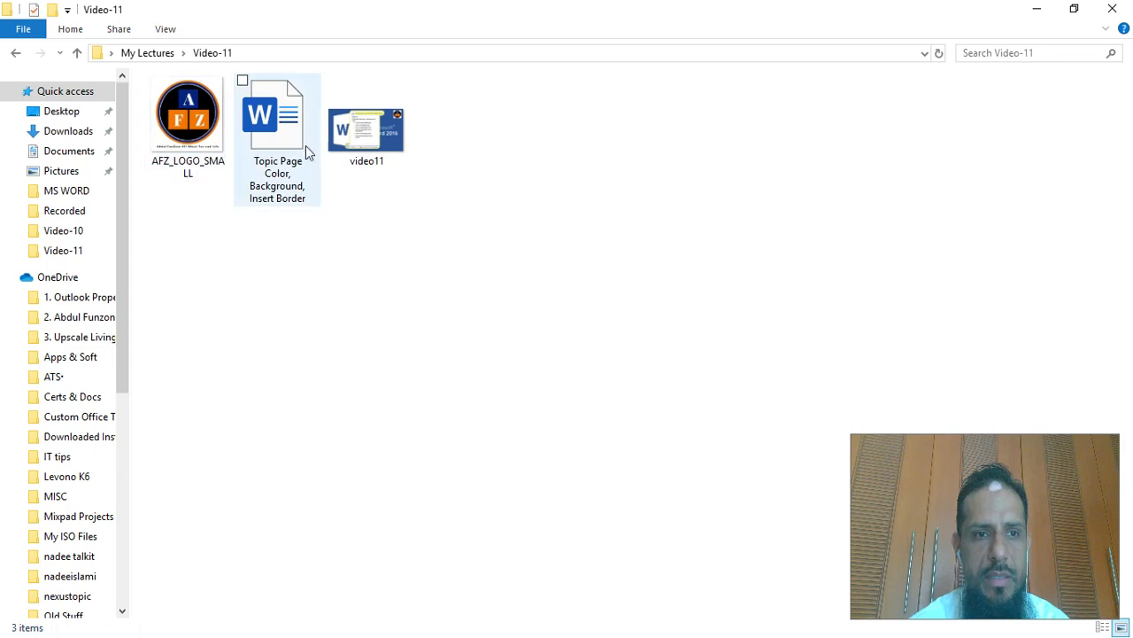
- Open the Word document "Topic Page Color, Background, Insert Border" from the Video-11 folder and place the cursor after "Page Water mark"
left_click(287, 131)
double_click(287, 131)
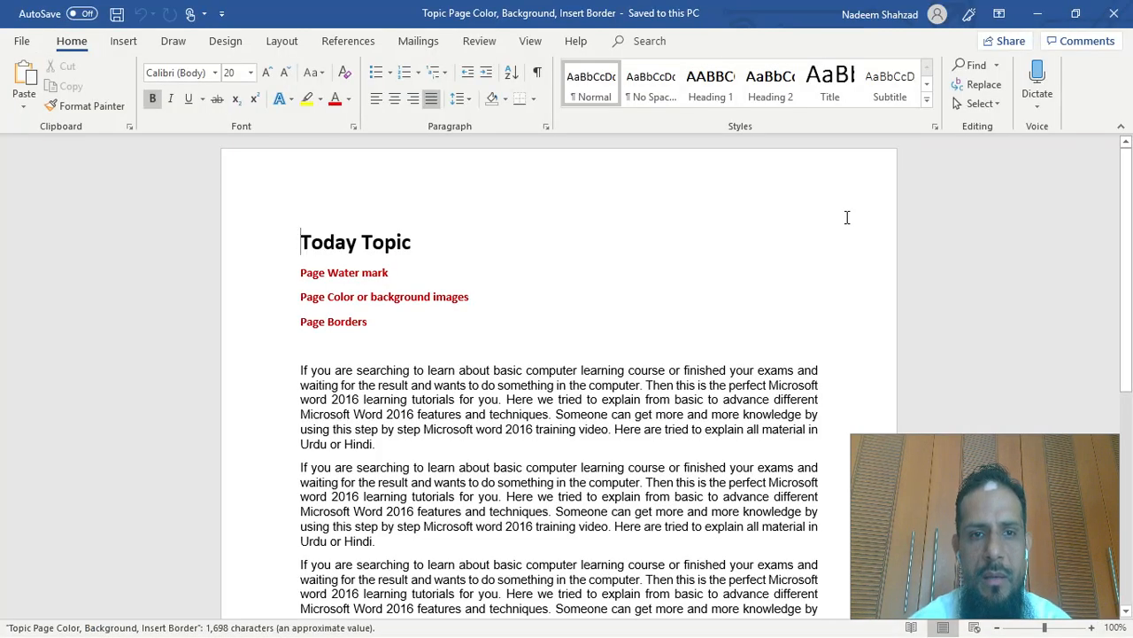
scroll(581, 381, "down", 10)
scroll(583, 392, "up", 10)
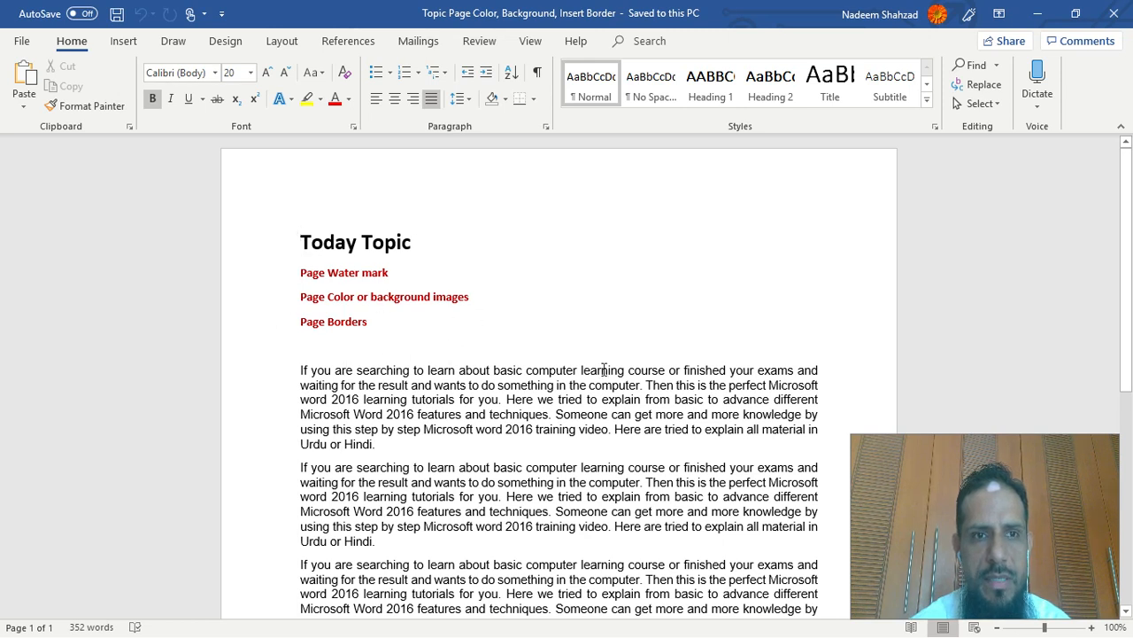
left_click(597, 267)
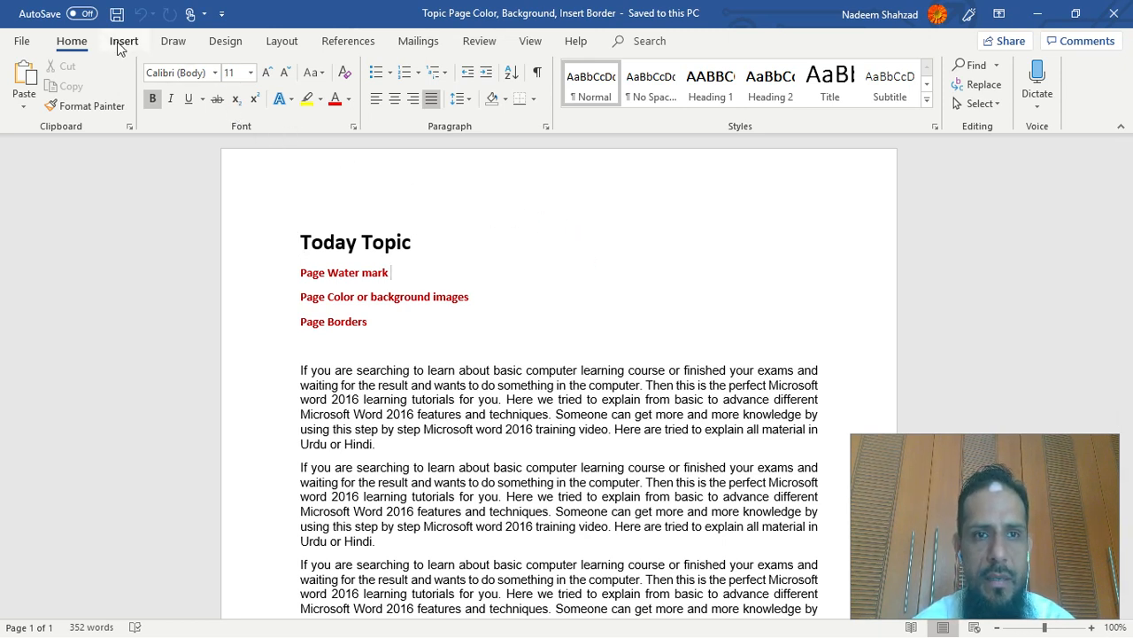
- Apply the built-in CONFIDENTIAL 1 diagonal watermark to the document
left_click(229, 44)
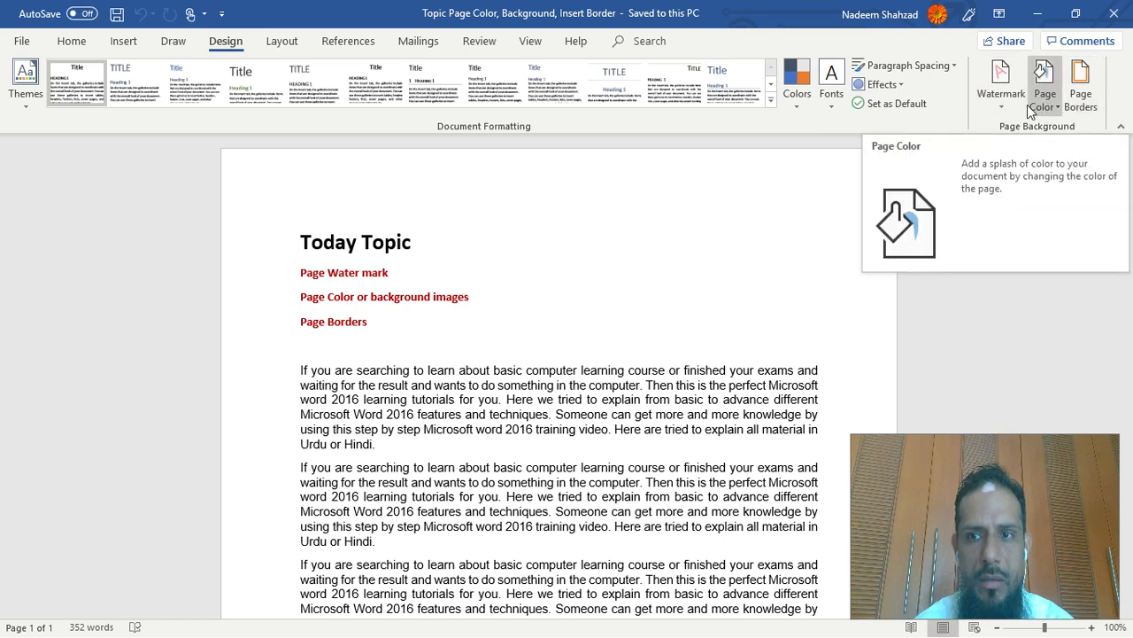
left_click(990, 104)
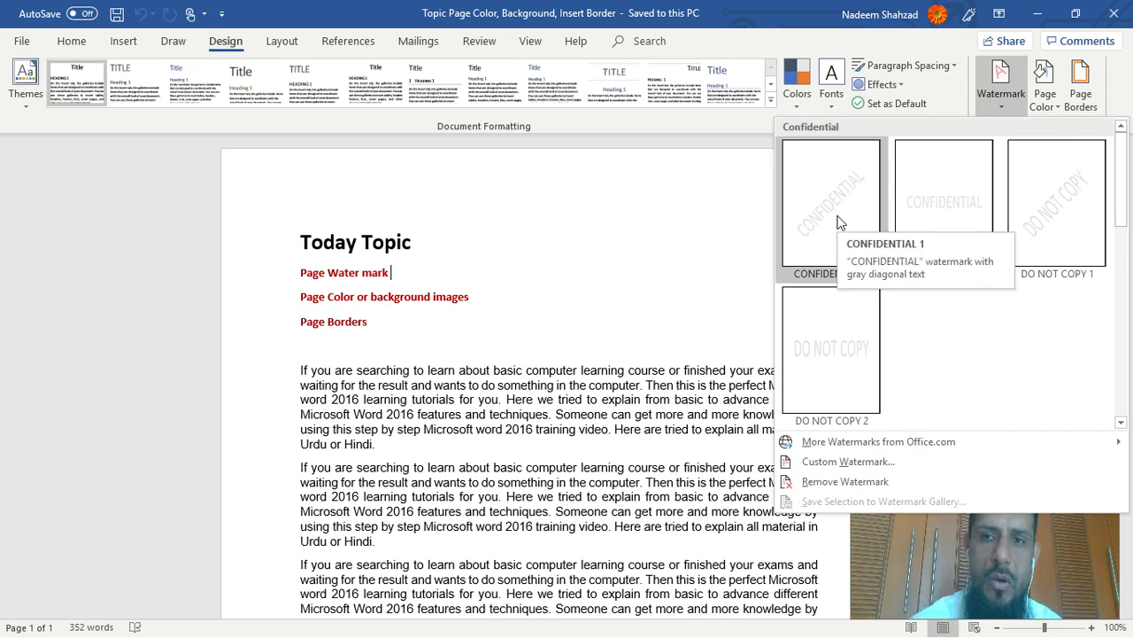
left_click(632, 345)
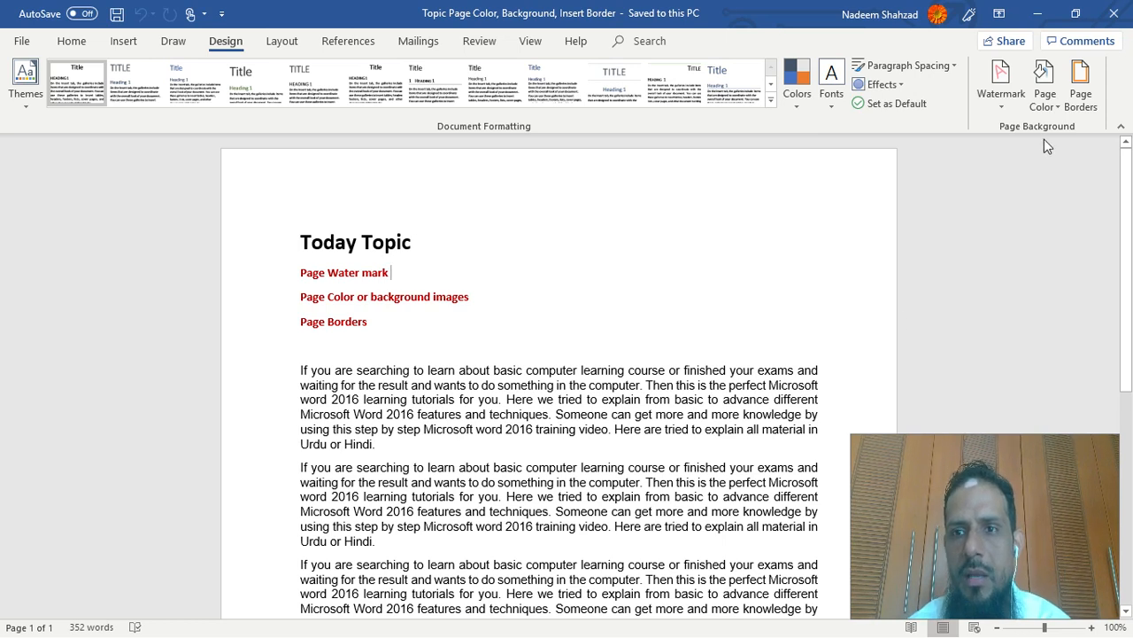
left_click(1003, 95)
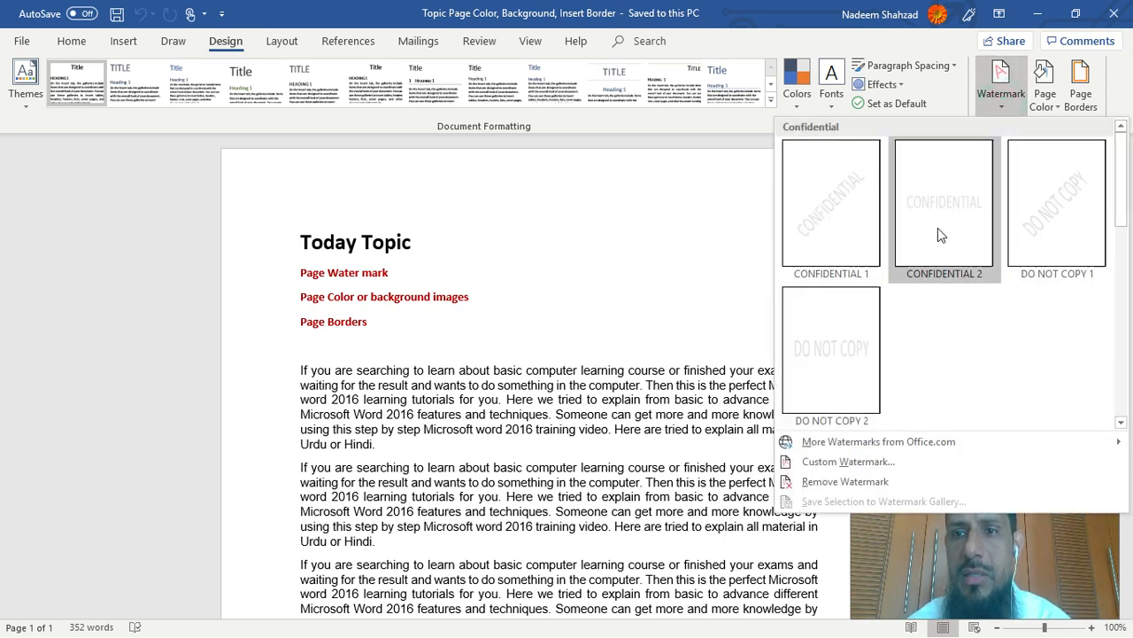
left_click(836, 232)
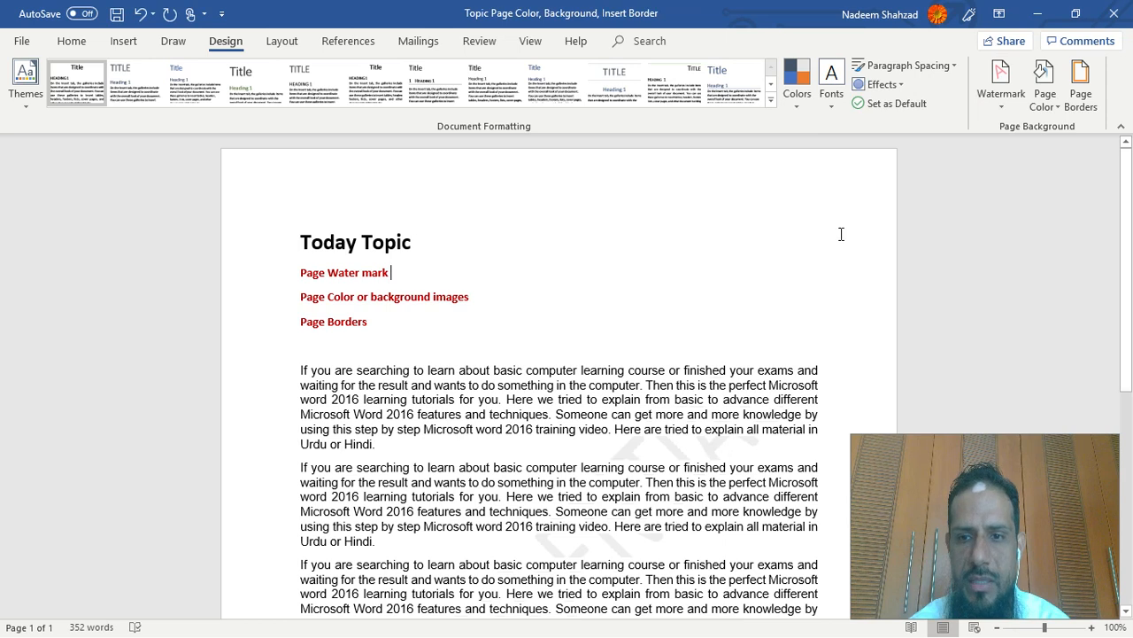
scroll(675, 432, "down", 6)
scroll(675, 438, "up", 3)
- Delete the second body paragraph to expose more of the watermark, and undo the deletion
left_click(584, 342)
left_click_drag(297, 302, 440, 376)
key("Delete")
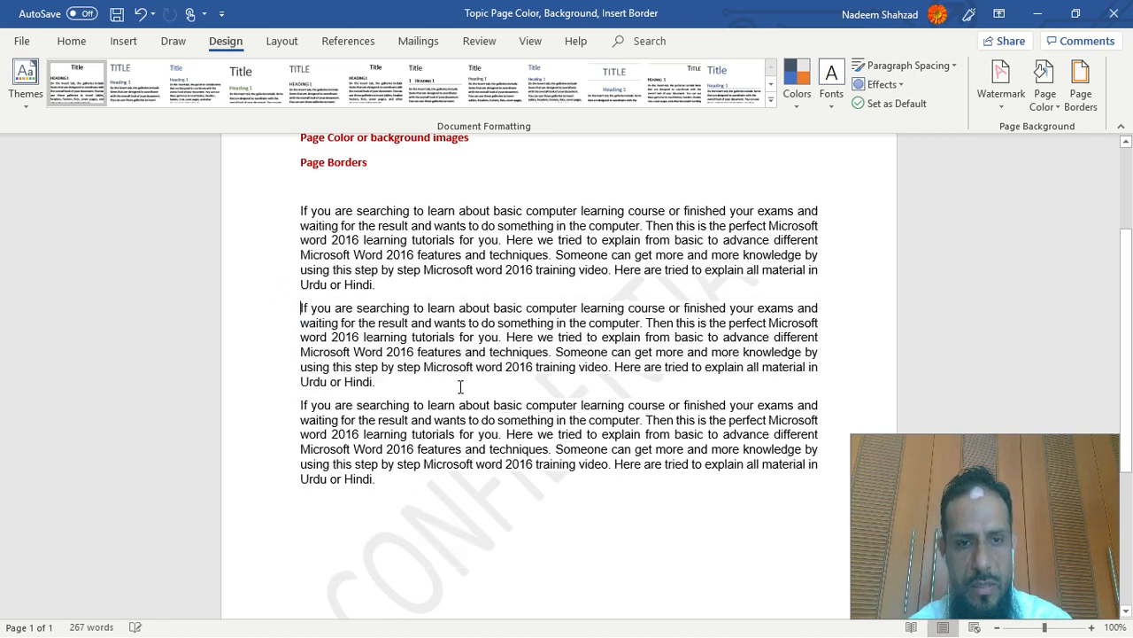
scroll(513, 542, "down", 2)
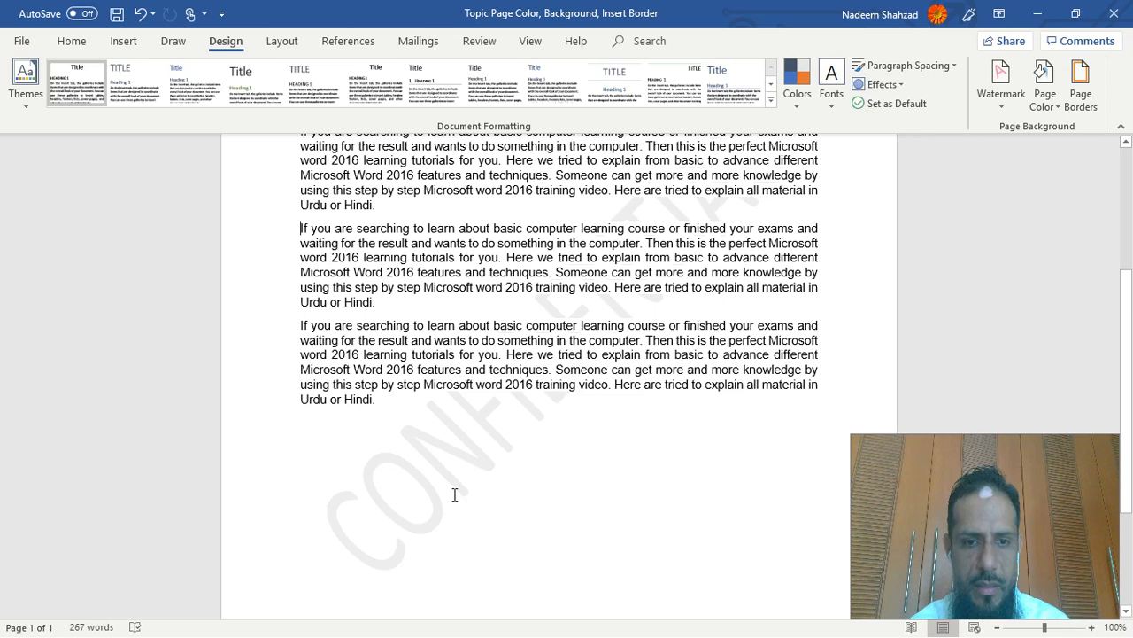
key("ctrl+z")
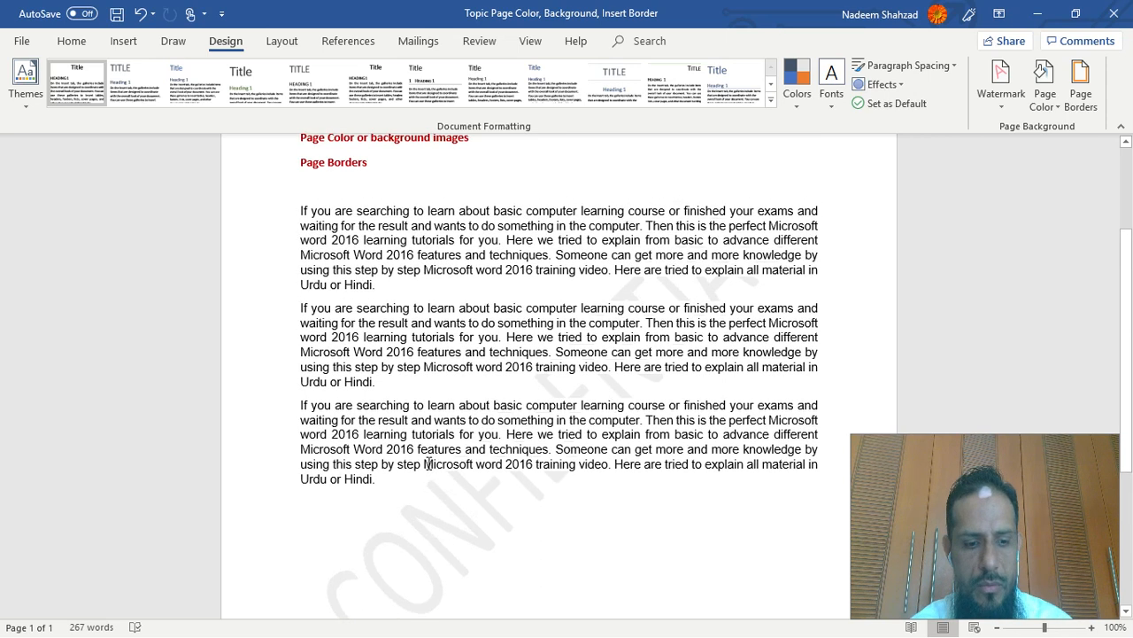
- Set the custom watermark type to Picture watermark and open the selection of its picture file
left_click(1002, 104)
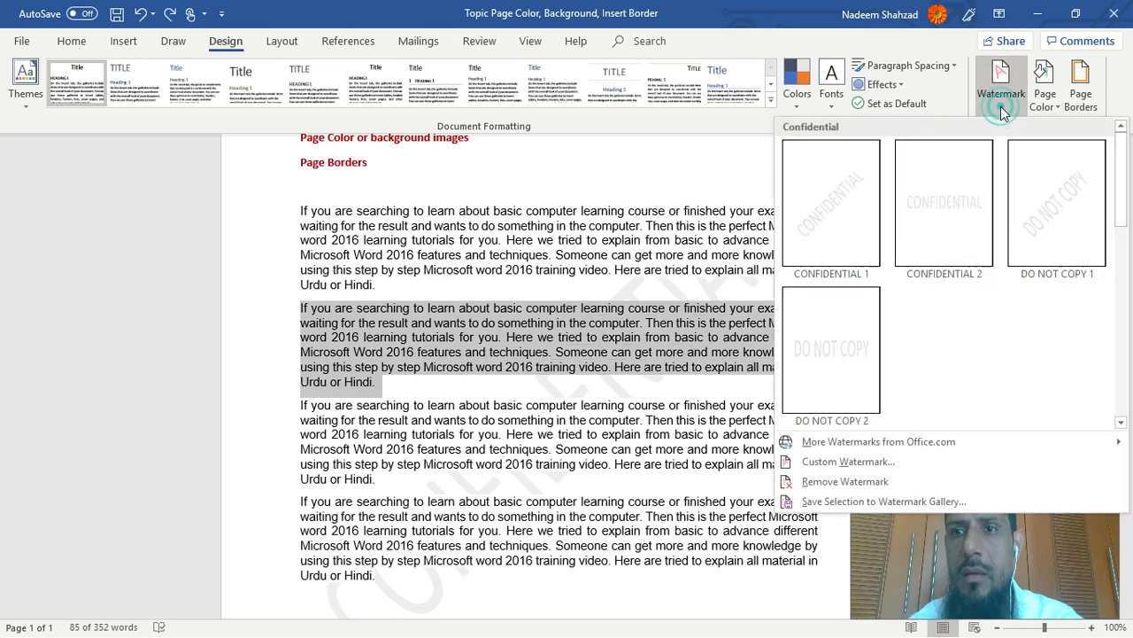
left_click(846, 461)
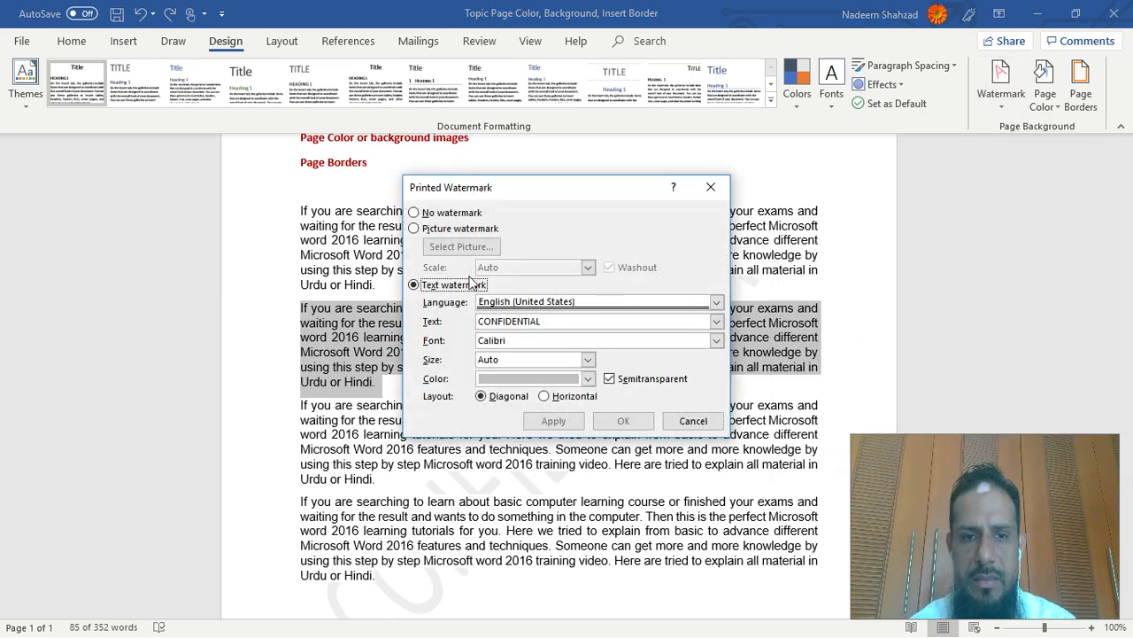
left_click(421, 213)
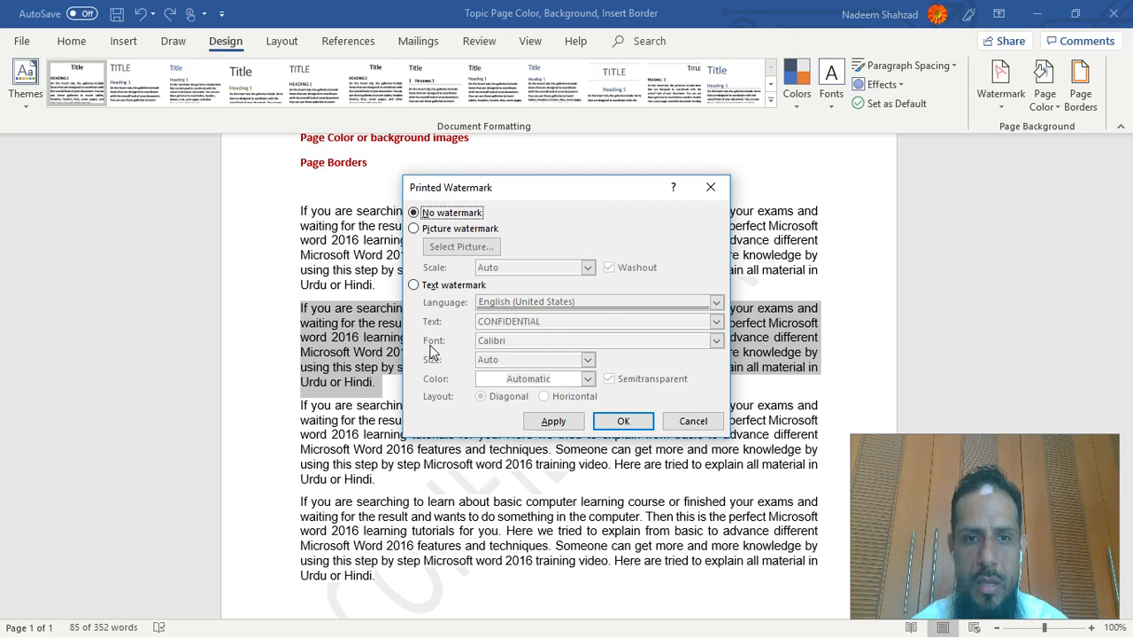
left_click(413, 228)
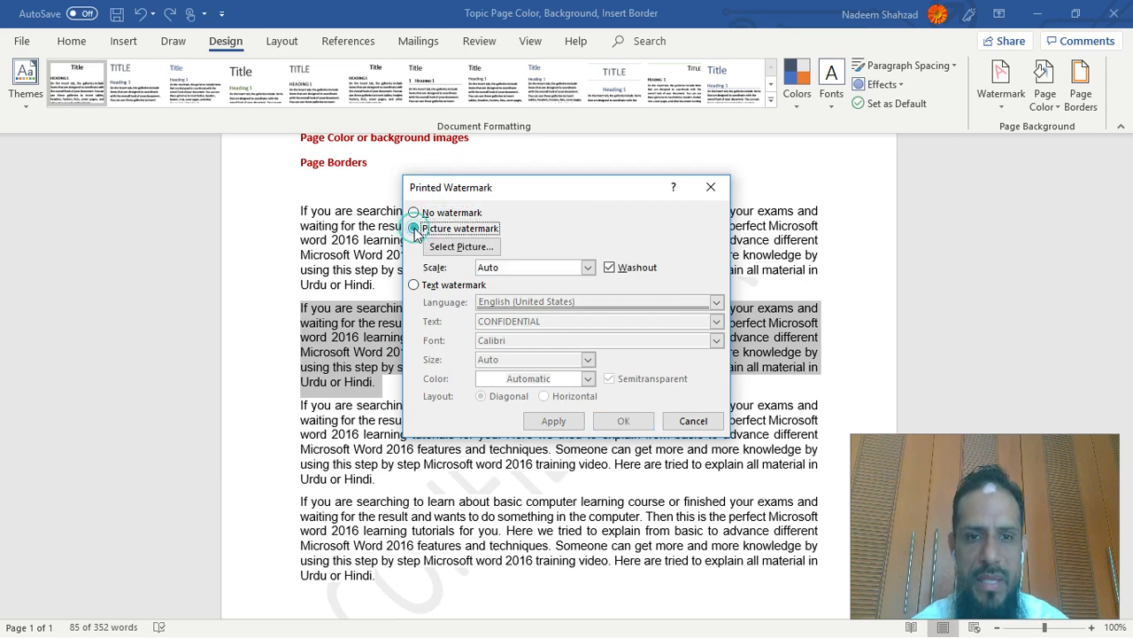
left_click(472, 251)
left_click(413, 224)
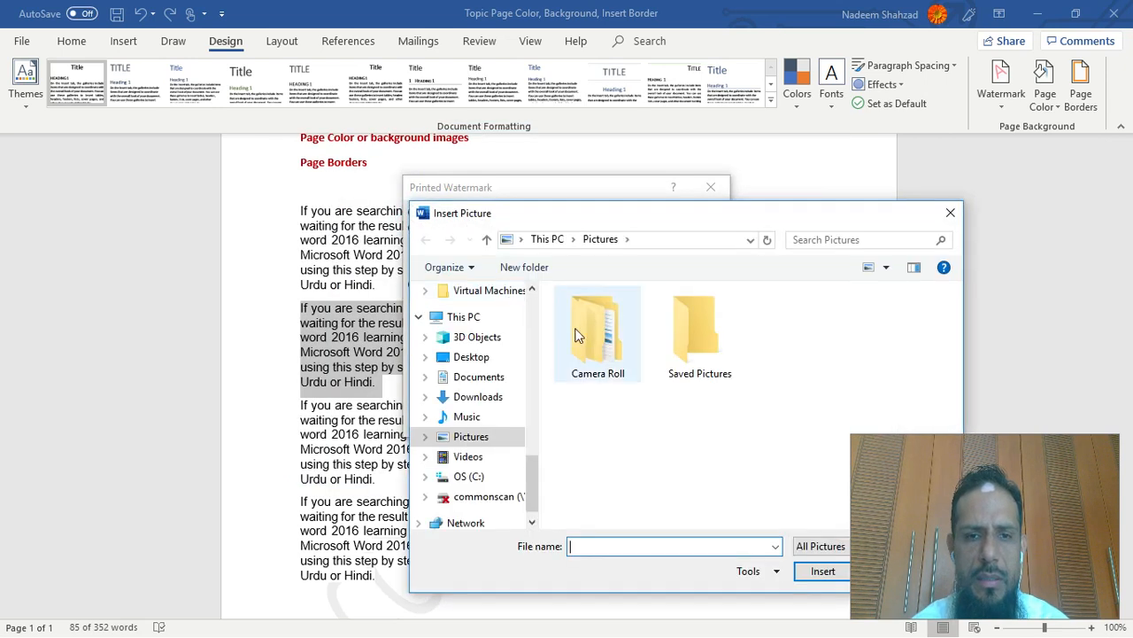
- Choose the AFZ_LOGO_SMALL image from the My Lectures\Video-11 folder on the Desktop as the watermark picture
left_click(469, 356)
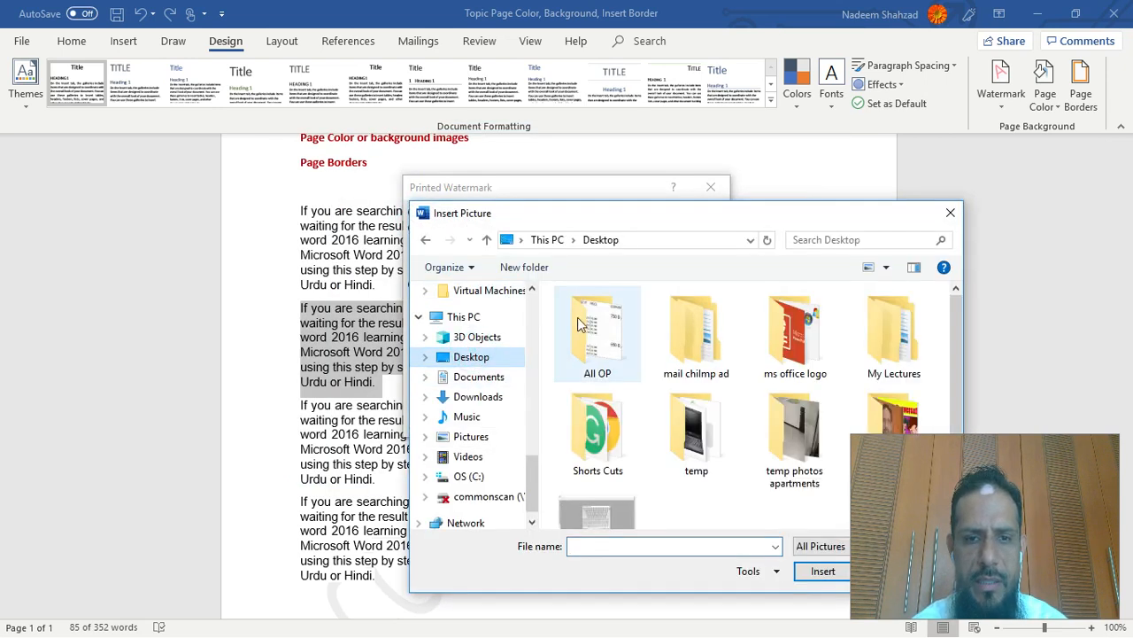
left_click_drag(681, 213, 516, 131)
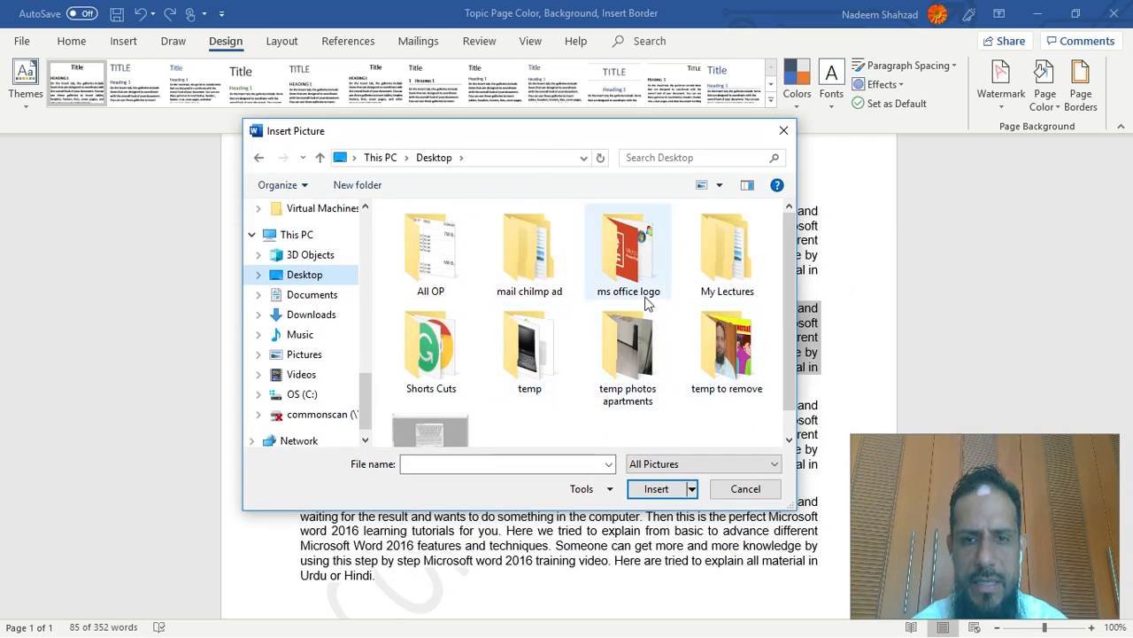
double_click(728, 271)
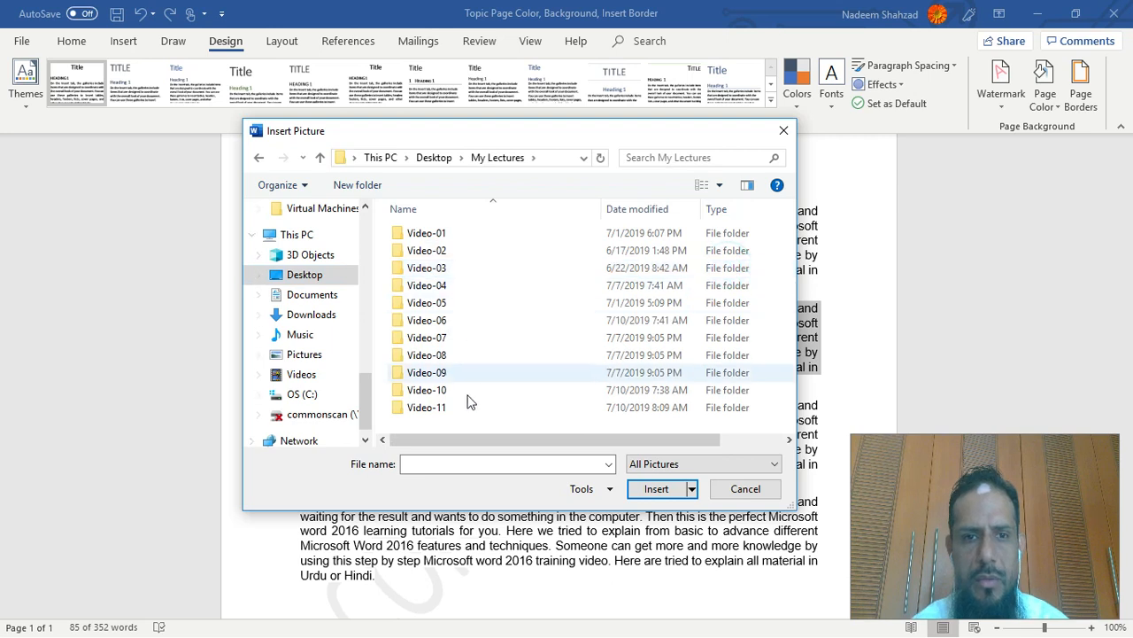
double_click(434, 413)
left_click(425, 252)
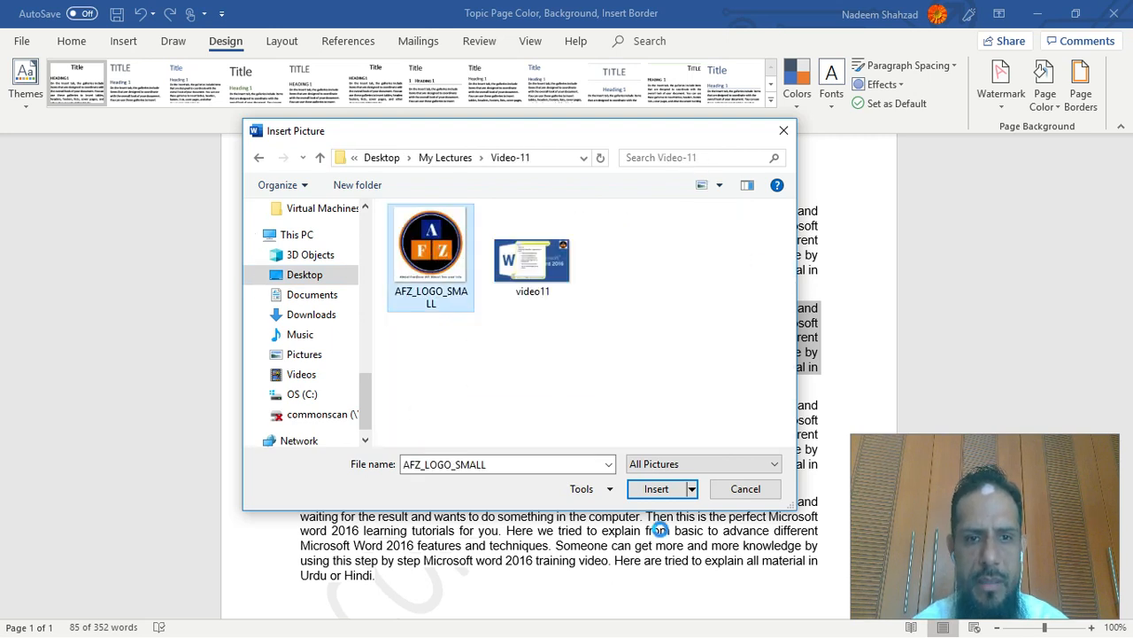
left_click(656, 489)
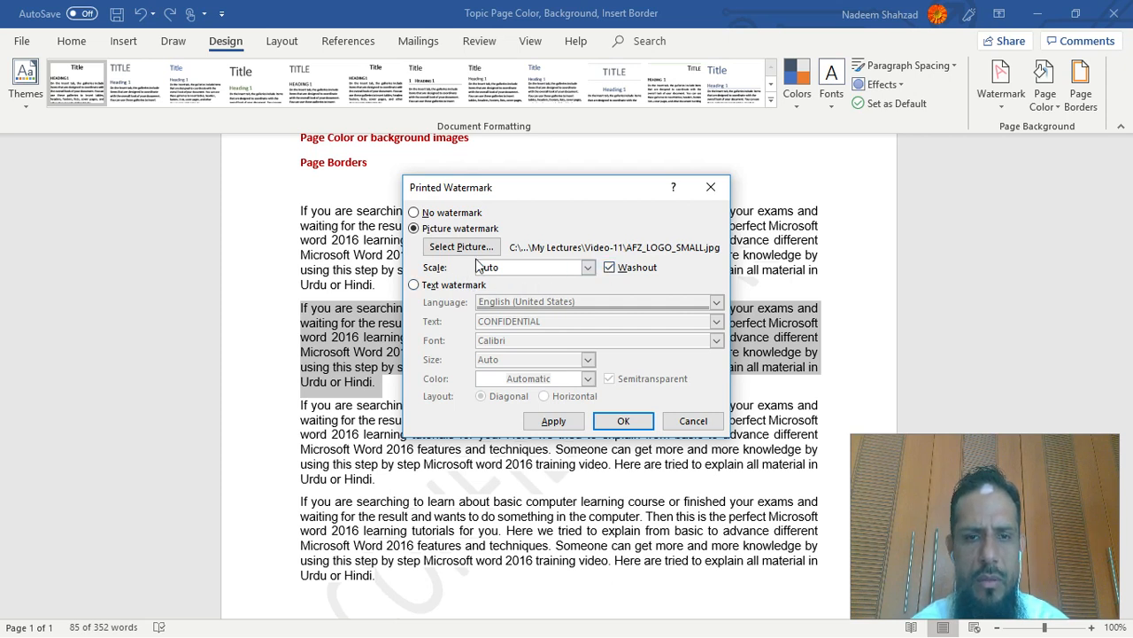
- Apply the logo picture watermark with Auto scale and Washout, and check it on the page
left_click(588, 268)
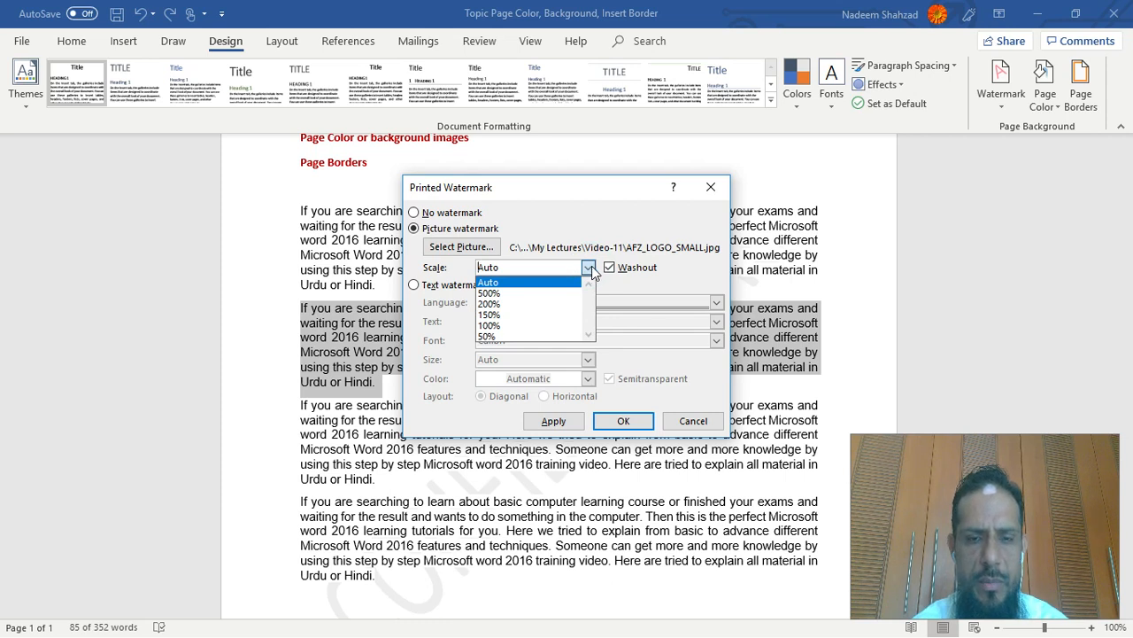
left_click(589, 268)
left_click(622, 420)
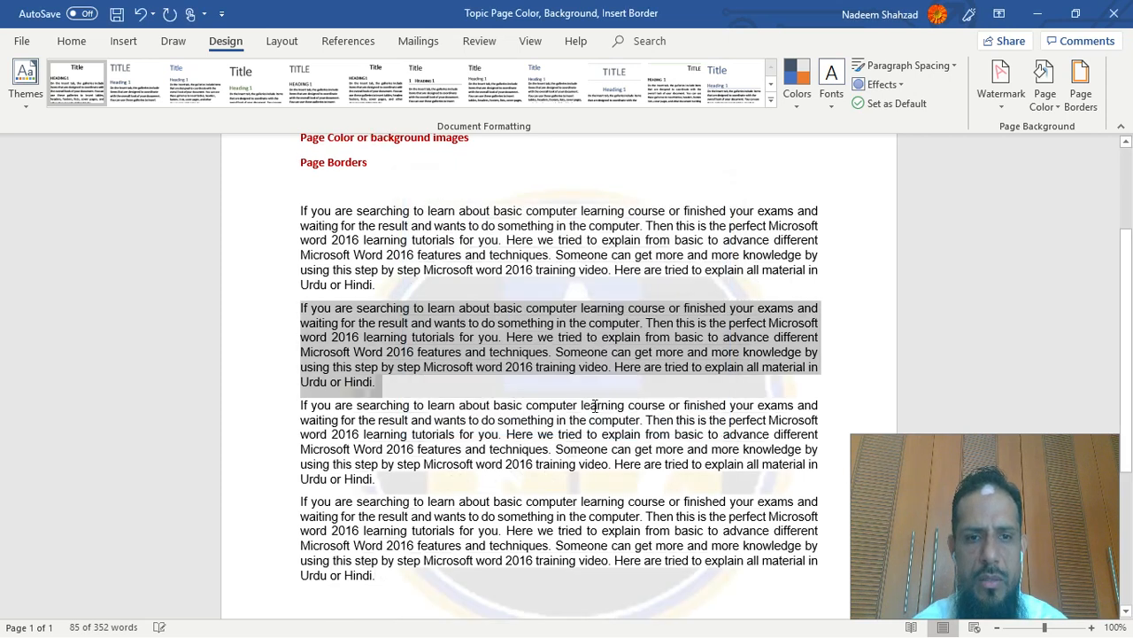
scroll(595, 362, "down", 3)
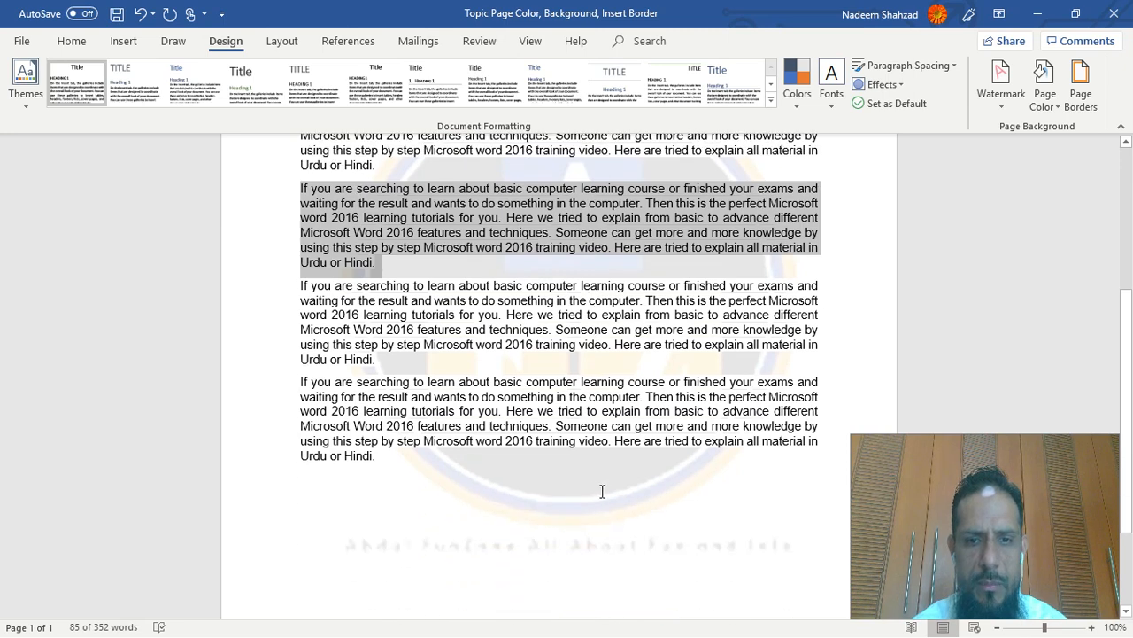
scroll(600, 490, "up", 6)
scroll(593, 498, "down", 3)
scroll(594, 498, "up", 2)
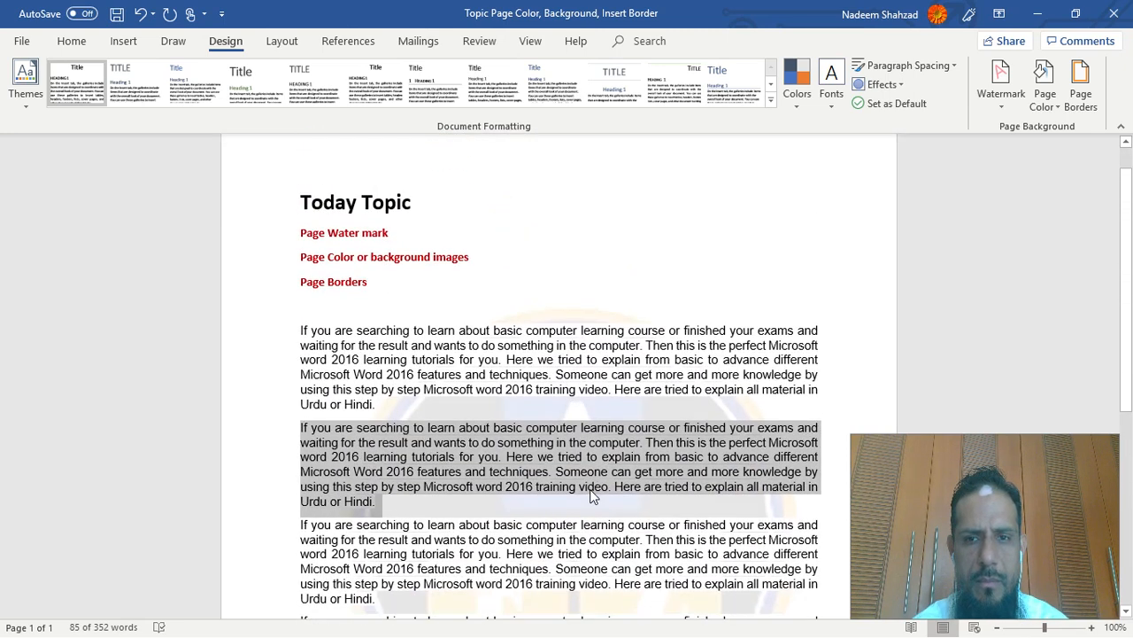
- Turn off Washout for the existing picture watermark and review the full-colour logo down the page
left_click(1001, 89)
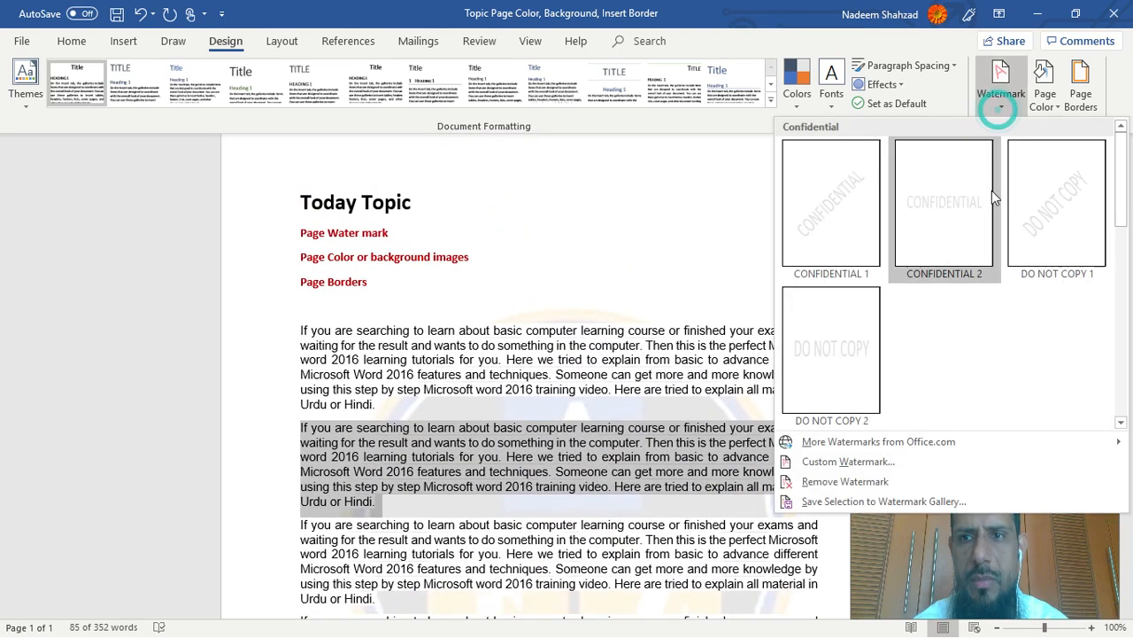
left_click(823, 464)
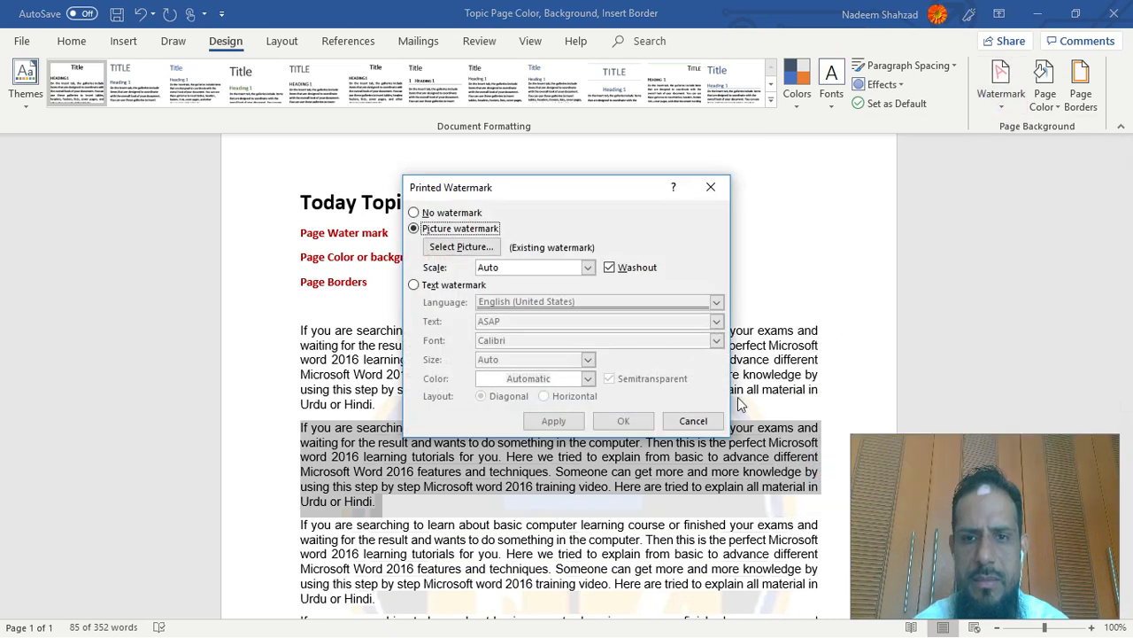
left_click(609, 267)
left_click(624, 420)
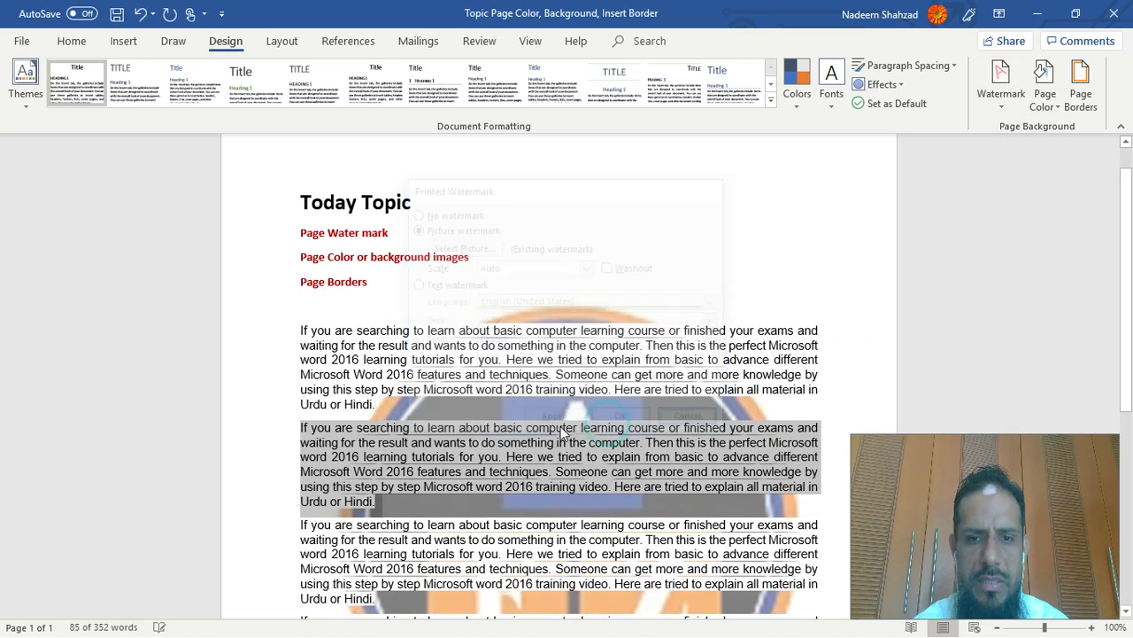
scroll(669, 308, "down", 5)
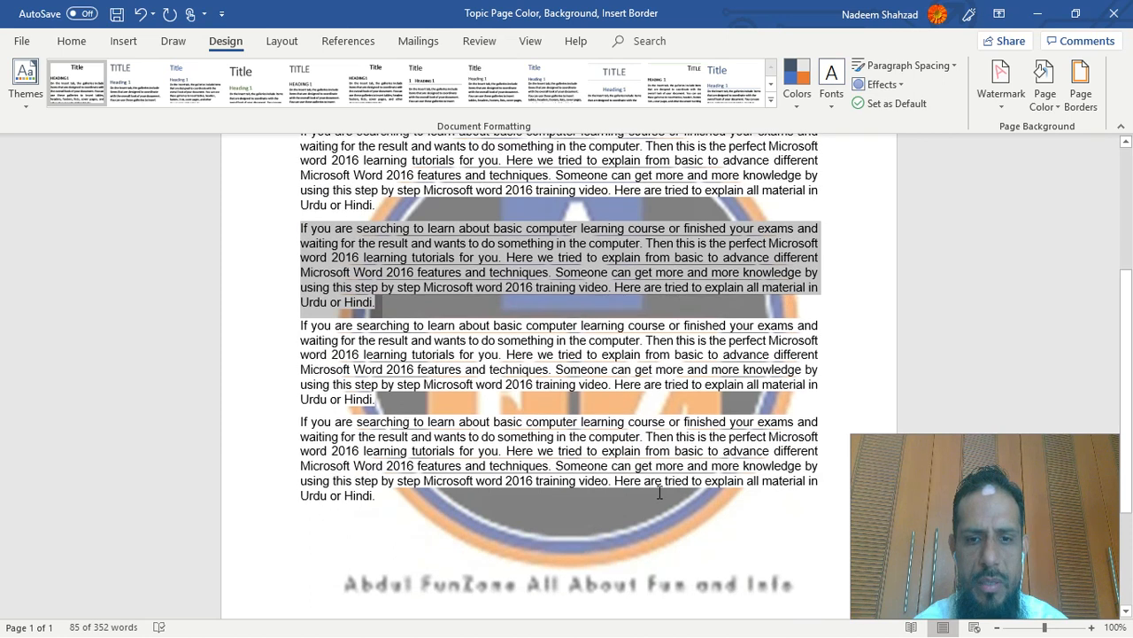
scroll(660, 493, "down", 1)
scroll(659, 493, "up", 7)
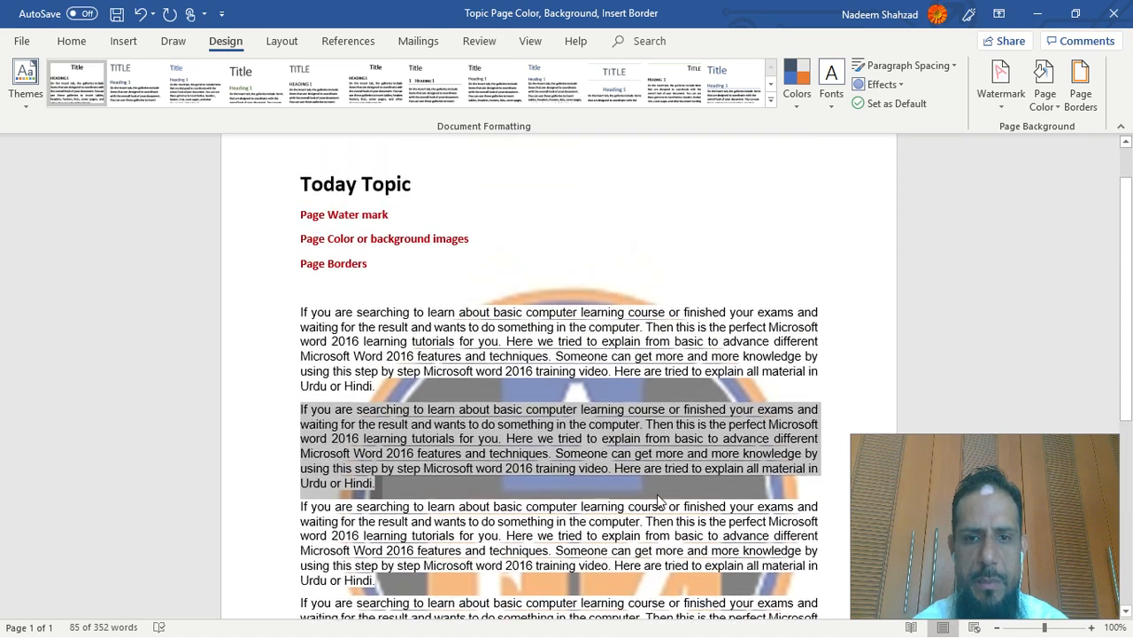
- Switch the custom watermark to a Text watermark in English (United States) with the text DUPLICATE COPY
left_click(999, 108)
left_click(828, 462)
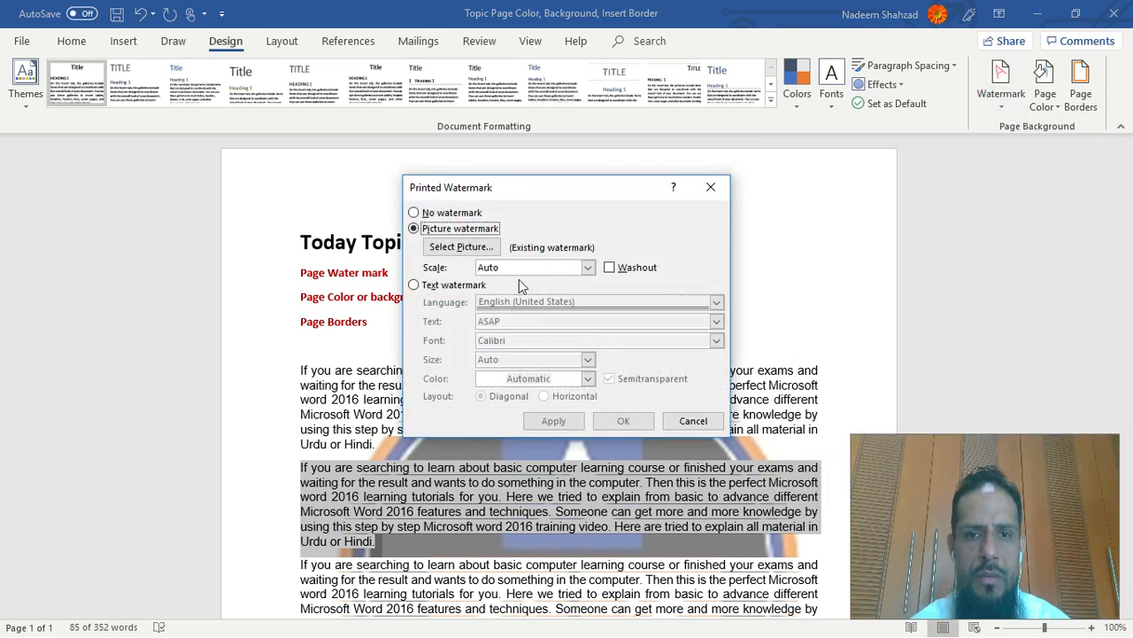
left_click(434, 284)
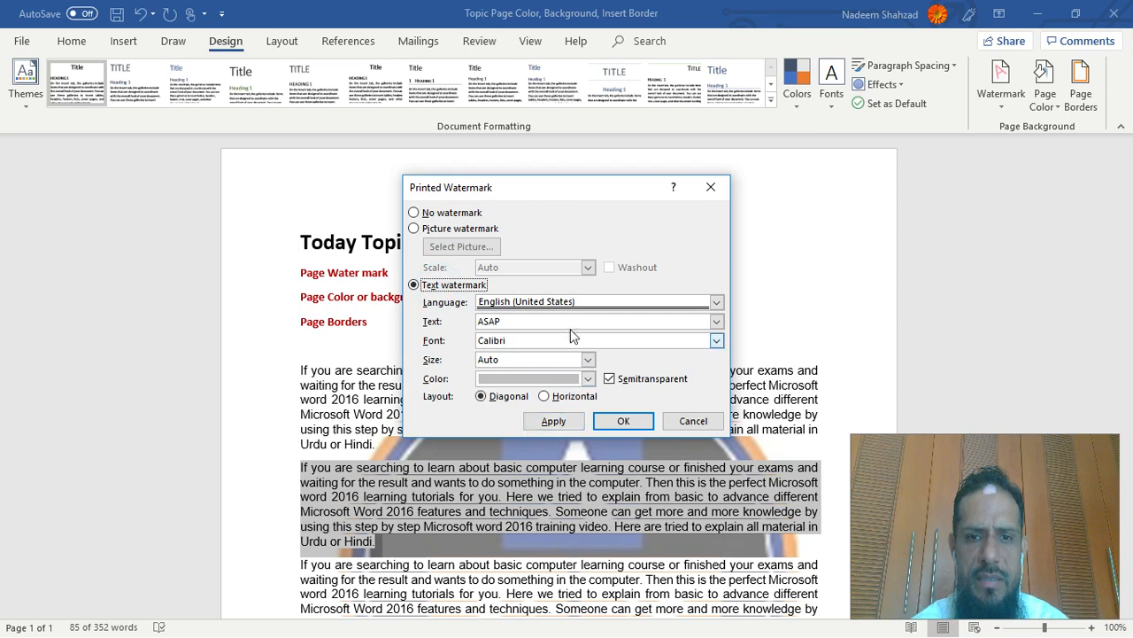
left_click(716, 302)
left_click(717, 303)
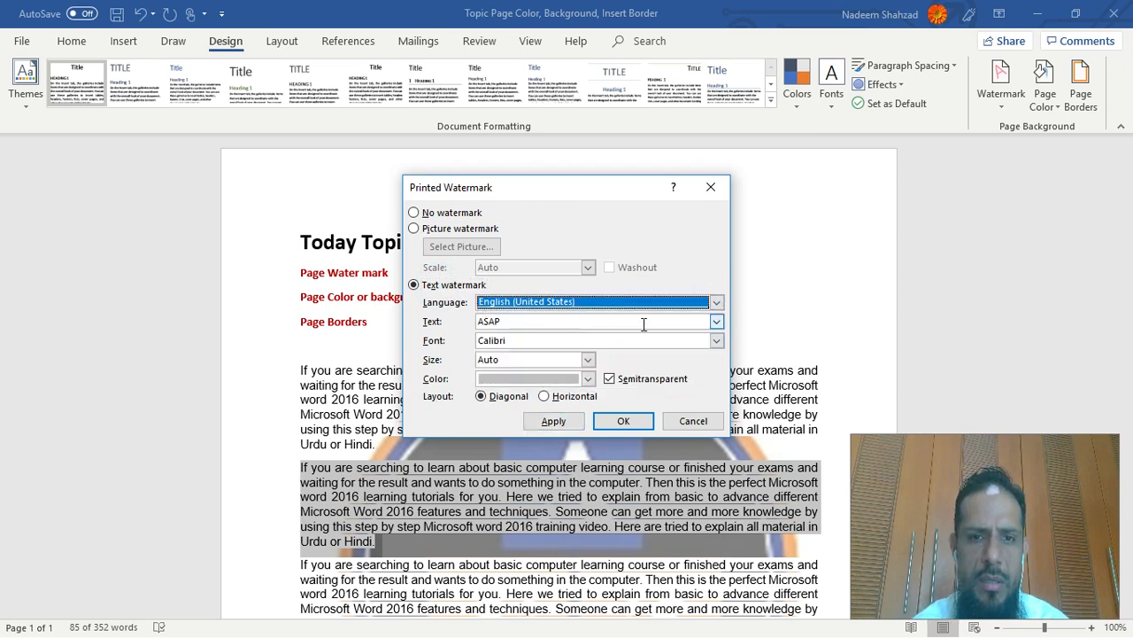
left_click(575, 321)
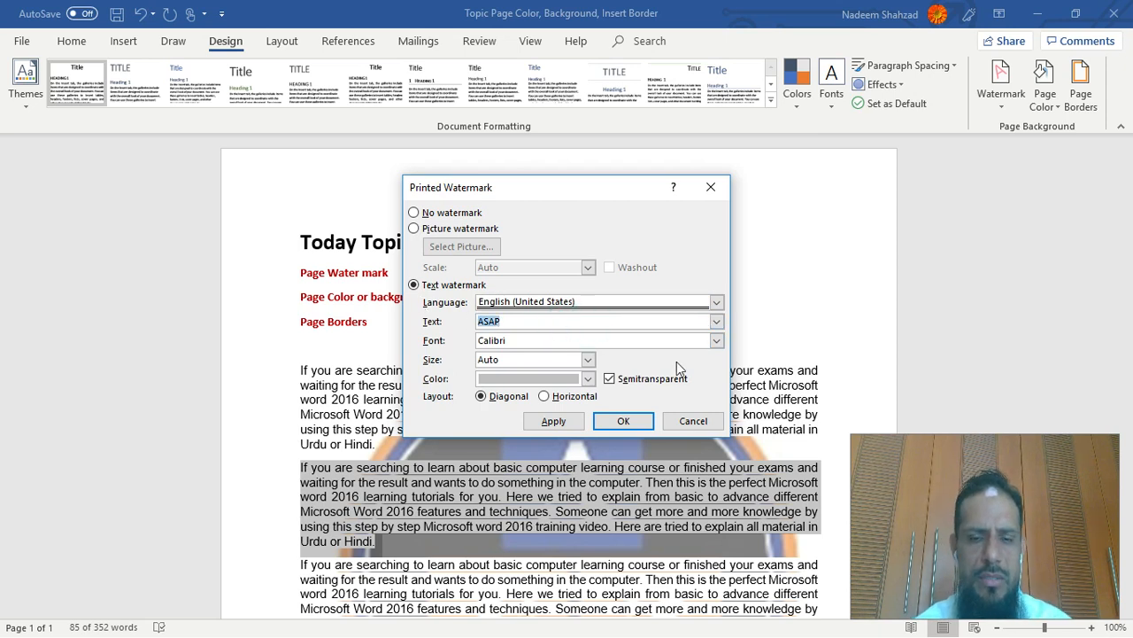
type("DON")
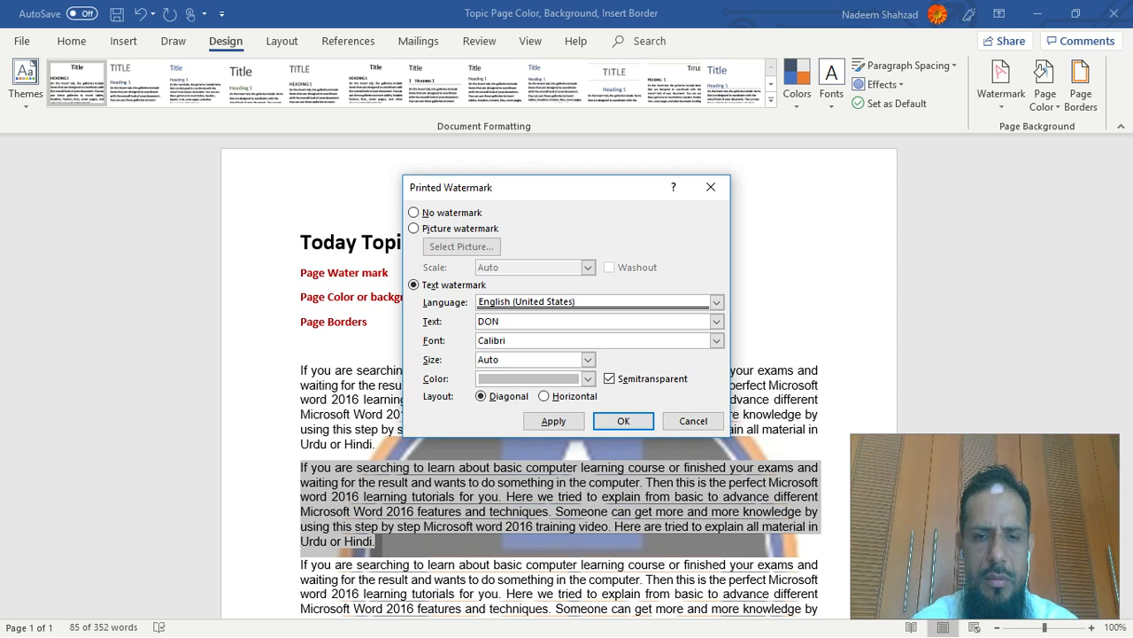
key("BackSpace")
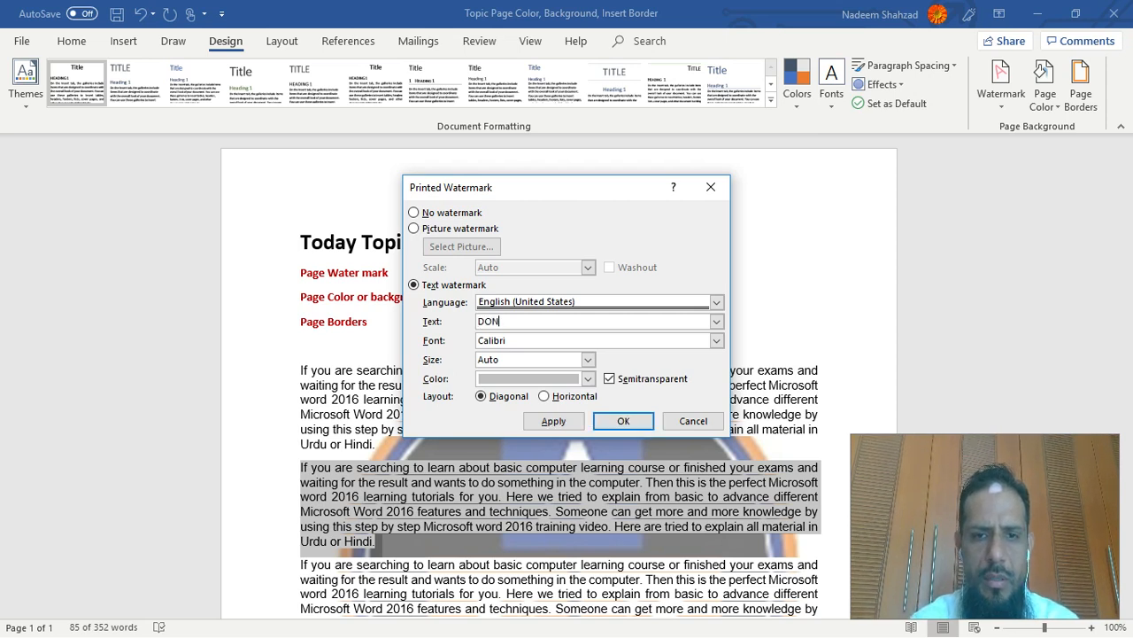
type("NOT")
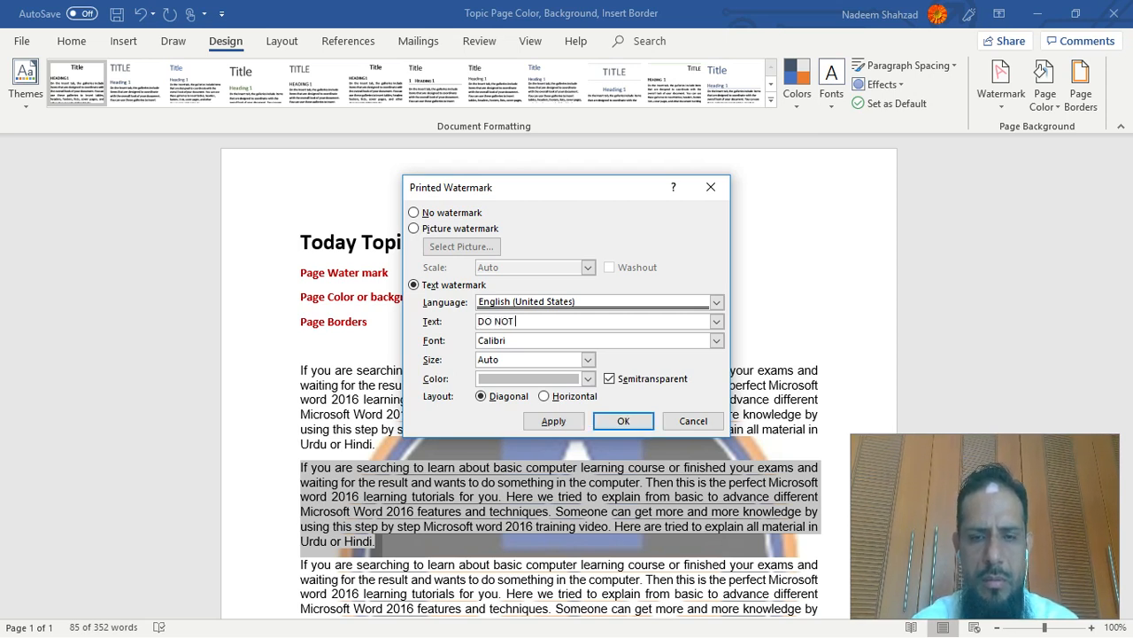
key("BackSpace")
key("BackSpace")
key("BackSpace")
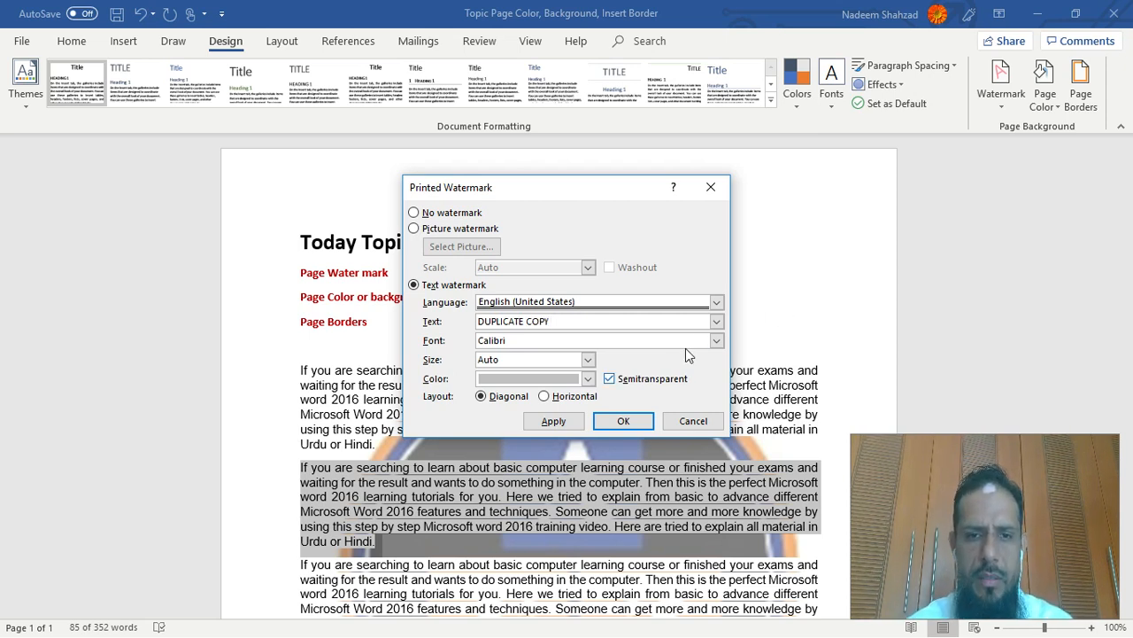
- Browse the font choices for the DUPLICATE COPY watermark, keep Calibri, and set the text size to 105
left_click(716, 341)
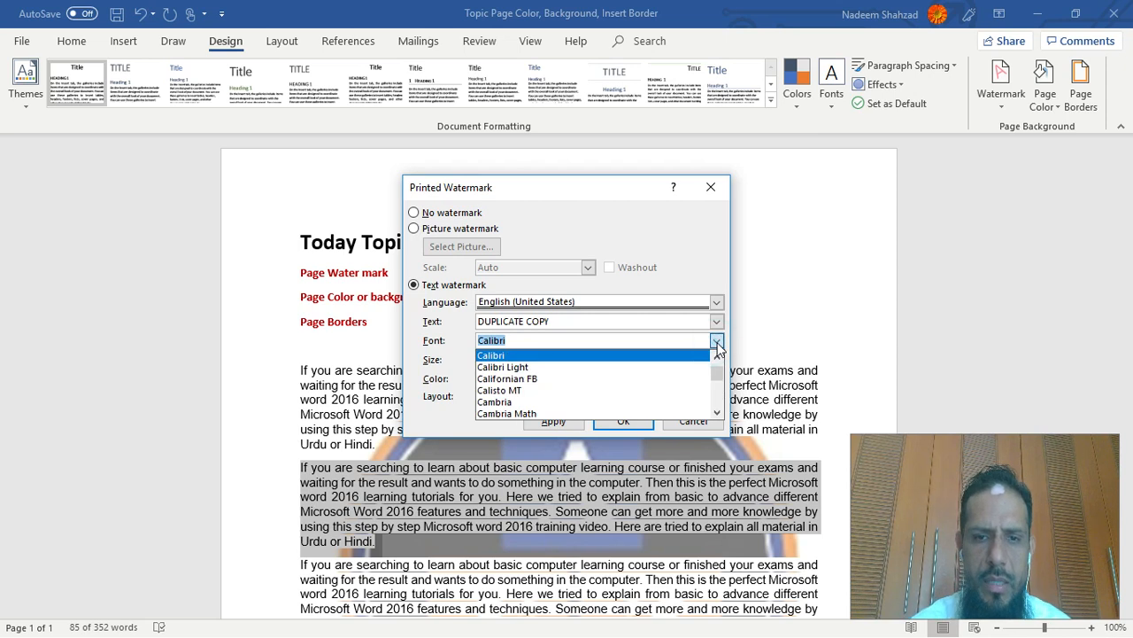
mouse_move(718, 370)
left_mouse_down()
mouse_move(717, 380)
mouse_move(717, 363)
left_mouse_up()
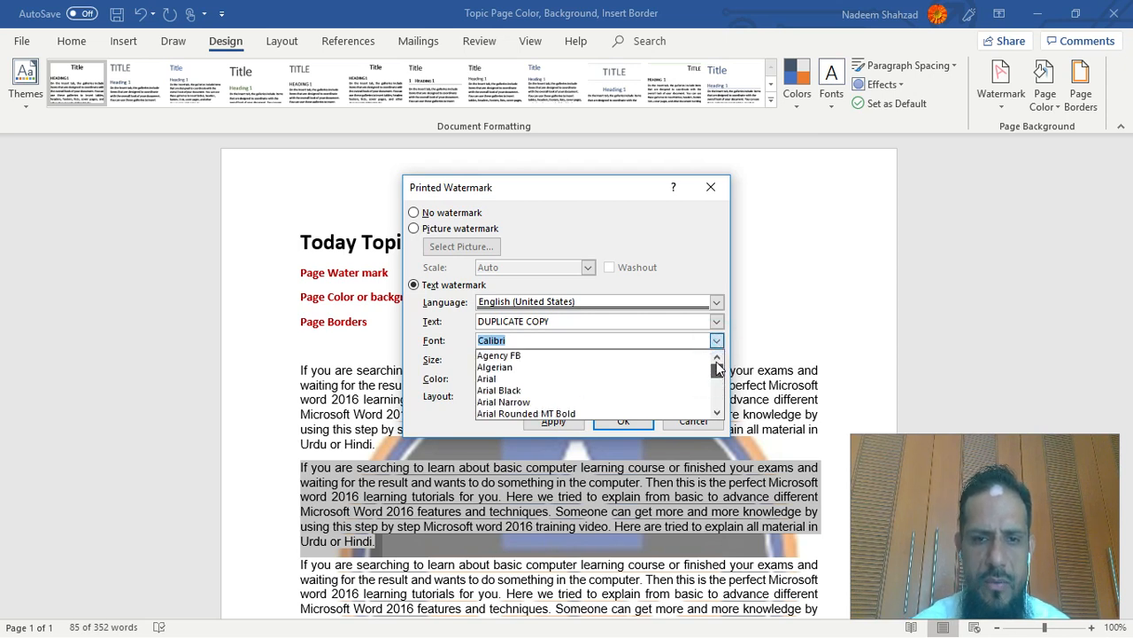
left_click(705, 267)
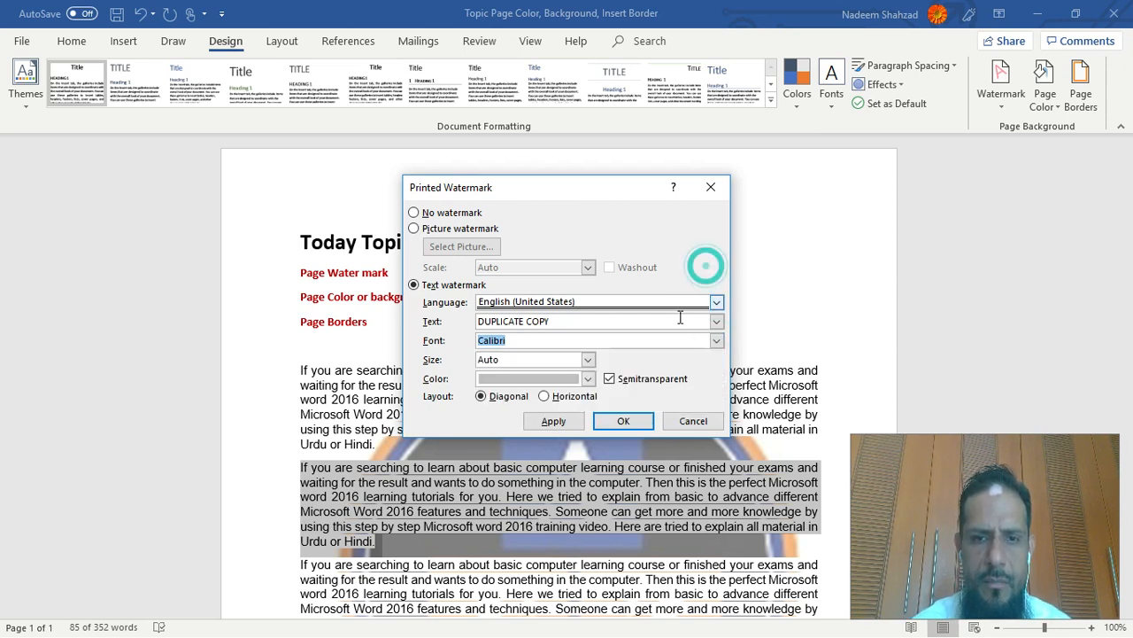
left_click(588, 360)
scroll(521, 415, "down", 6)
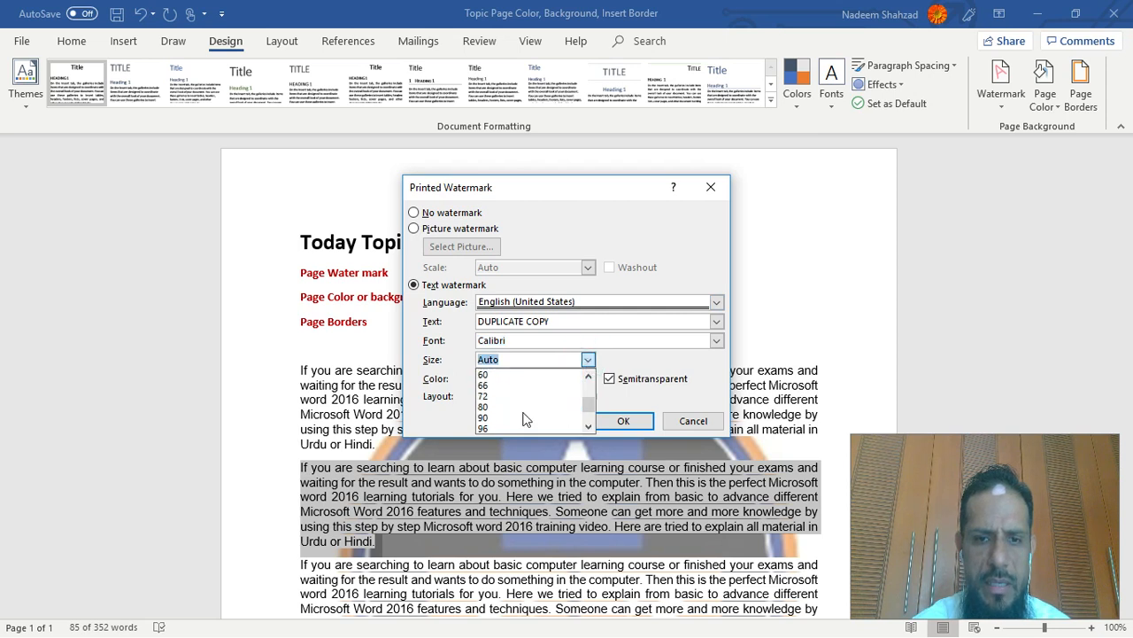
scroll(496, 412, "down", 1)
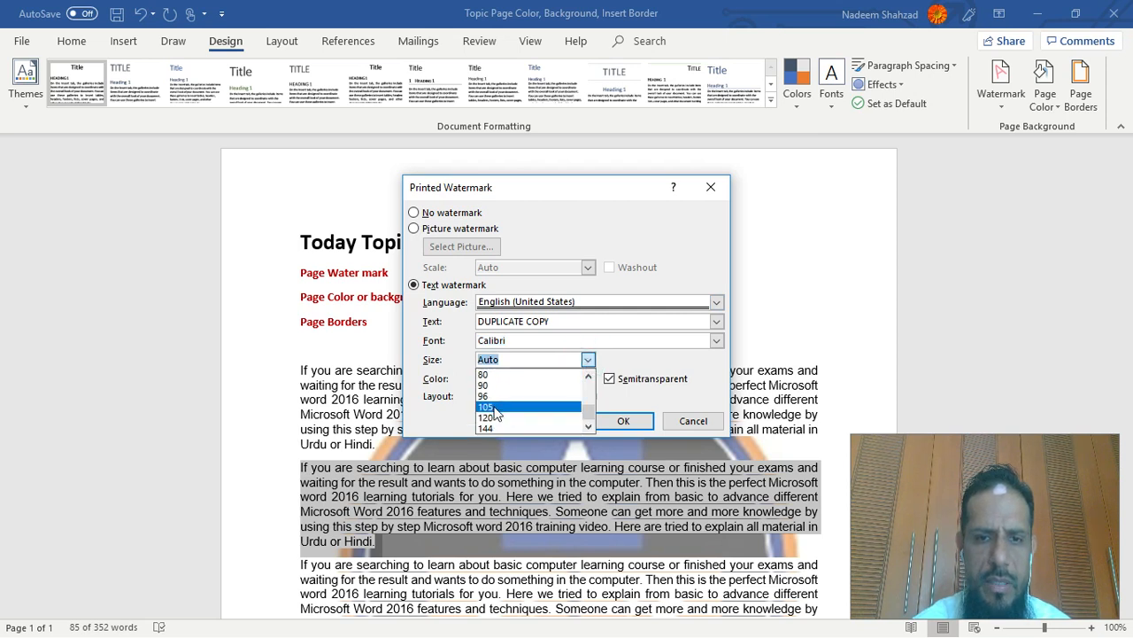
left_click(495, 411)
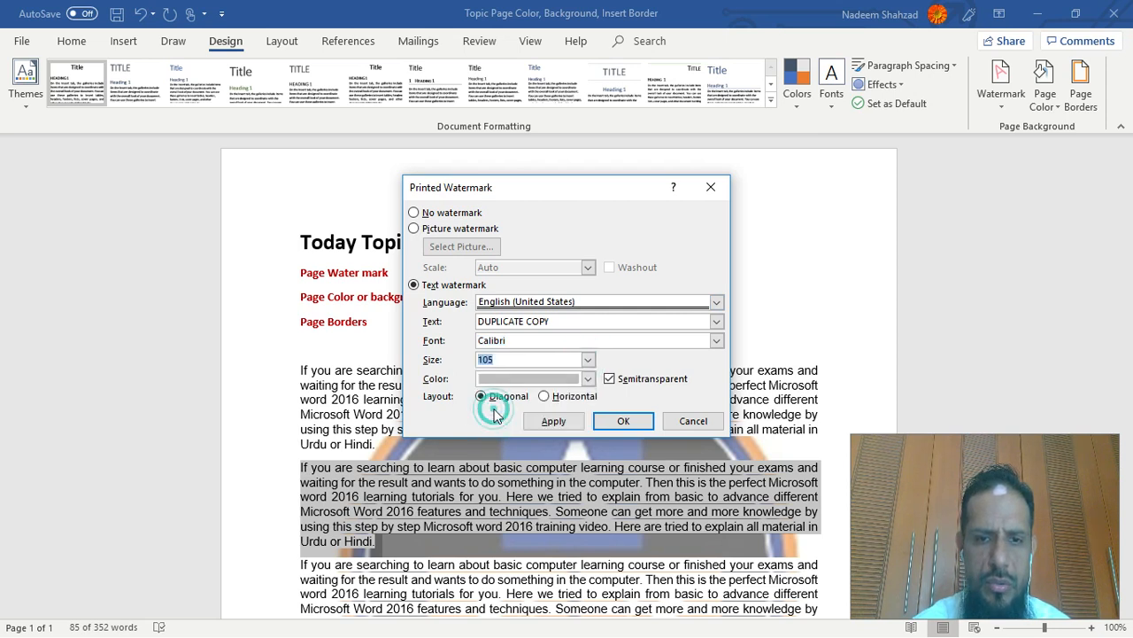
left_click(587, 359)
scroll(584, 411, "up", 3)
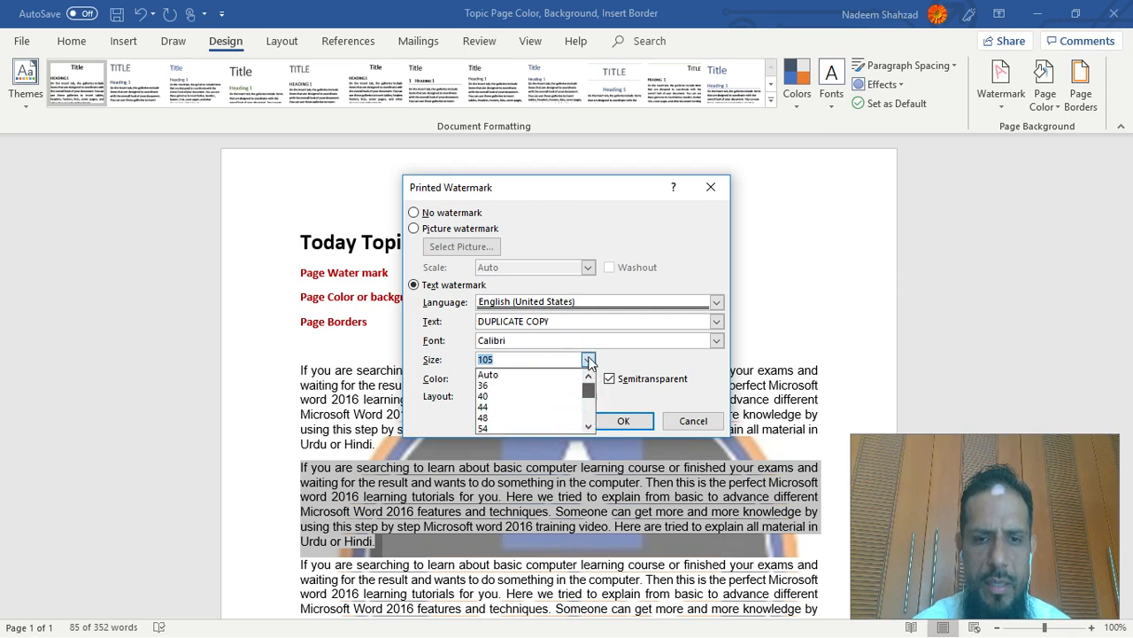
scroll(501, 412, "down", 3)
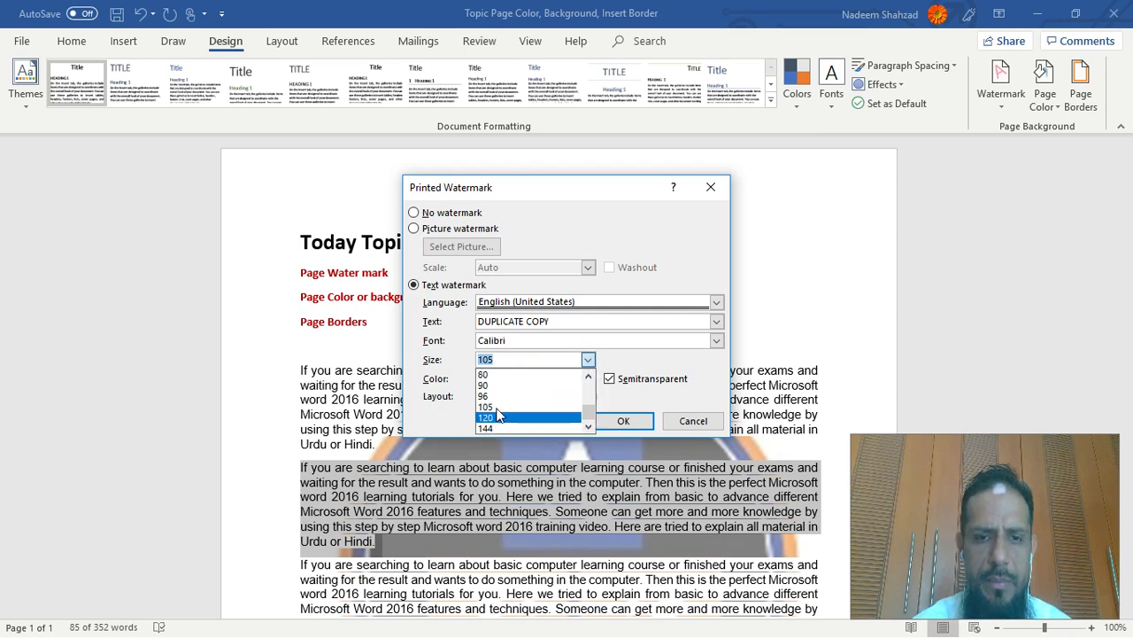
left_click(495, 407)
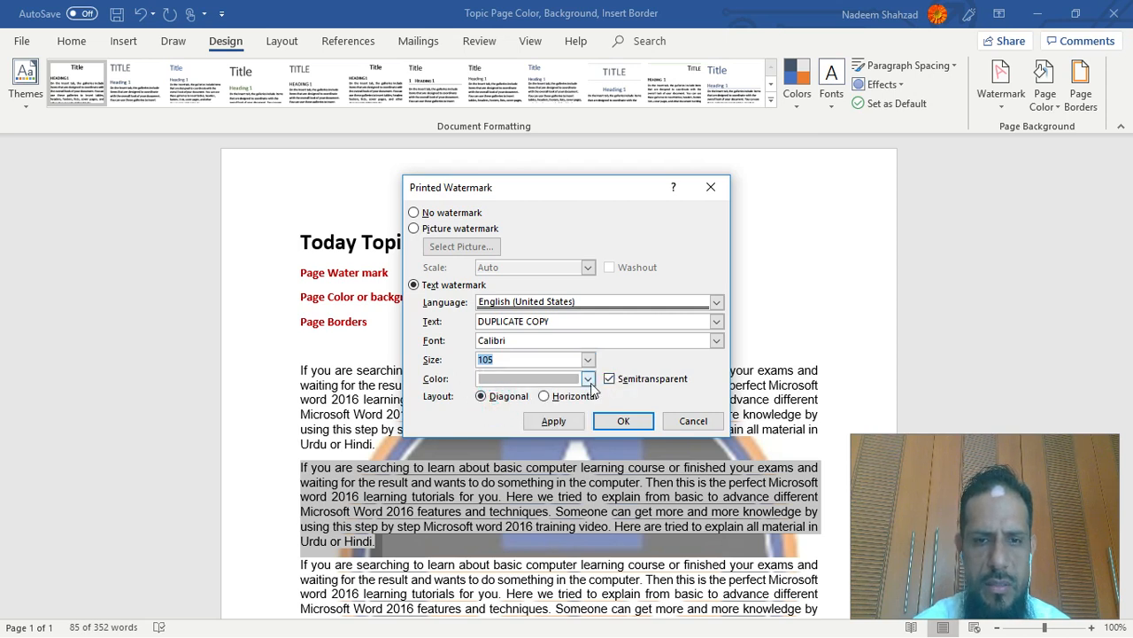
- Colour the text watermark standard purple, apply it with the Diagonal layout and Semitransparent, and review it down the page
left_click(589, 379)
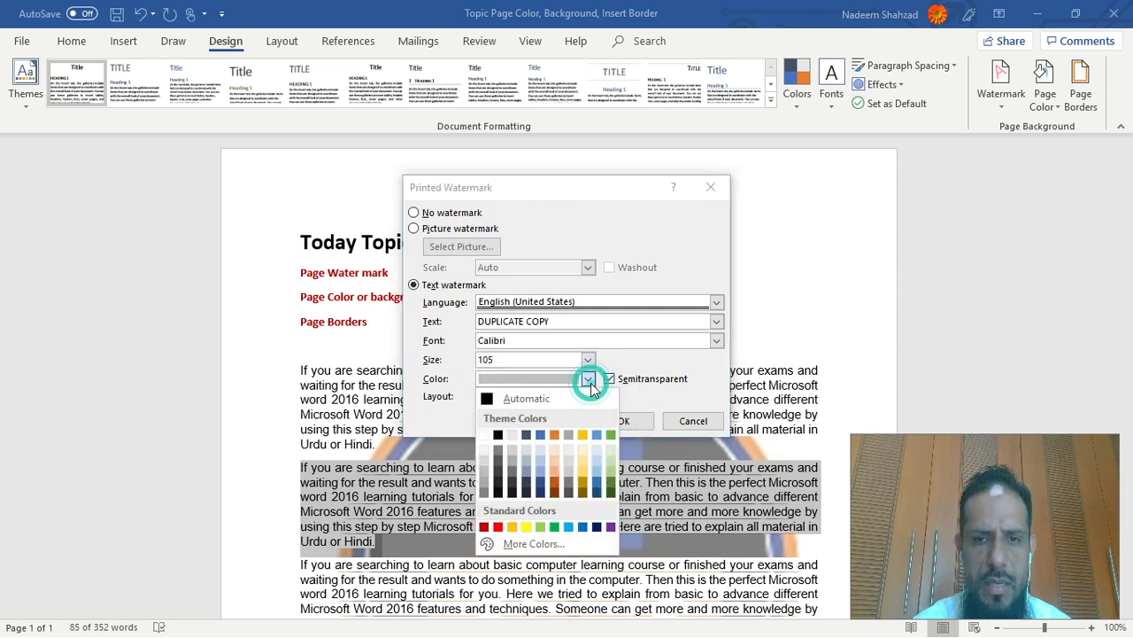
left_click(610, 527)
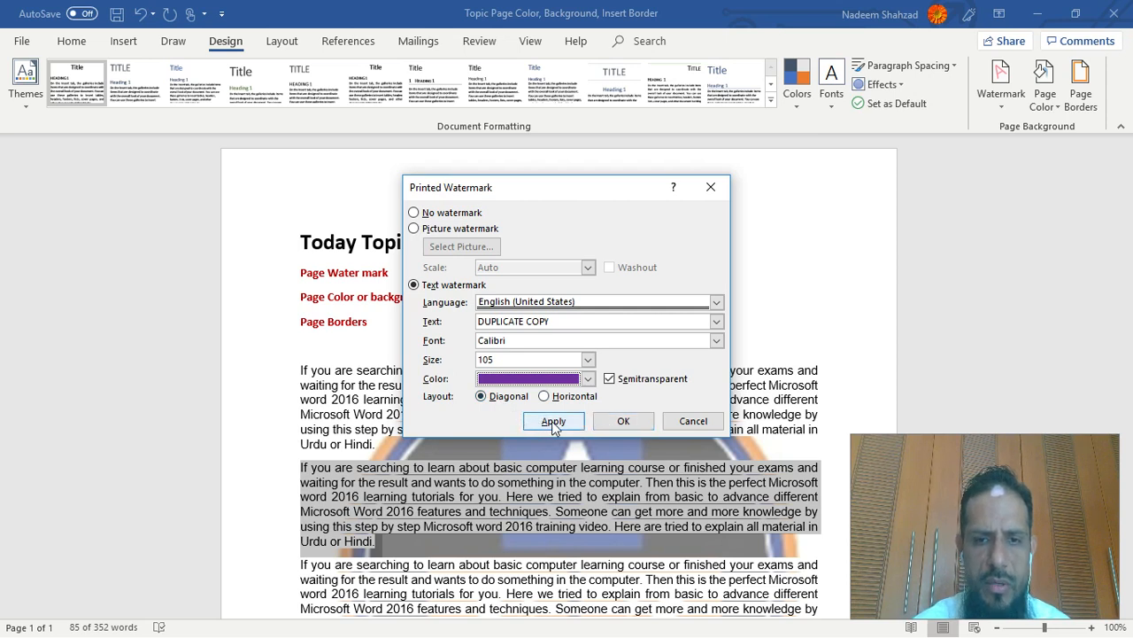
left_click(554, 423)
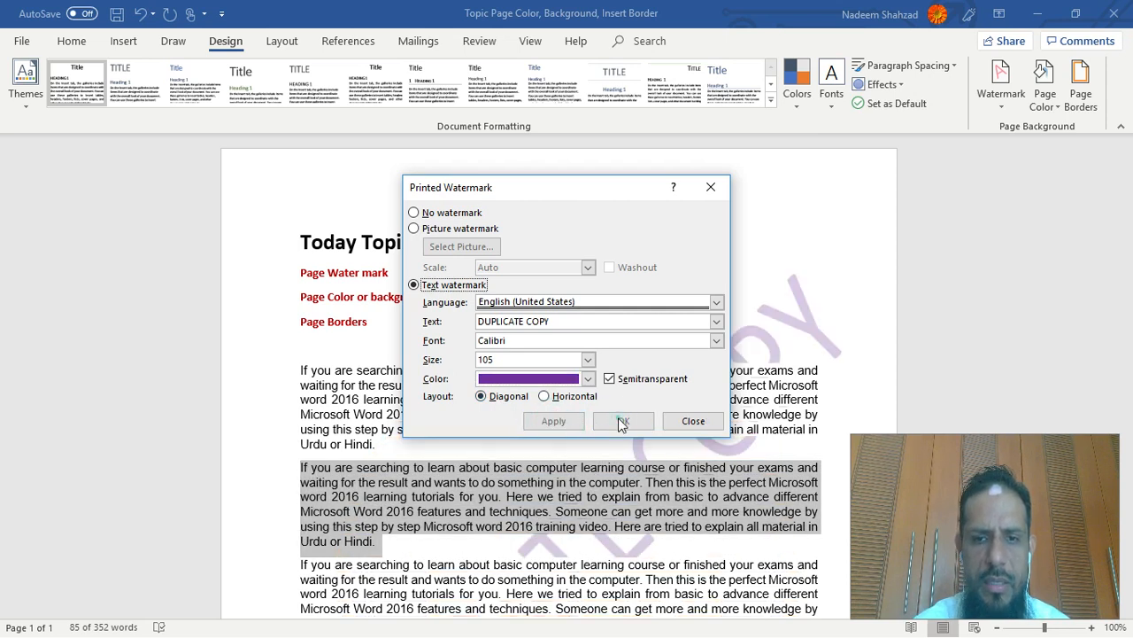
left_click(694, 422)
scroll(562, 478, "down", 4)
scroll(562, 478, "down", 5)
scroll(562, 479, "up", 8)
scroll(562, 479, "down", 8)
scroll(562, 478, "up", 8)
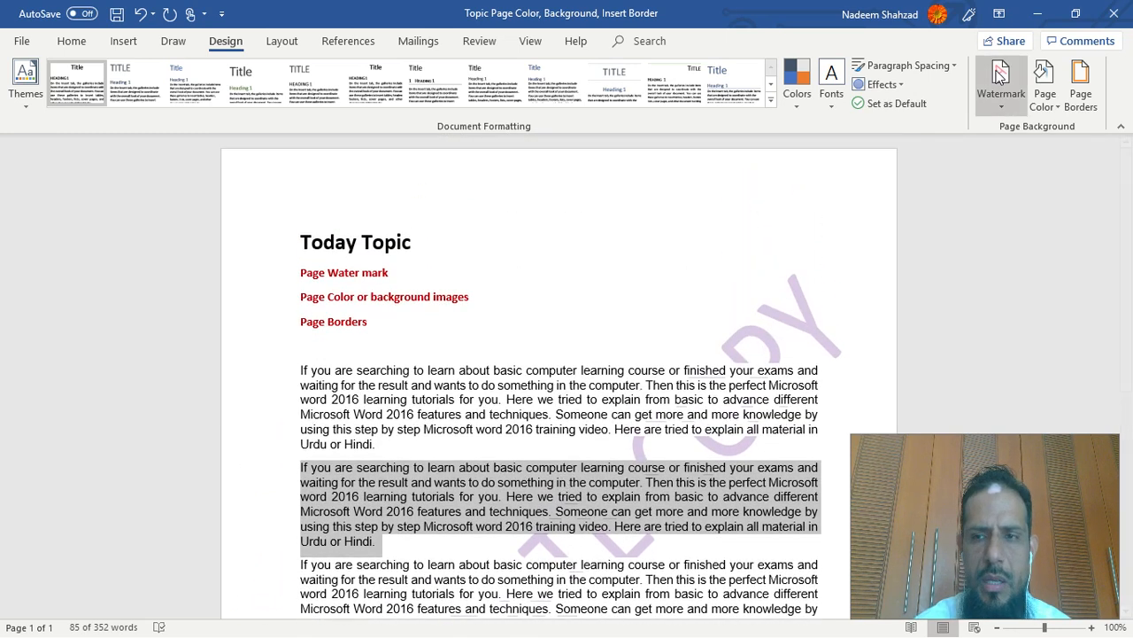
- Remove the DUPLICATE COPY watermark from the document
left_click(1003, 111)
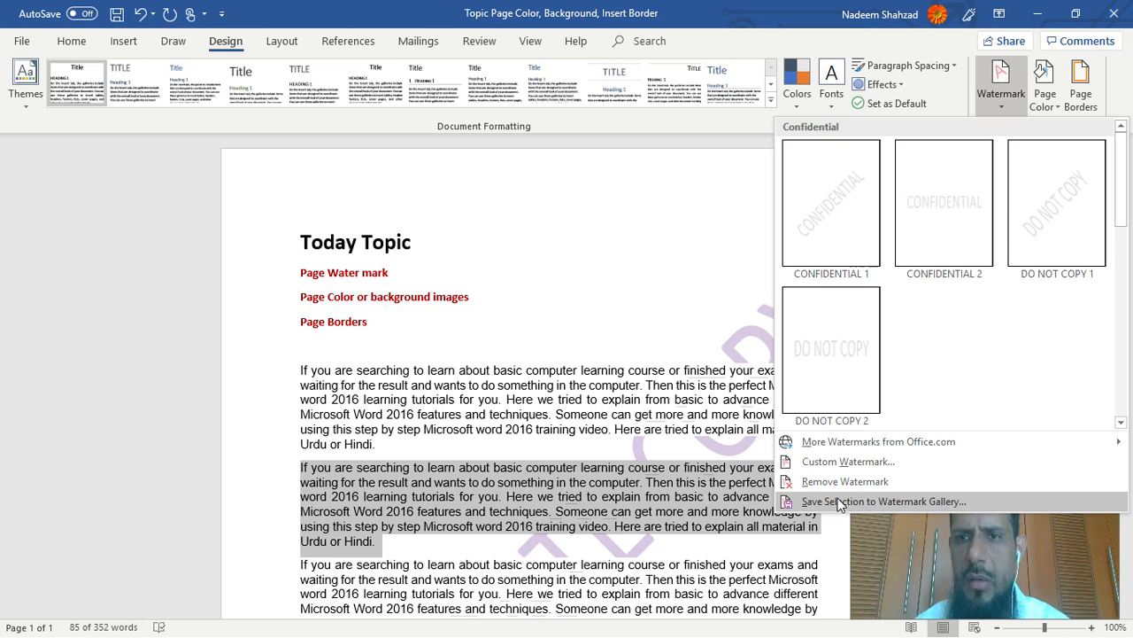
left_click(609, 274)
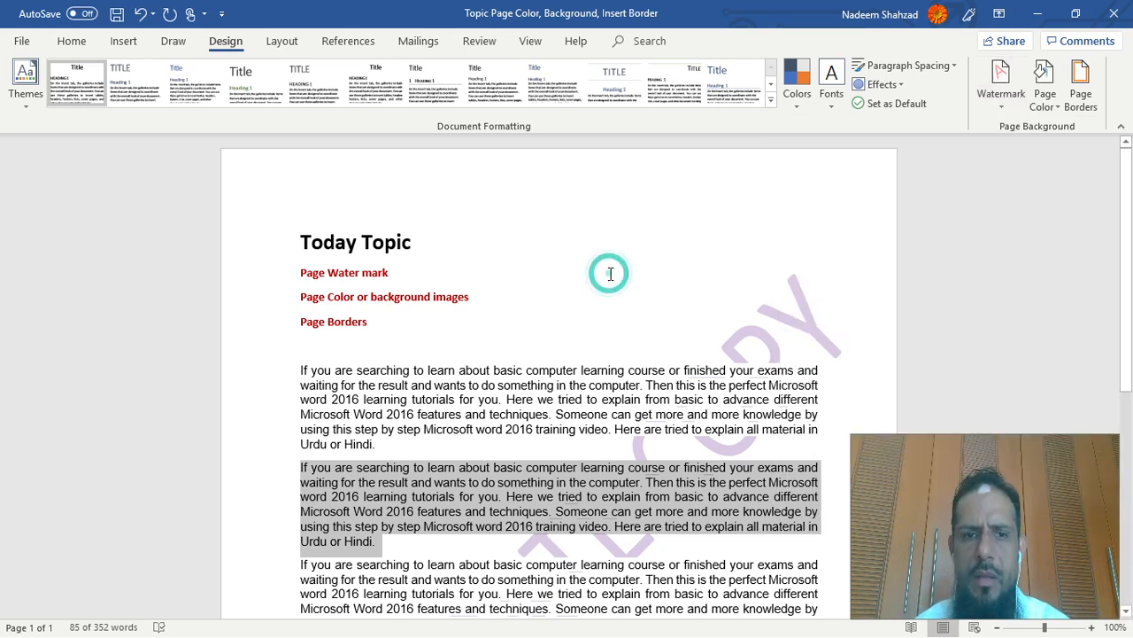
left_click(1015, 104)
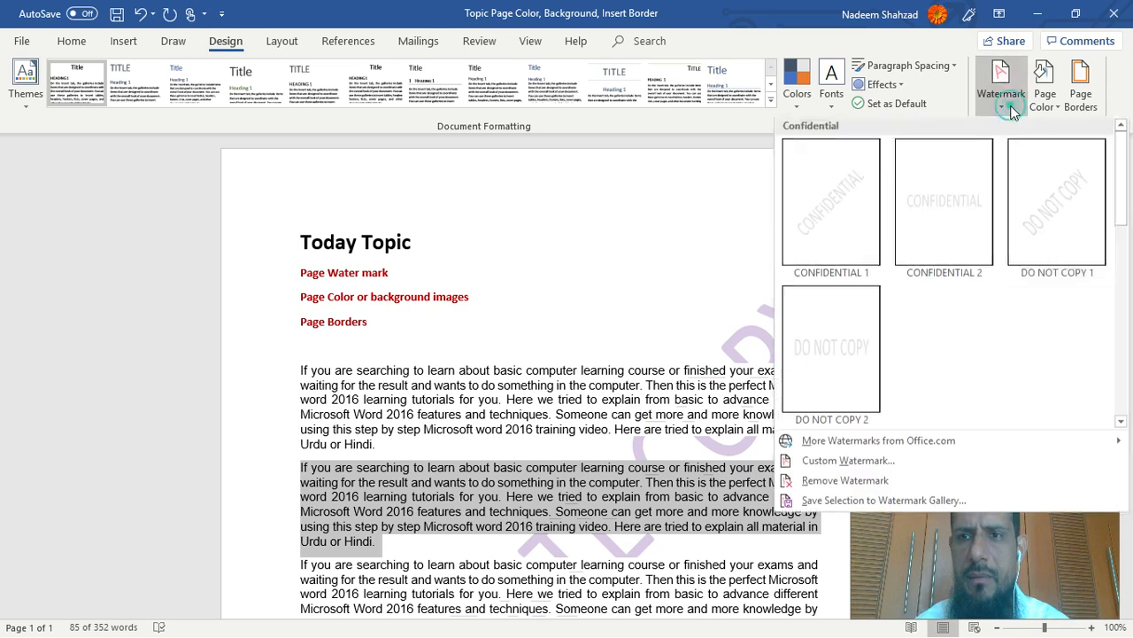
left_click(846, 481)
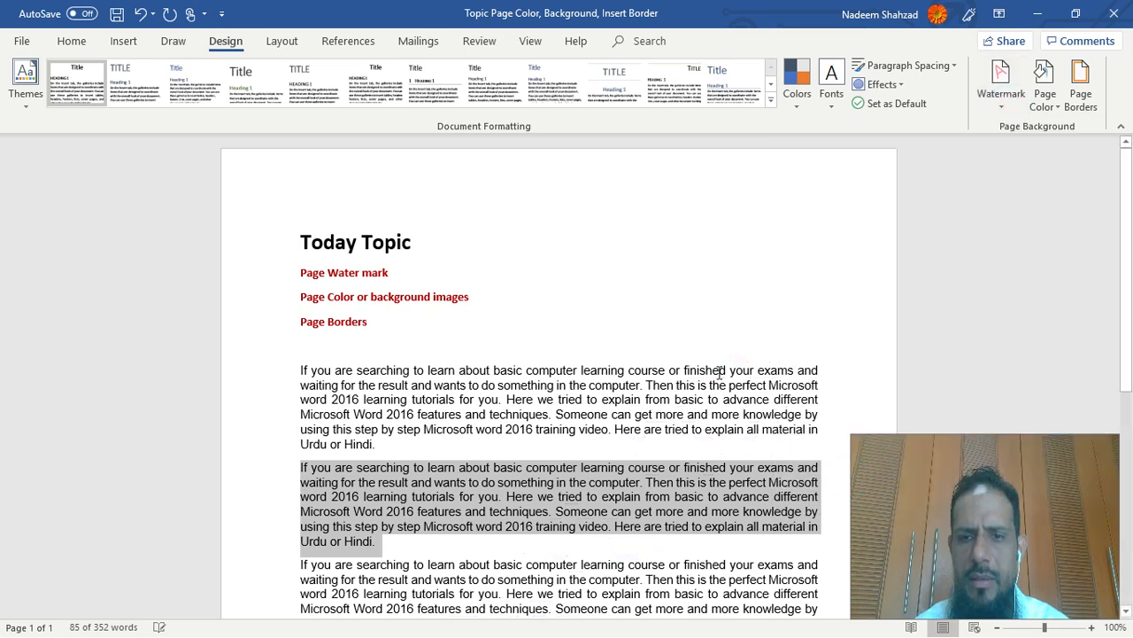
- Set the page color to the base green theme color and review it down the page
left_click(1045, 99)
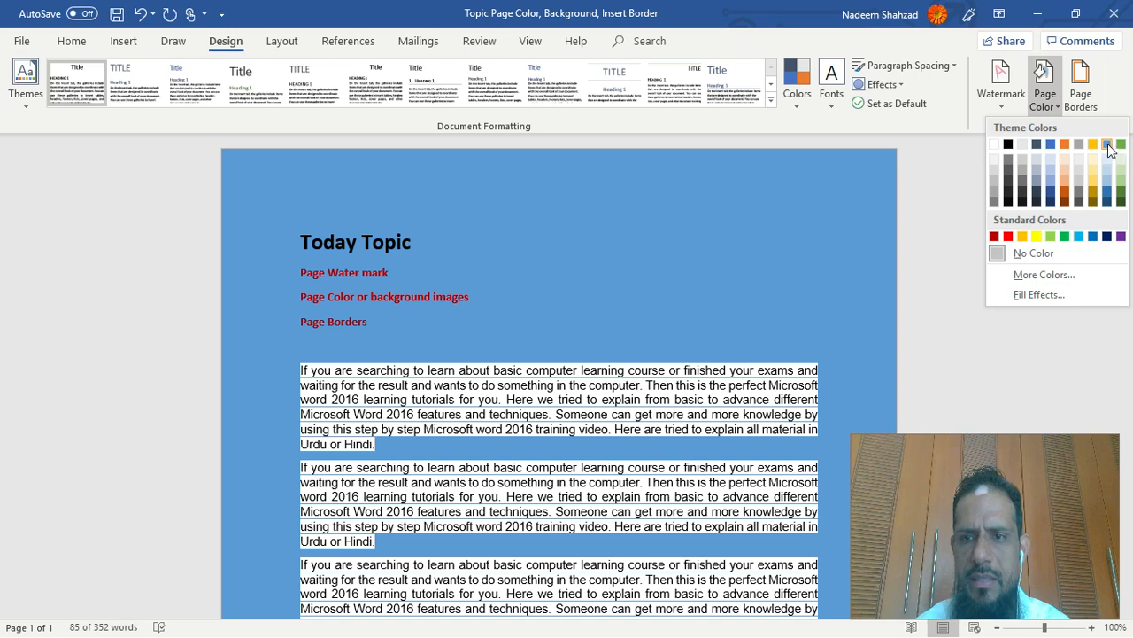
left_click(1120, 145)
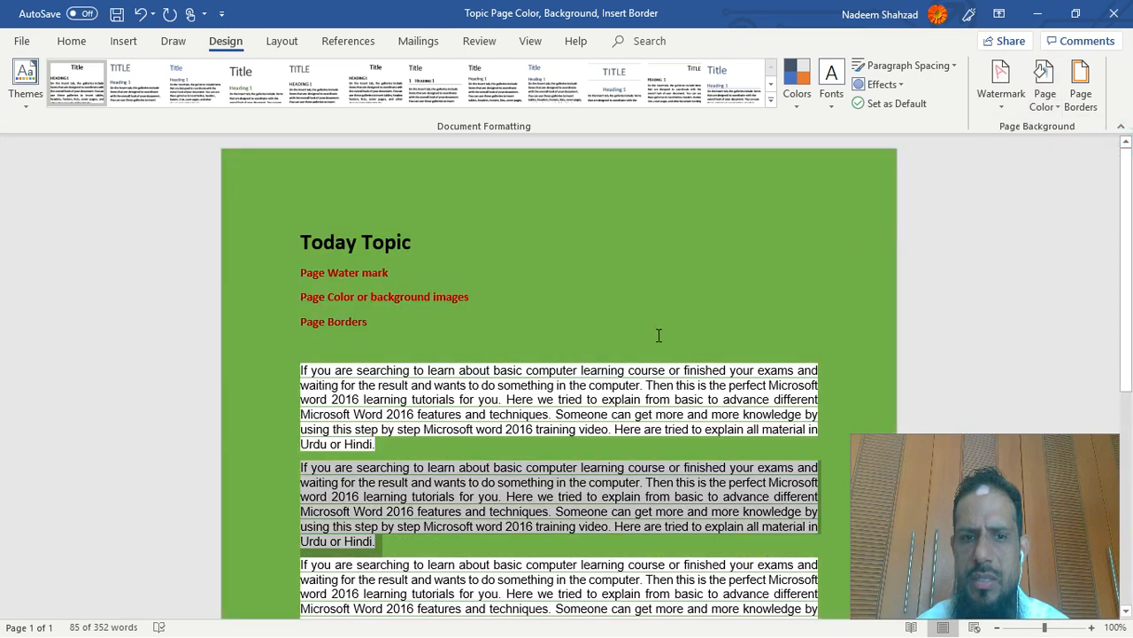
scroll(567, 349, "down", 10)
scroll(568, 350, "up", 6)
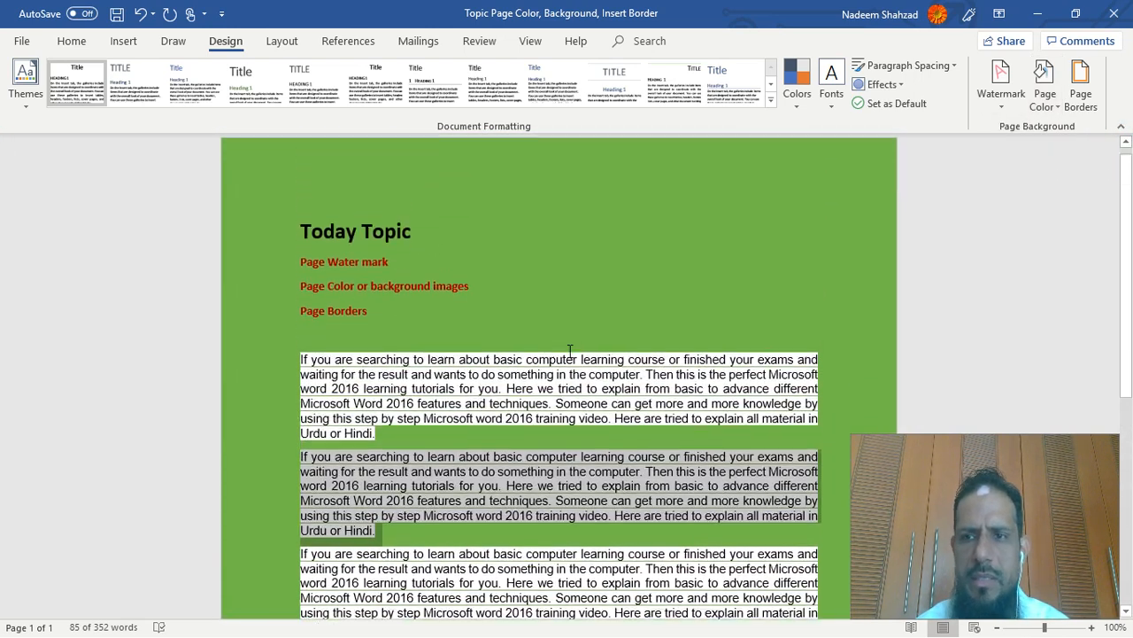
- Set the page color to a custom bright green with RGB values 13, 231, 55
left_click(1055, 110)
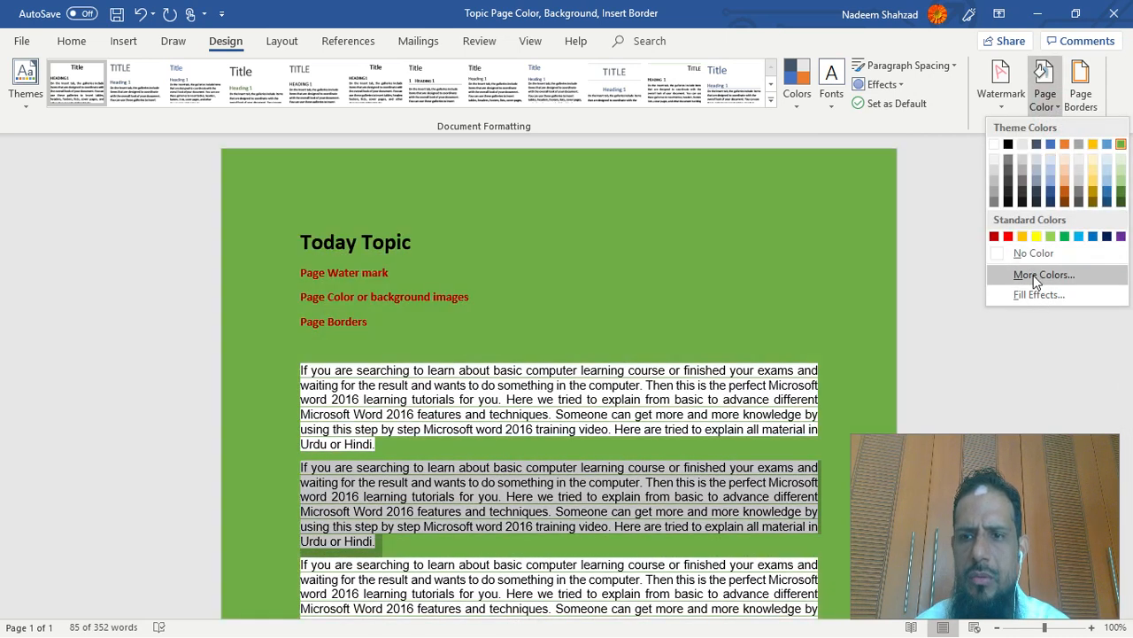
left_click(1043, 275)
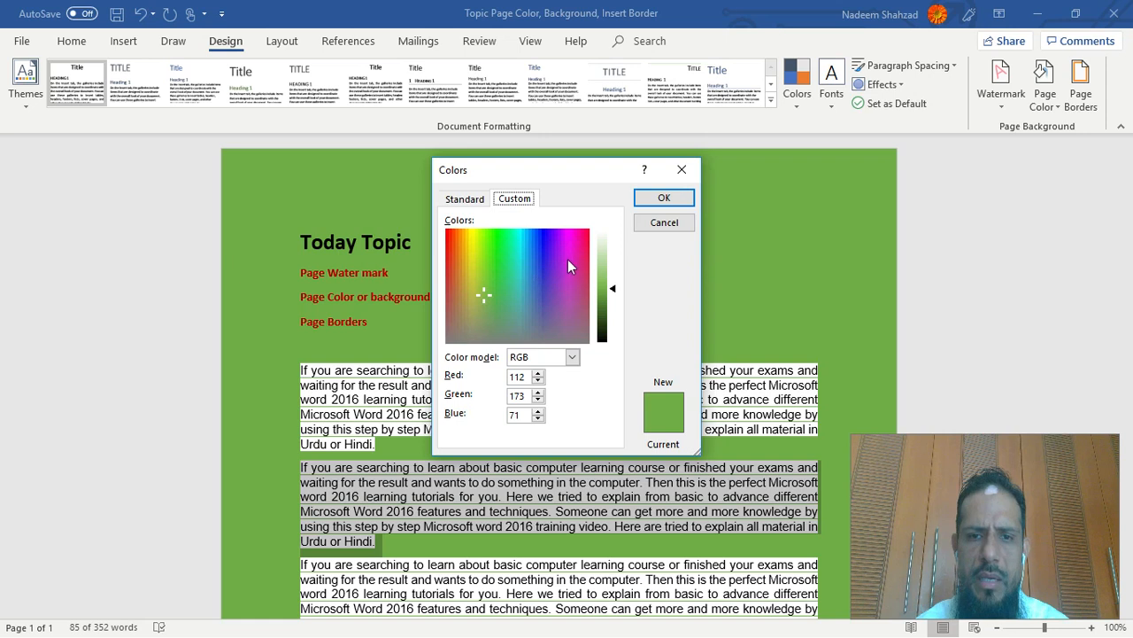
left_click_drag(481, 290, 501, 243)
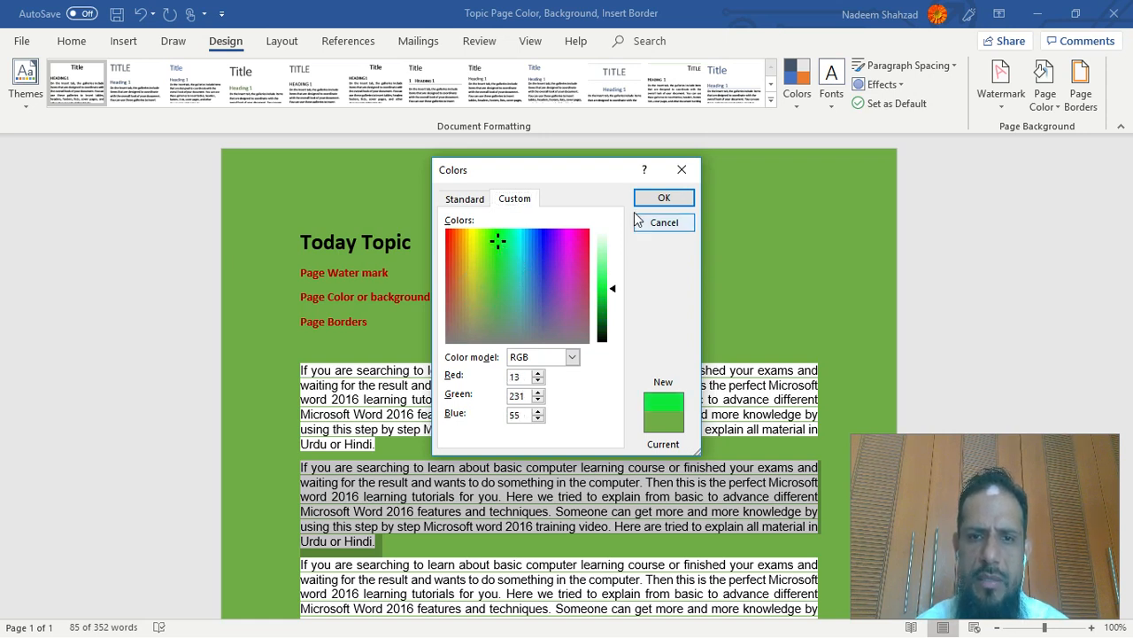
left_click(660, 198)
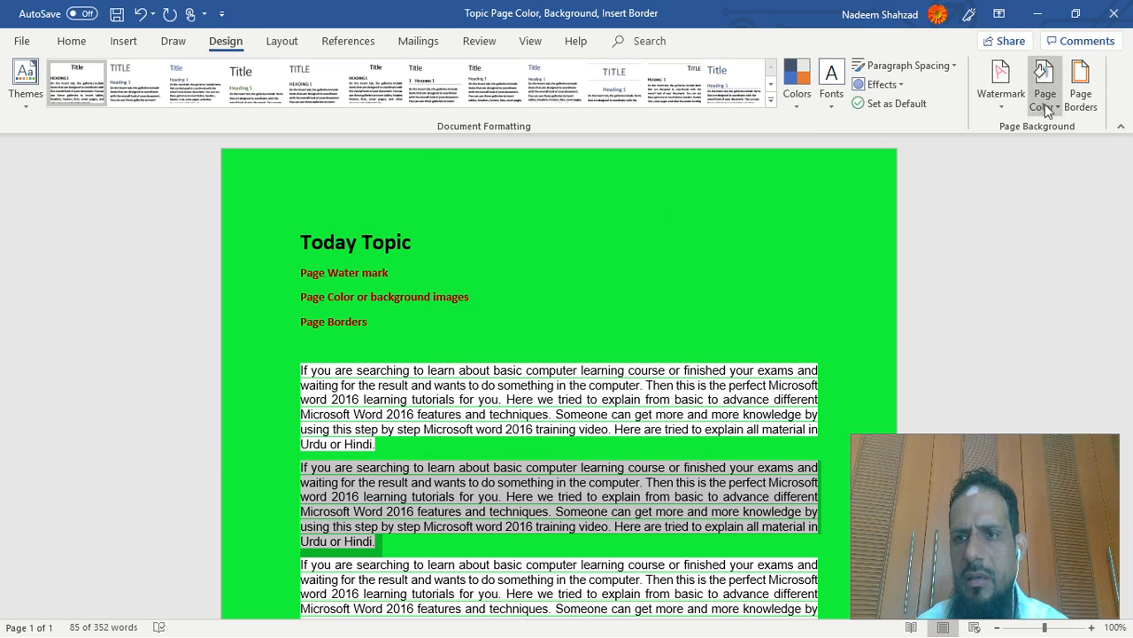
- Open the page's gradient fill effects, try the One color and Preset modes, and choose Two colors
left_click(1042, 98)
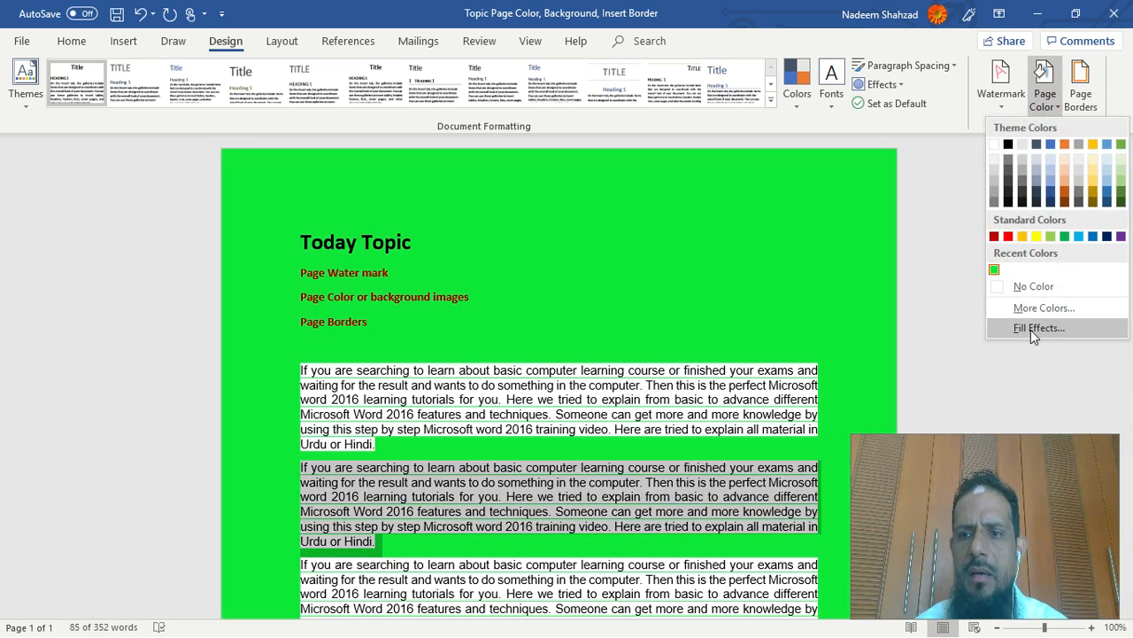
left_click(1031, 329)
left_click_drag(568, 139, 549, 105)
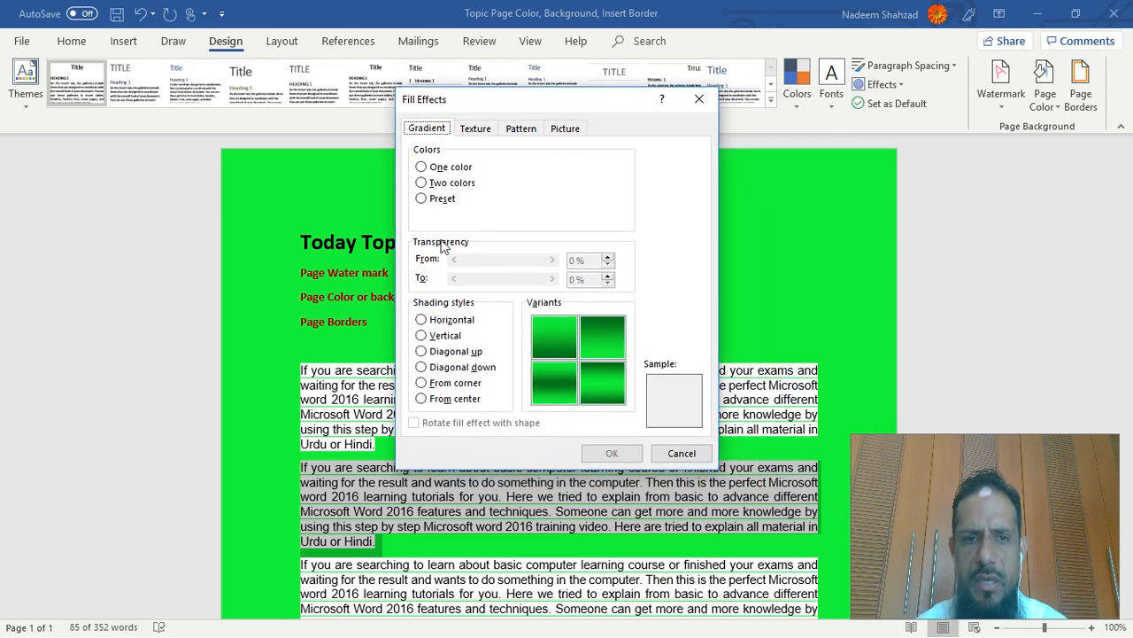
left_click(421, 168)
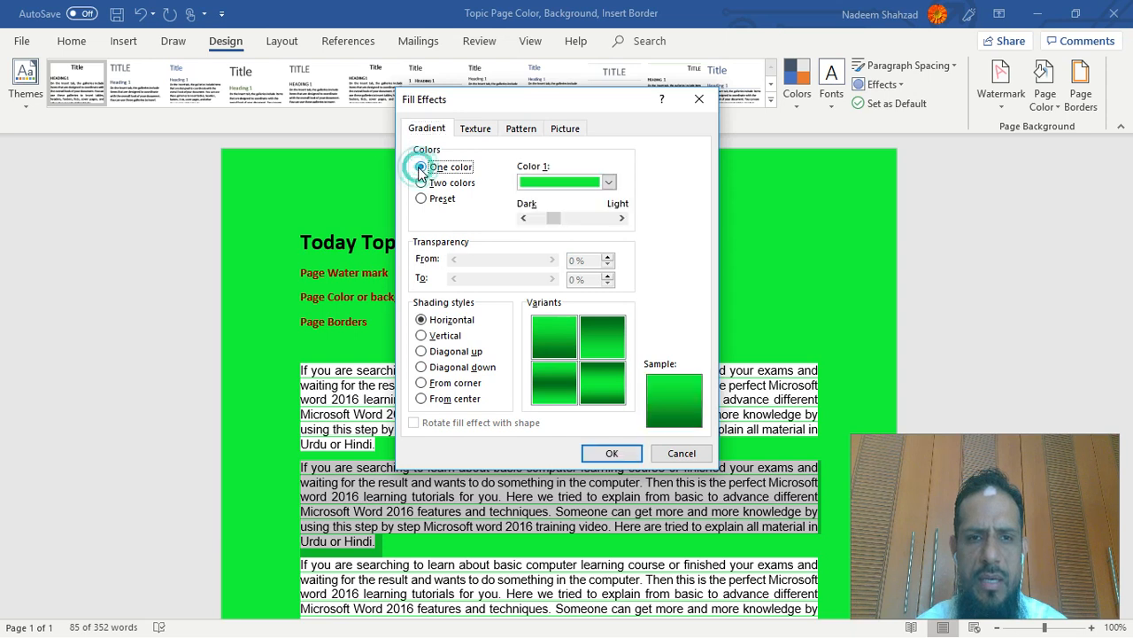
left_click(434, 184)
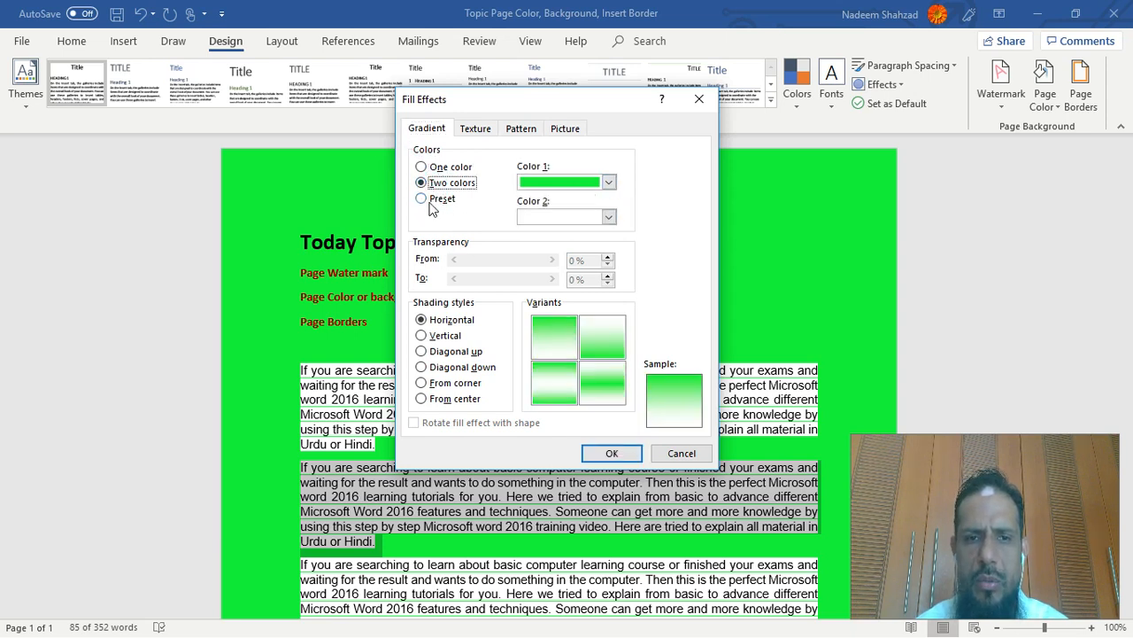
left_click(434, 201)
left_click(425, 183)
left_click(421, 167)
left_click(425, 182)
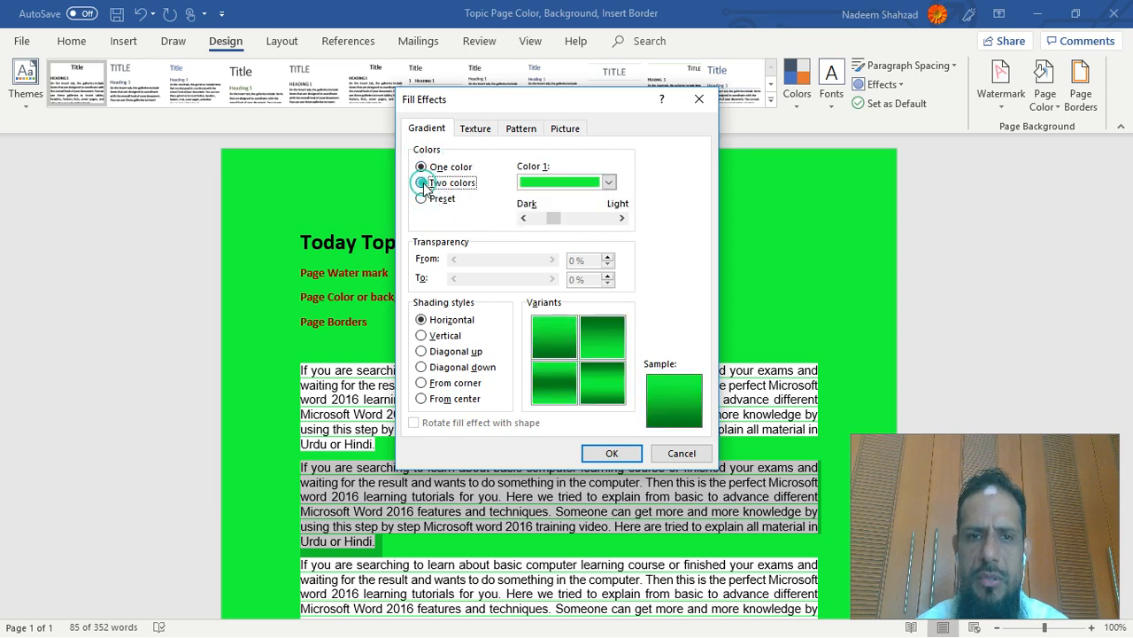
- Set the gradient's Color 1 to the base gold theme color and Color 2 to black
left_click(608, 183)
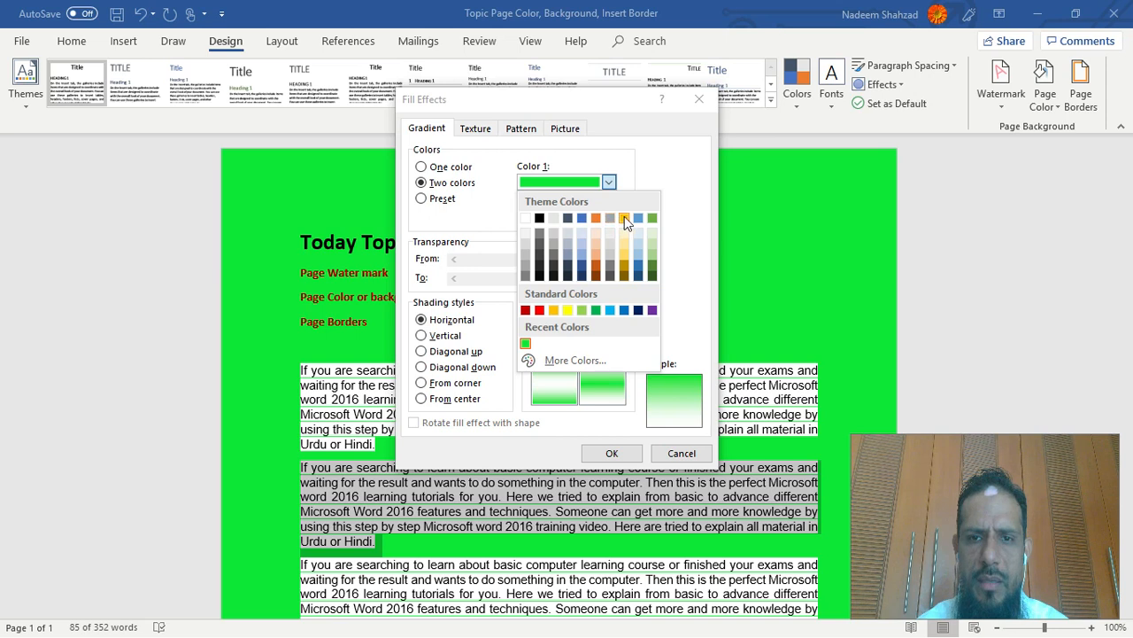
left_click(624, 218)
left_click(608, 217)
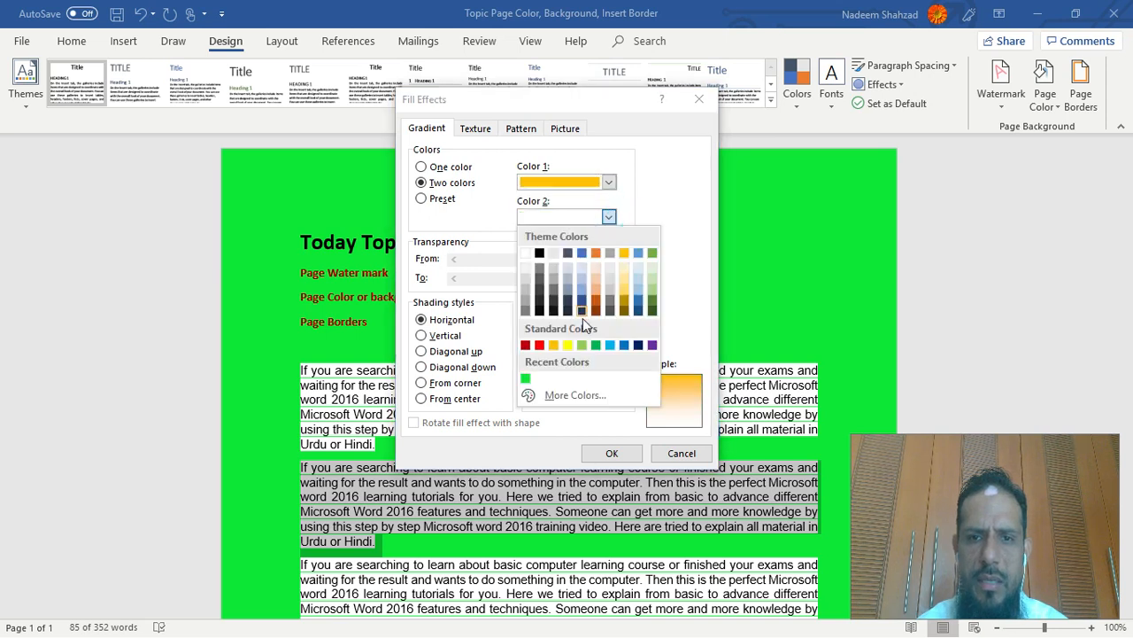
left_click(540, 254)
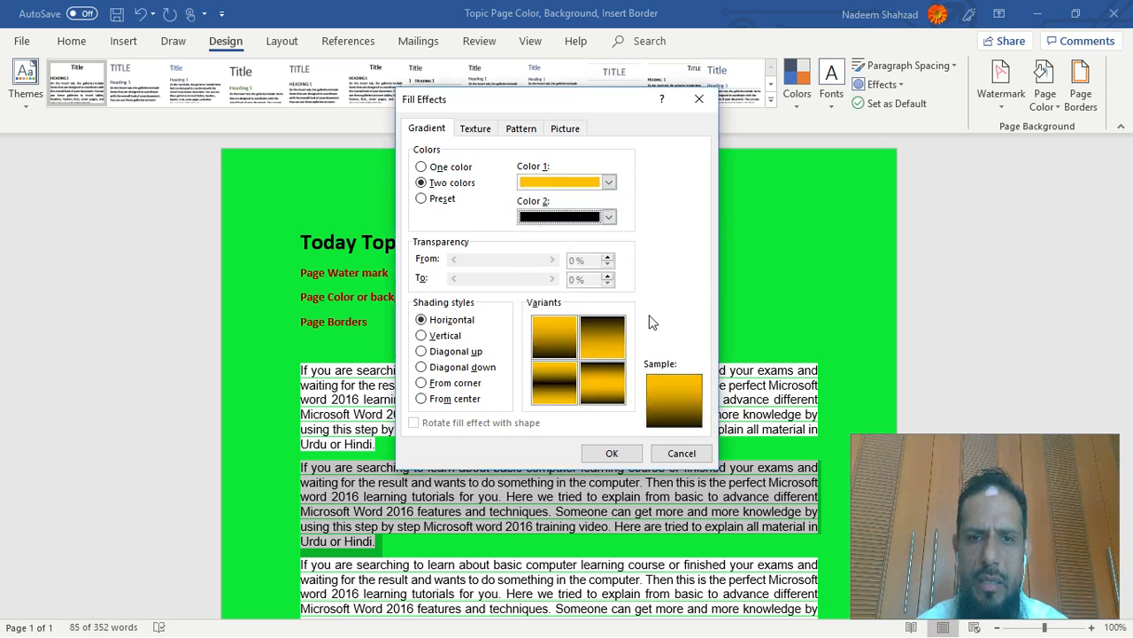
- Try the gradient's shading styles, apply it to the page with From center, and review it down the page
left_click(422, 336)
left_click(422, 351)
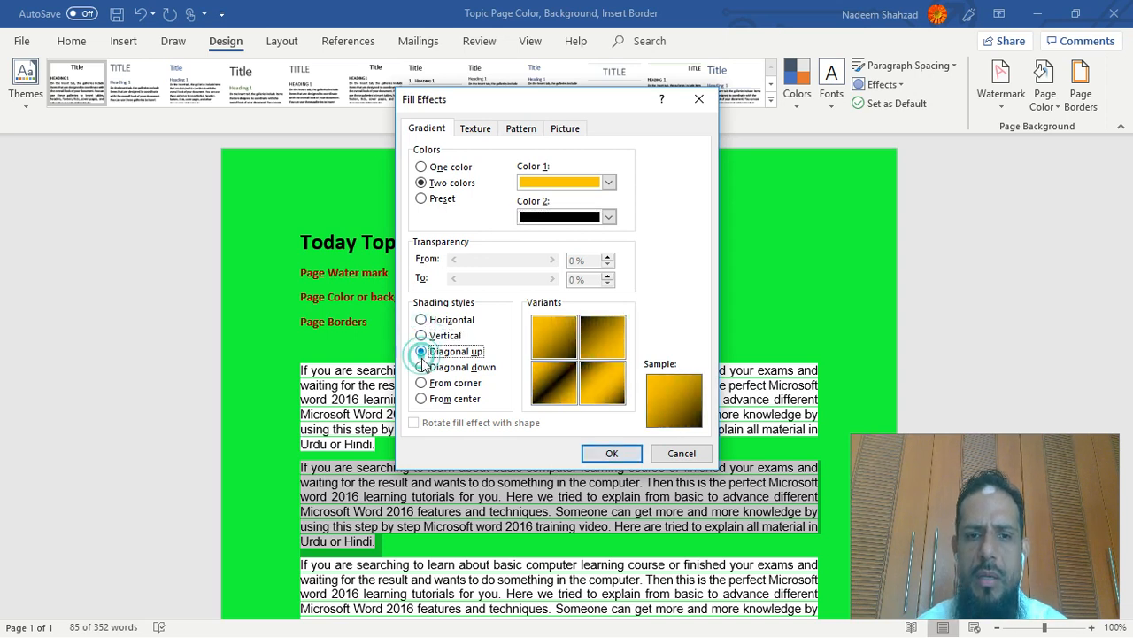
left_click(422, 367)
left_click(421, 382)
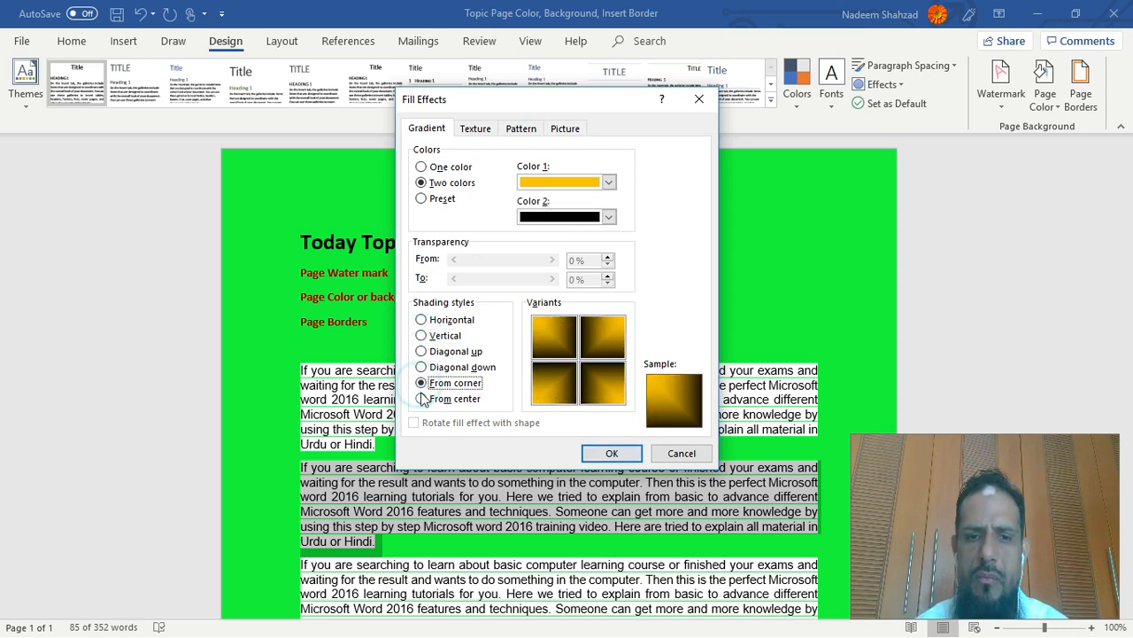
left_click(421, 399)
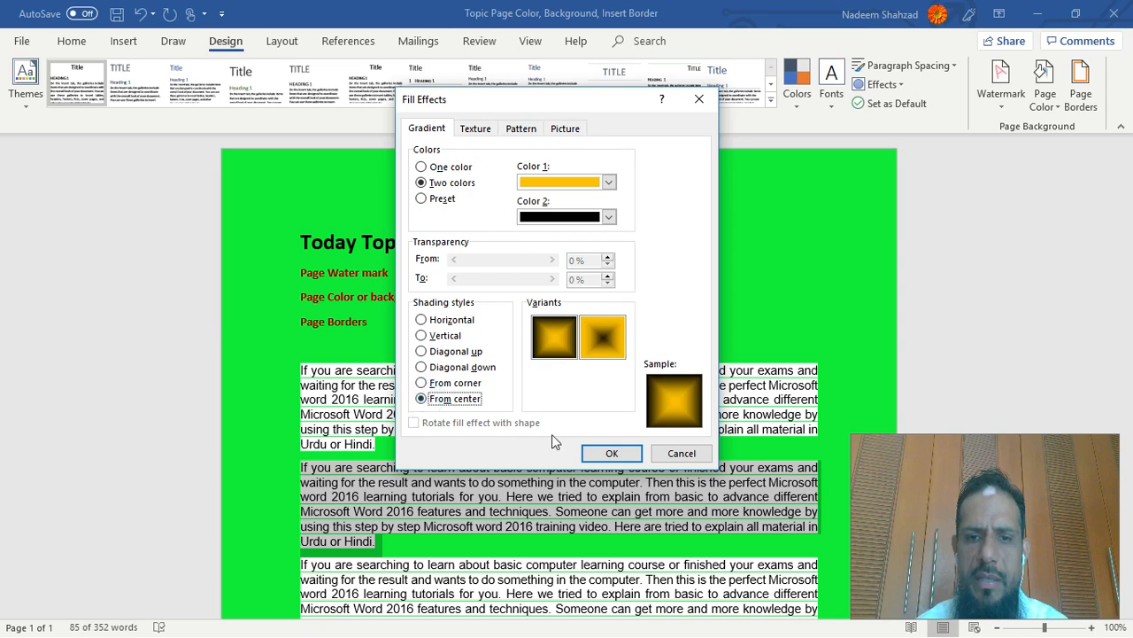
left_click(606, 453)
scroll(649, 329, "down", 8)
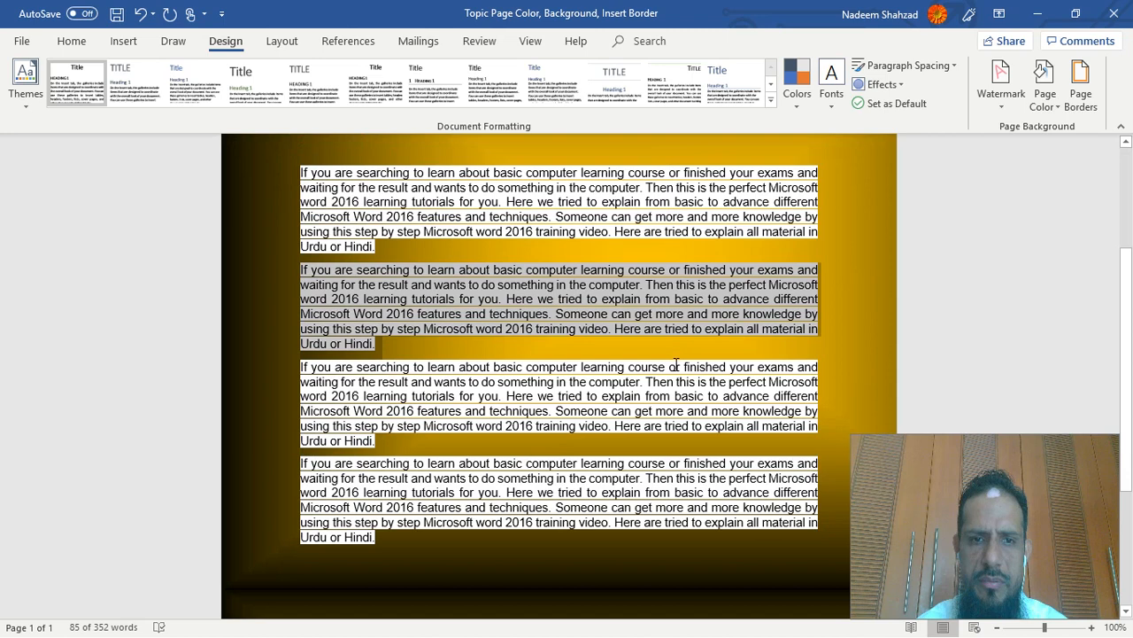
scroll(678, 372, "up", 8)
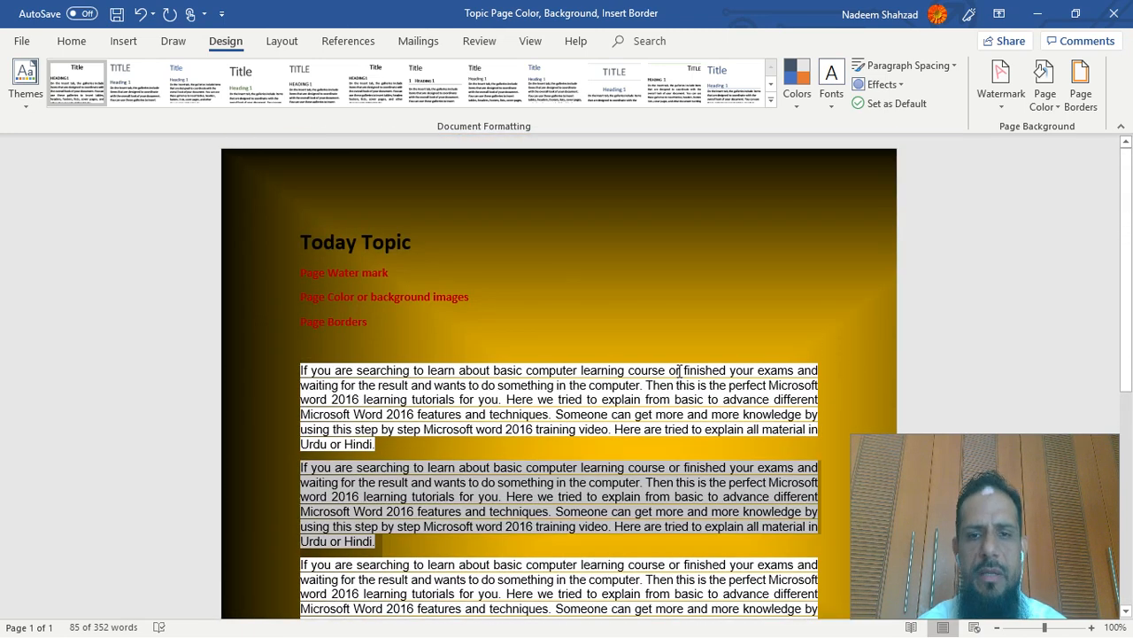
scroll(680, 370, "down", 2)
scroll(682, 370, "up", 2)
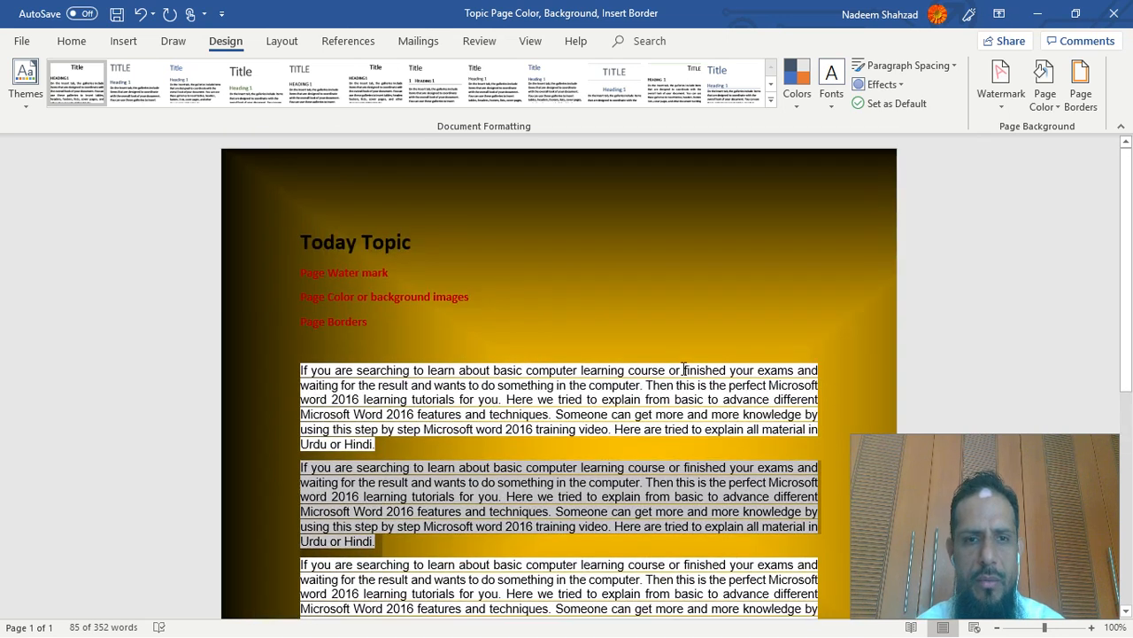
- Apply the Early Sunset preset gradient with Diagonal down shading as the page background and review it down the page
left_click(1045, 97)
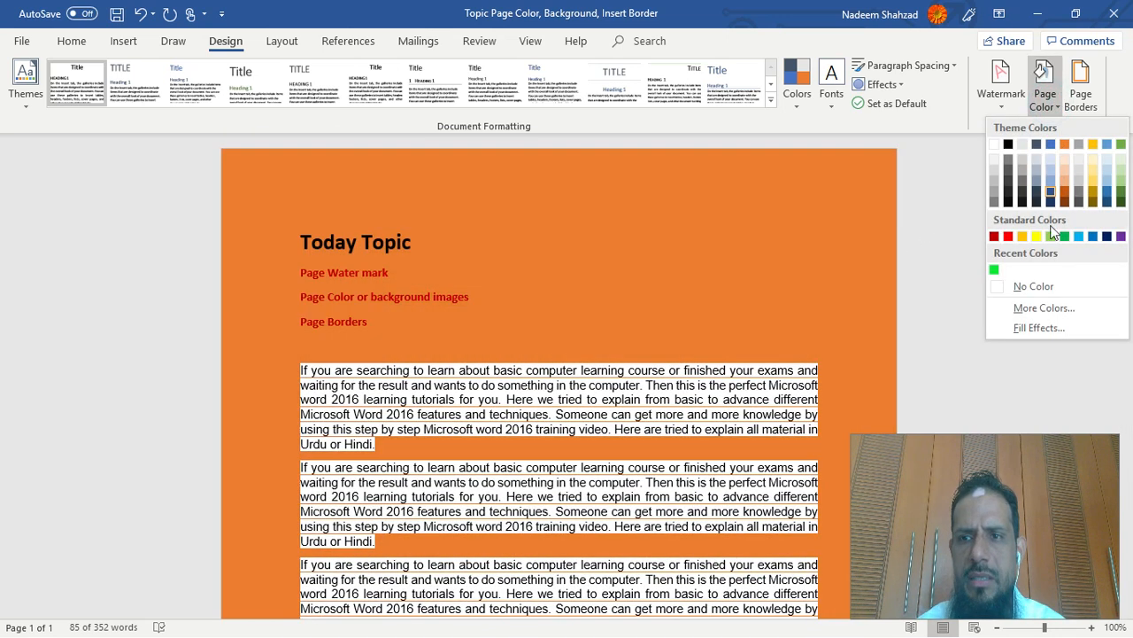
left_click(1037, 329)
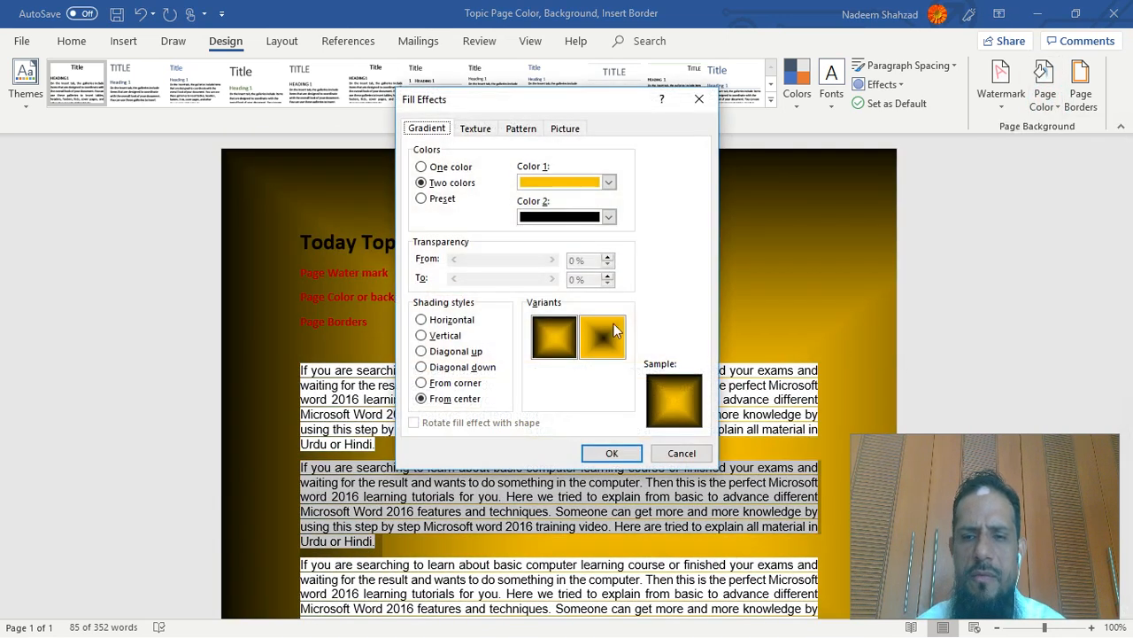
left_click(422, 198)
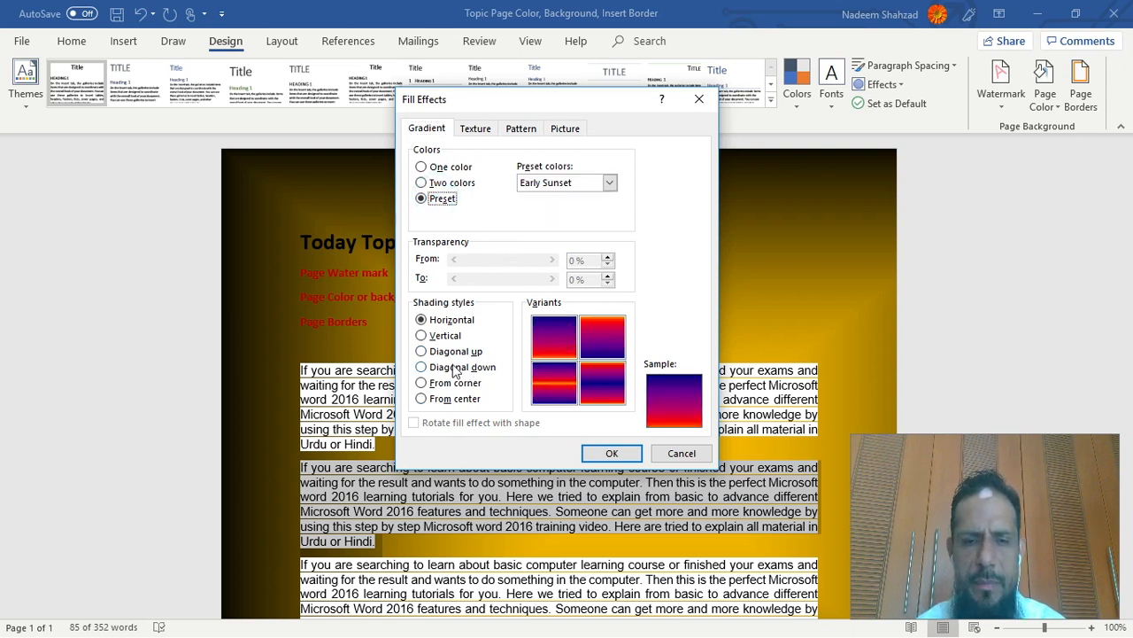
left_click(422, 335)
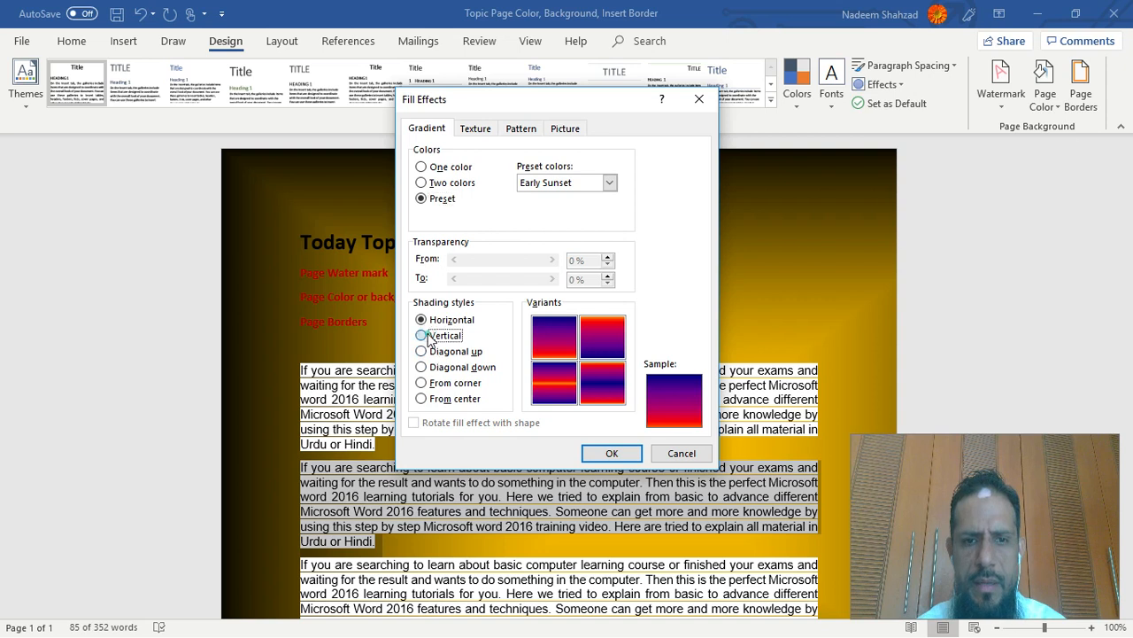
left_click(422, 350)
left_click(424, 367)
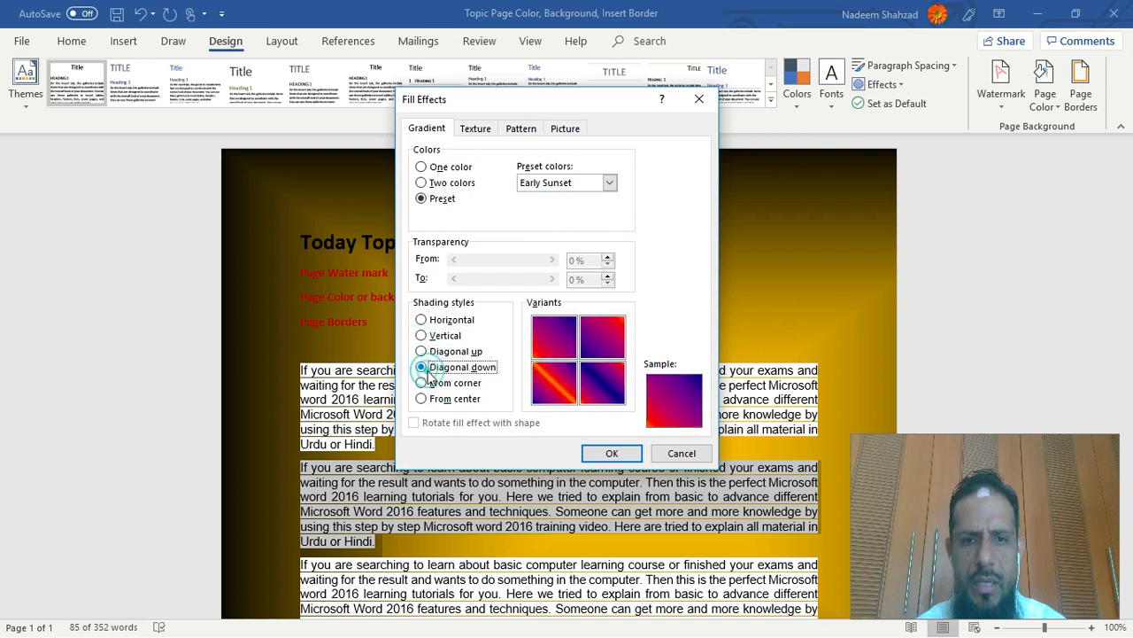
left_click(612, 452)
scroll(655, 391, "down", 8)
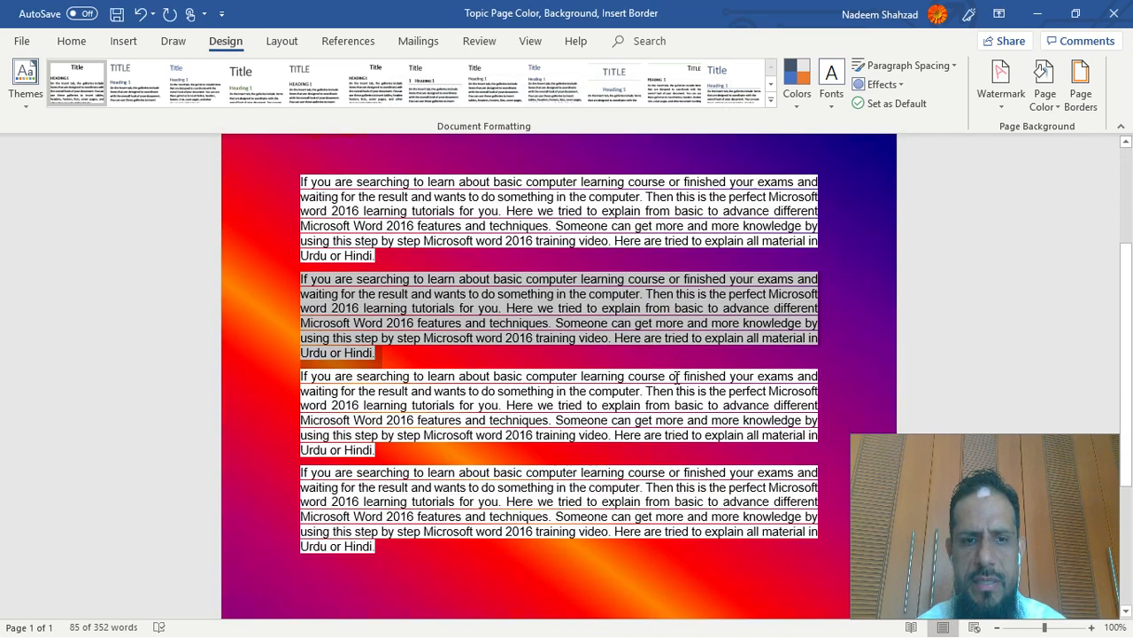
scroll(679, 390, "up", 7)
scroll(678, 389, "up", 1)
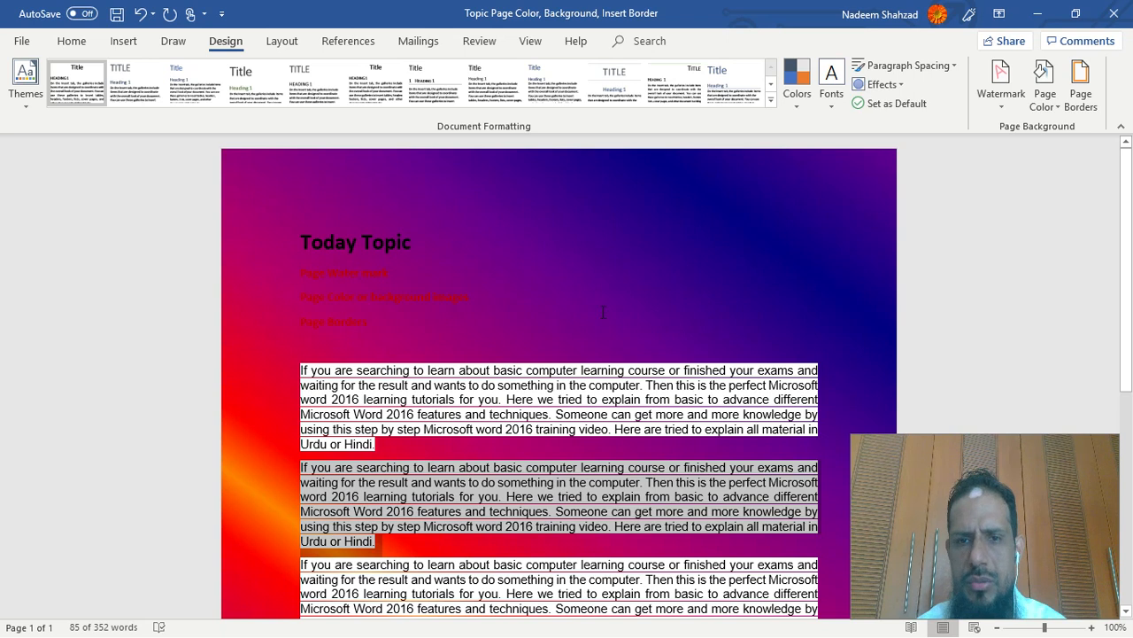
scroll(603, 311, "down", 5)
scroll(683, 321, "up", 5)
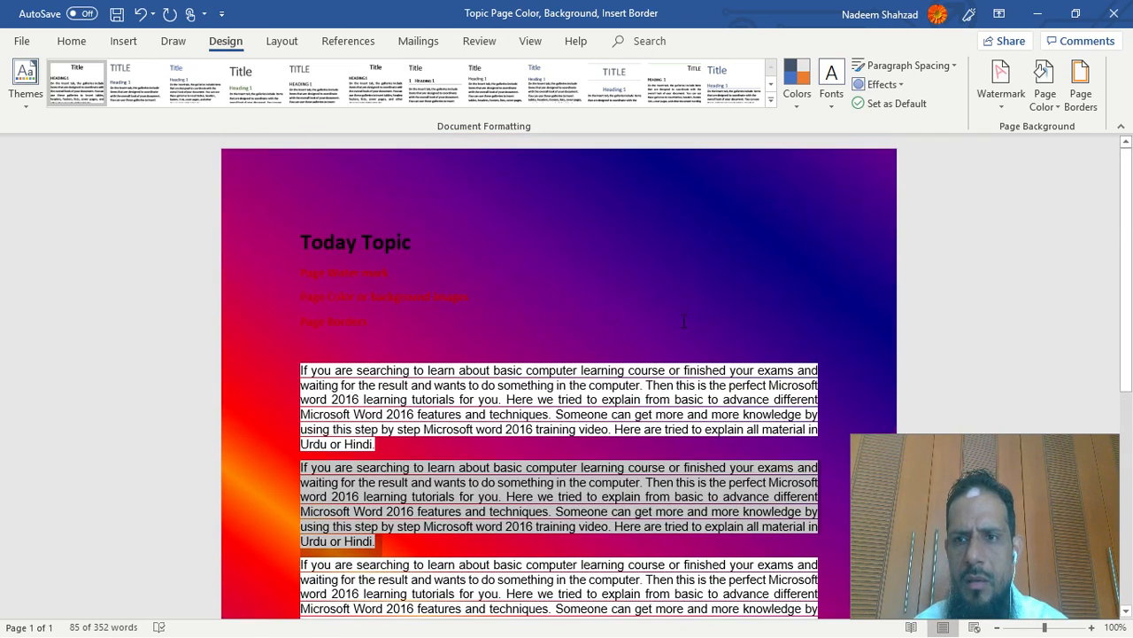
- Try the Late Sunset preset, apply the Horizon preset gradient with Horizontal shading to the page, and review it down the page
left_click(1045, 96)
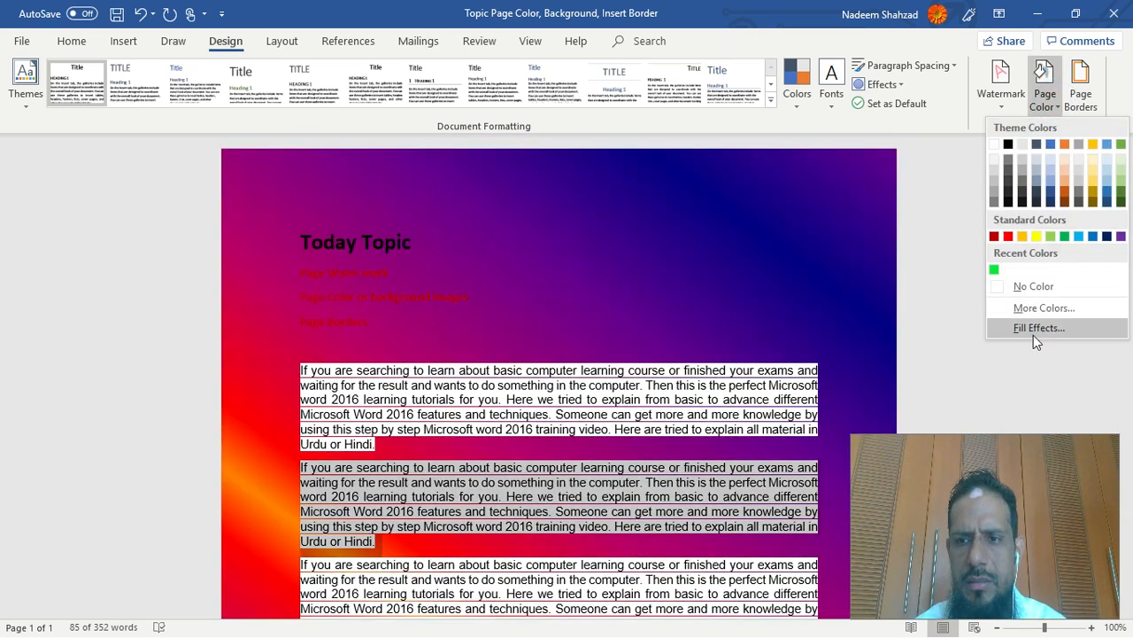
left_click(1036, 328)
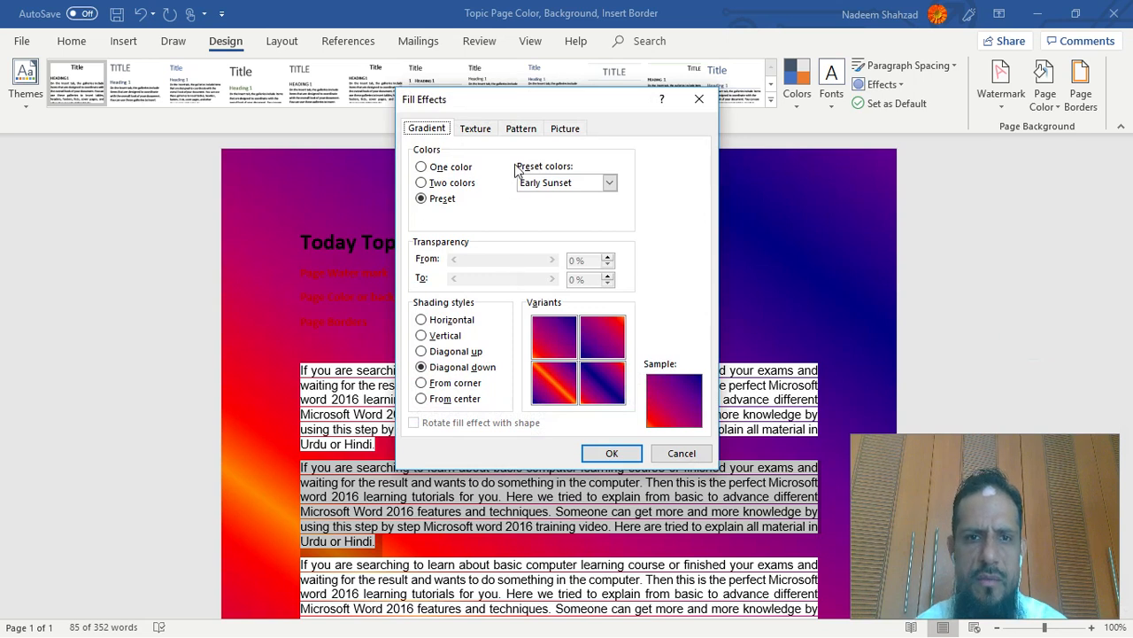
left_click(563, 185)
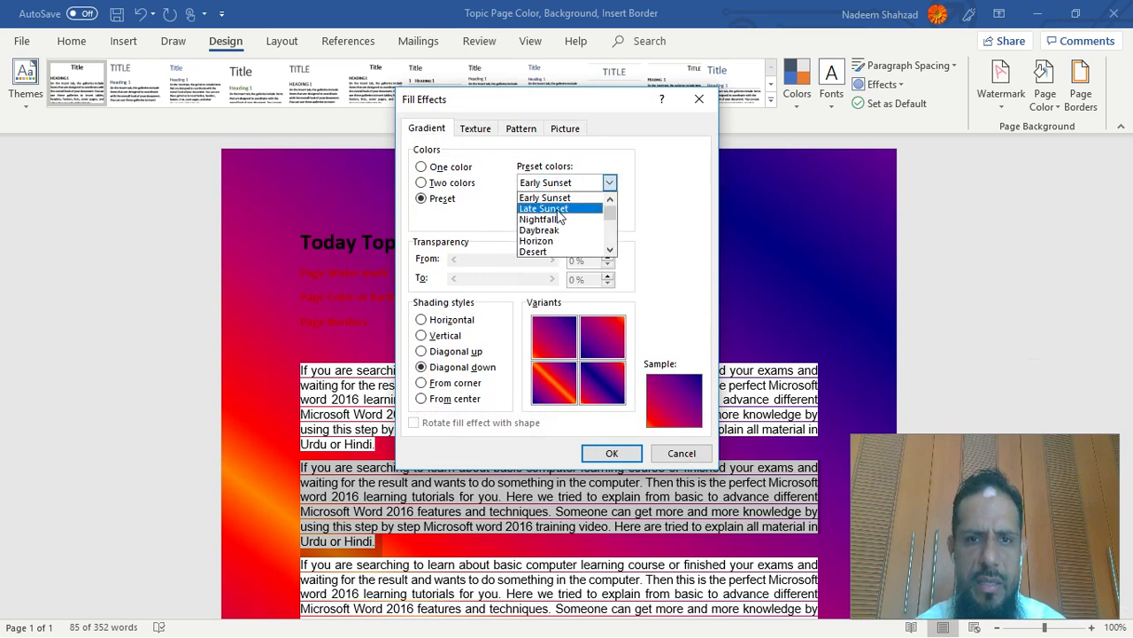
left_click(560, 209)
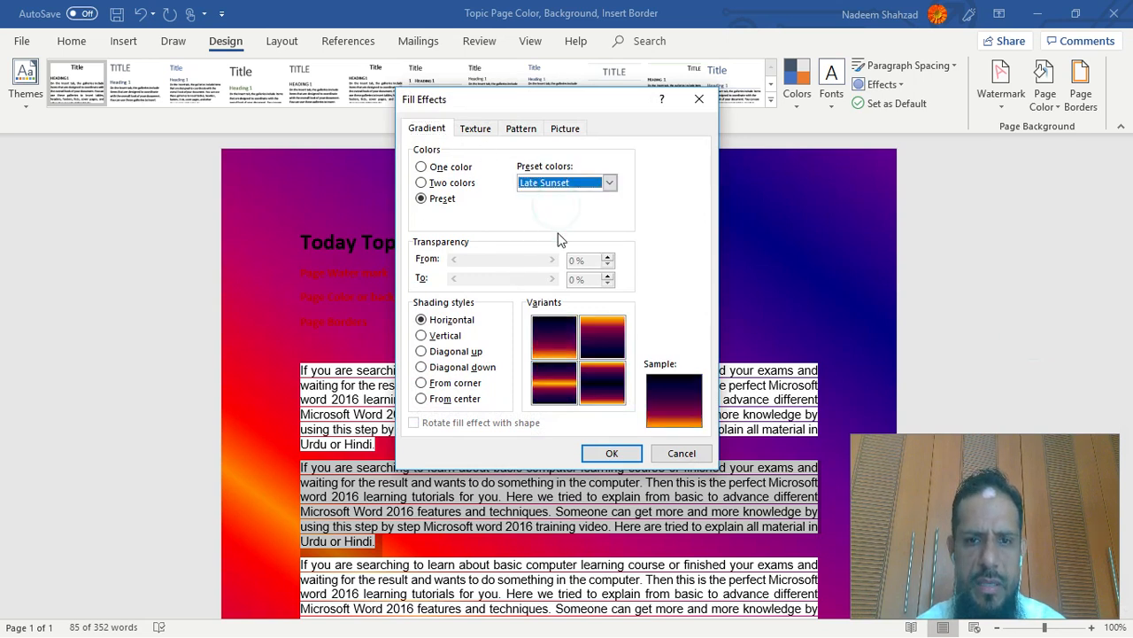
left_click(554, 184)
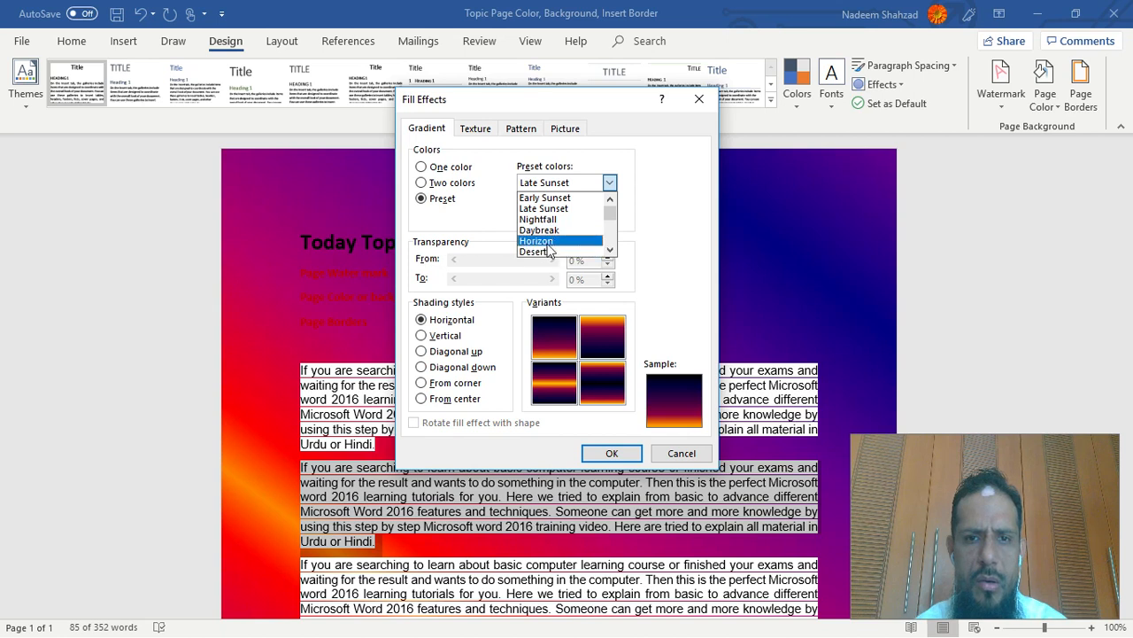
left_click(546, 241)
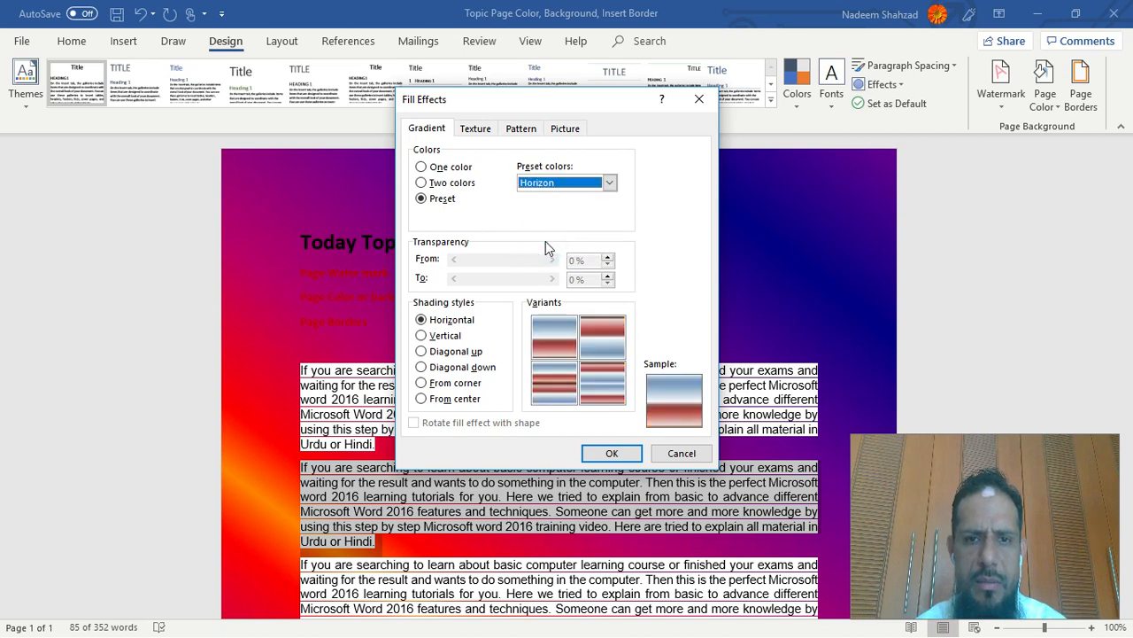
left_click(599, 452)
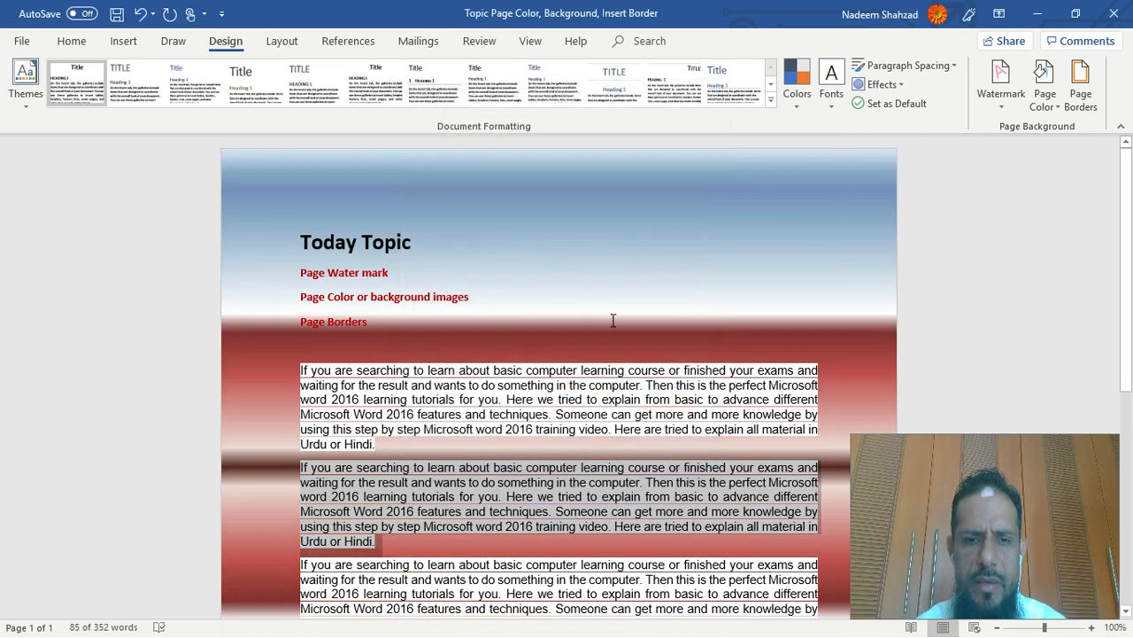
scroll(619, 338, "down", 5)
scroll(619, 337, "up", 5)
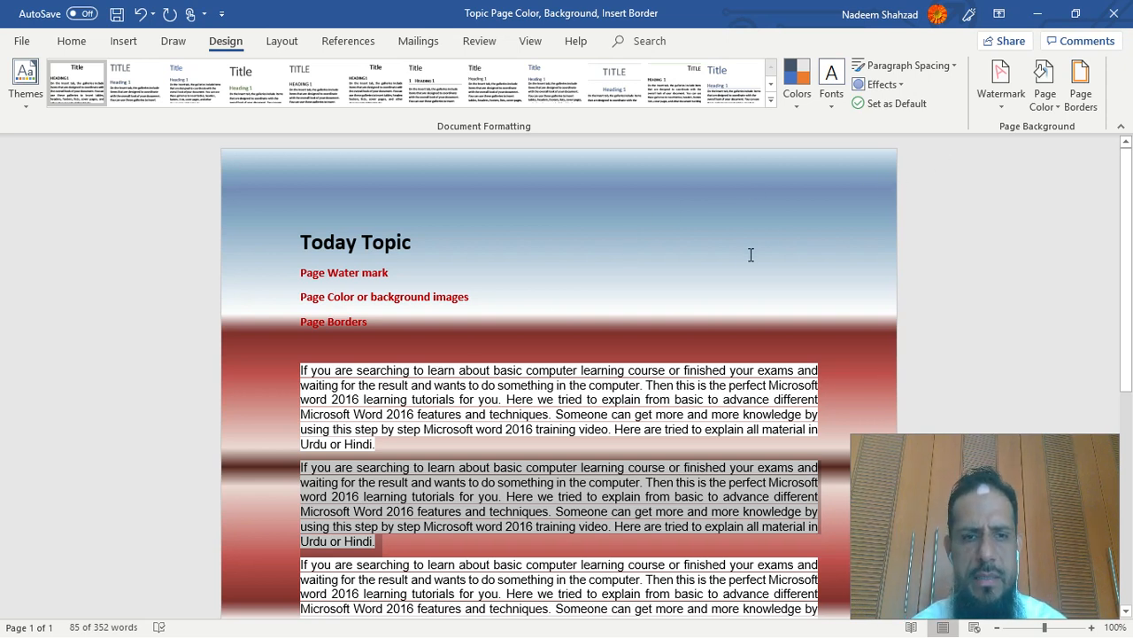
left_click(1080, 87)
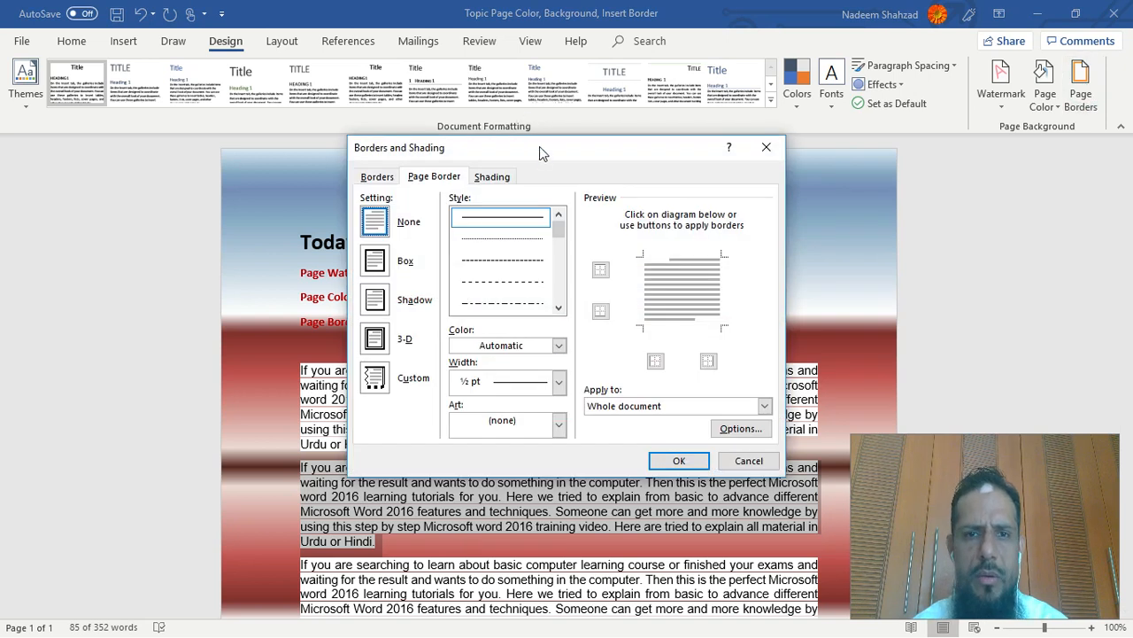
left_click_drag(539, 146, 605, 159)
left_click(809, 474)
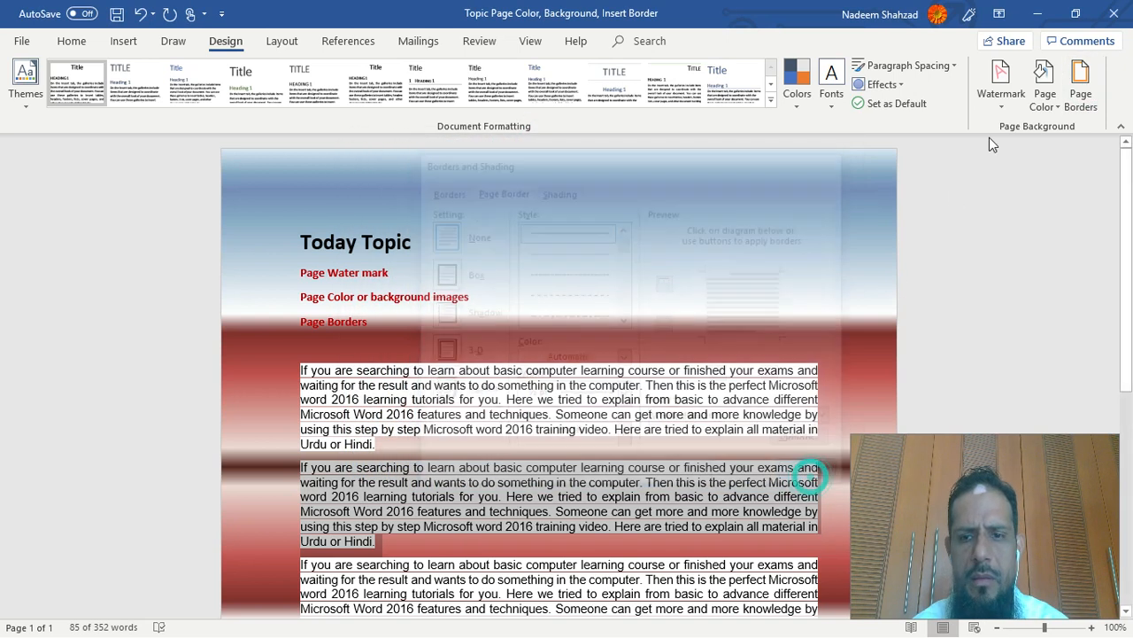
- Try the Water droplets and Granite textures for the page fill and view the picture sources for other textures
left_click(1047, 98)
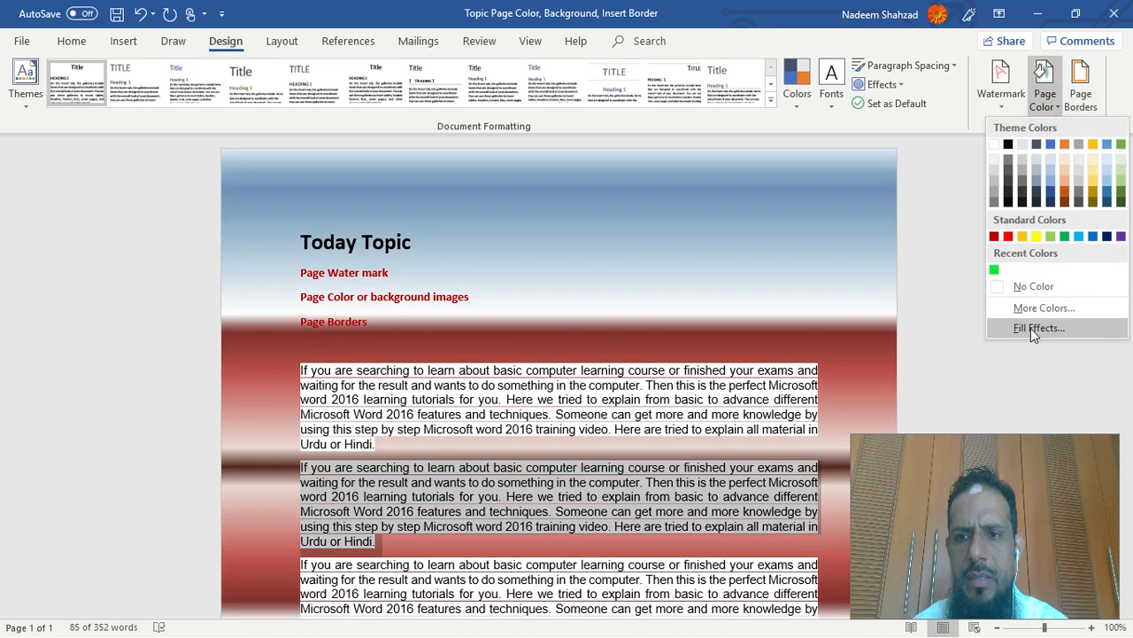
left_click(1035, 328)
left_click(478, 131)
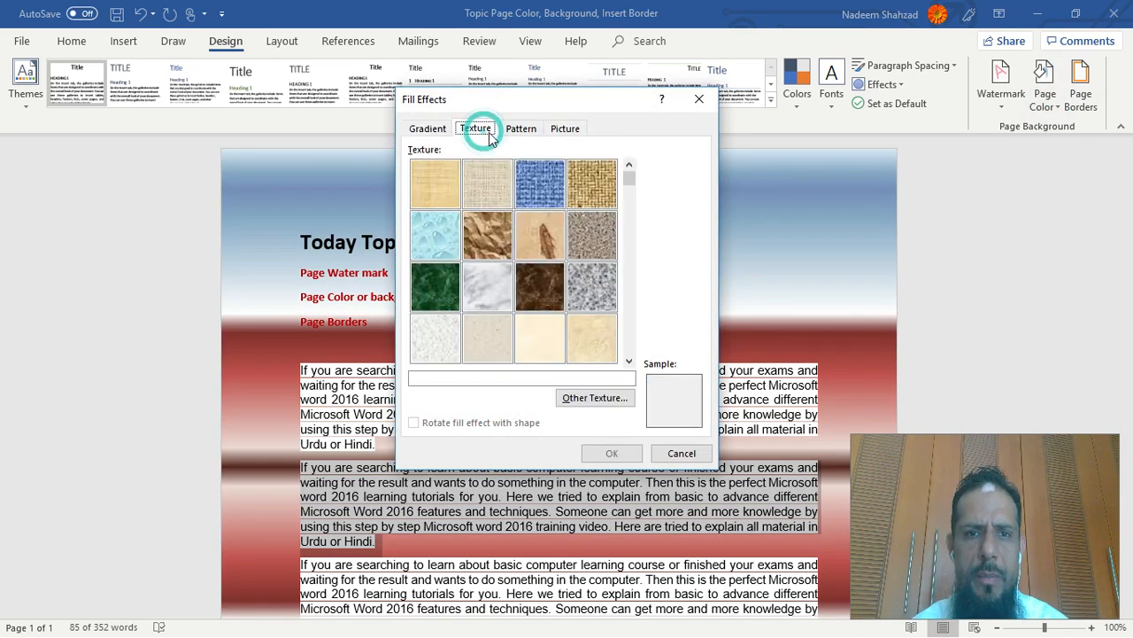
left_click(434, 237)
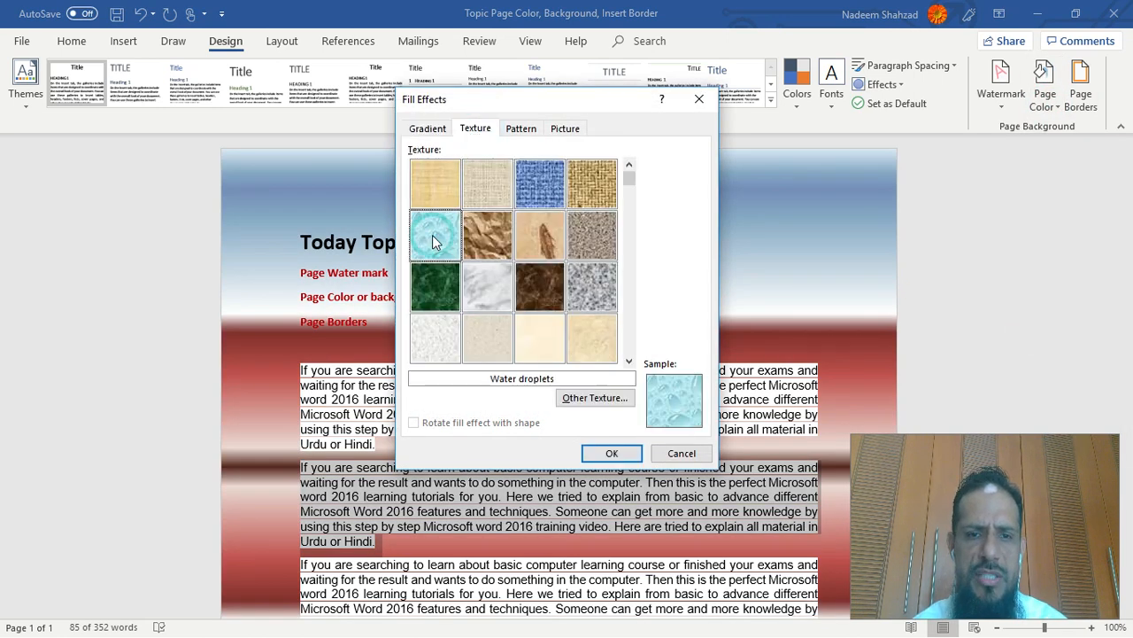
left_click(594, 299)
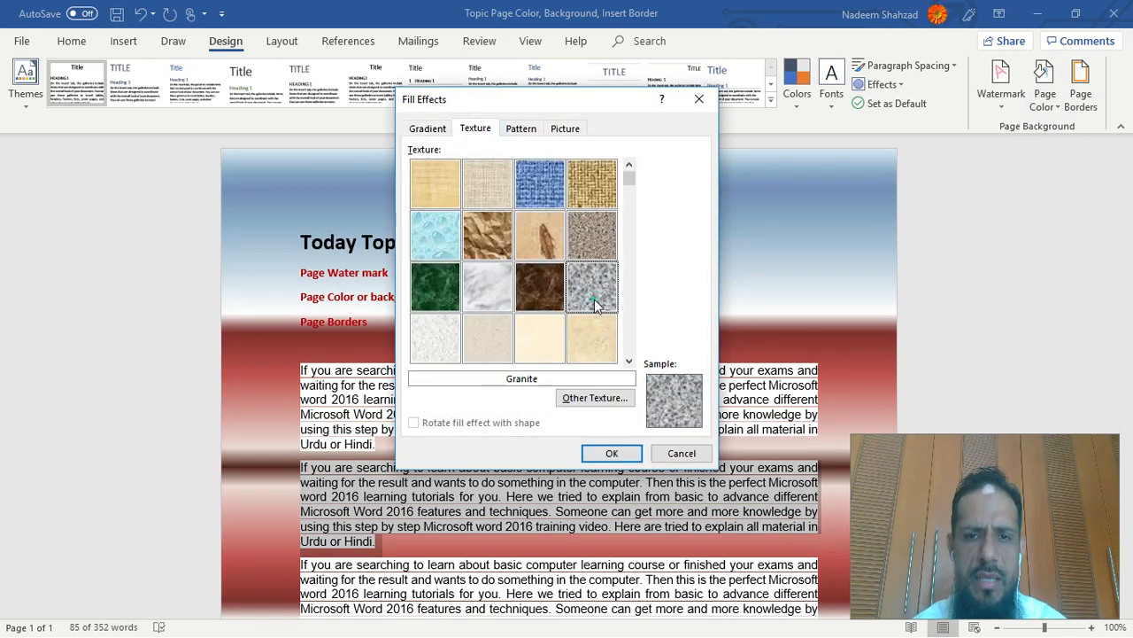
left_click(586, 400)
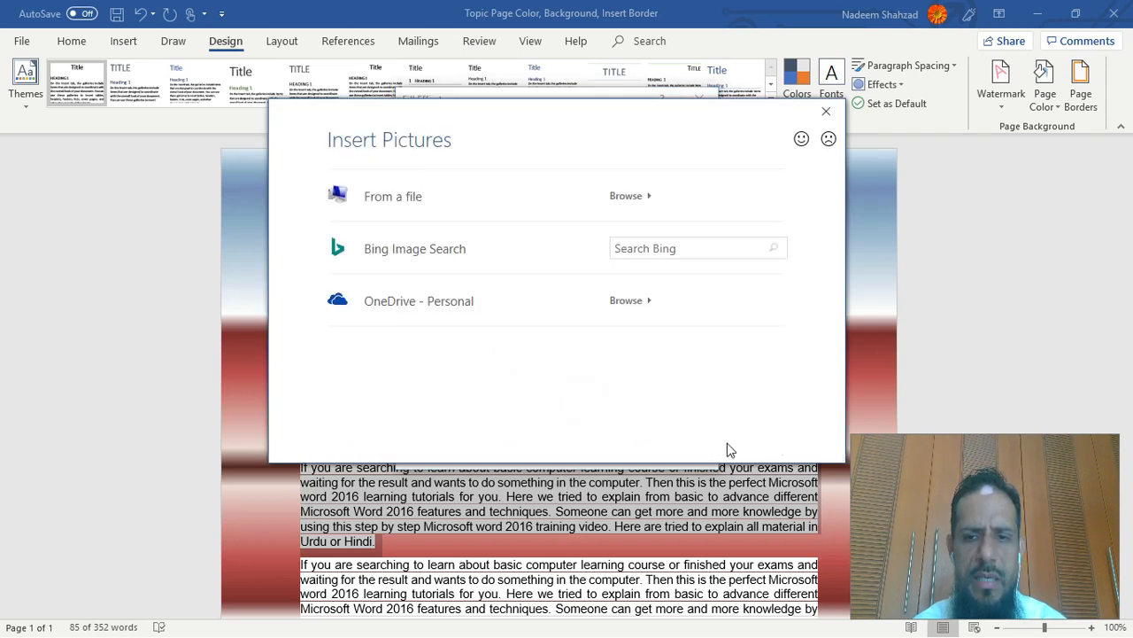
left_click(825, 113)
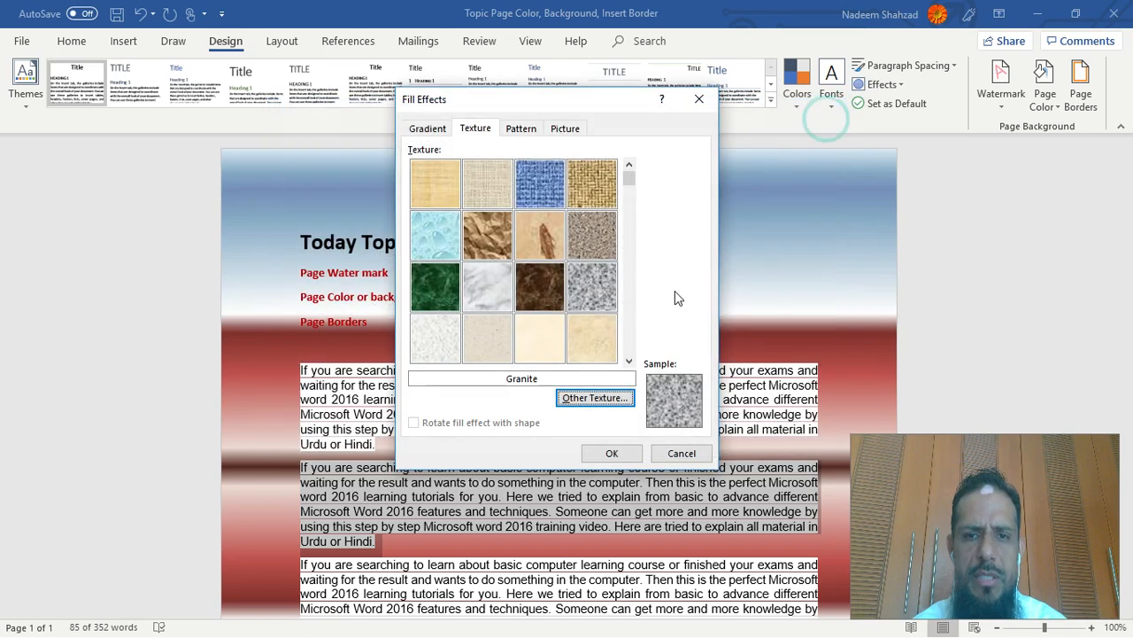
- Apply the Woven mat texture as the page background and review it down the page
left_click(593, 195)
left_click(610, 453)
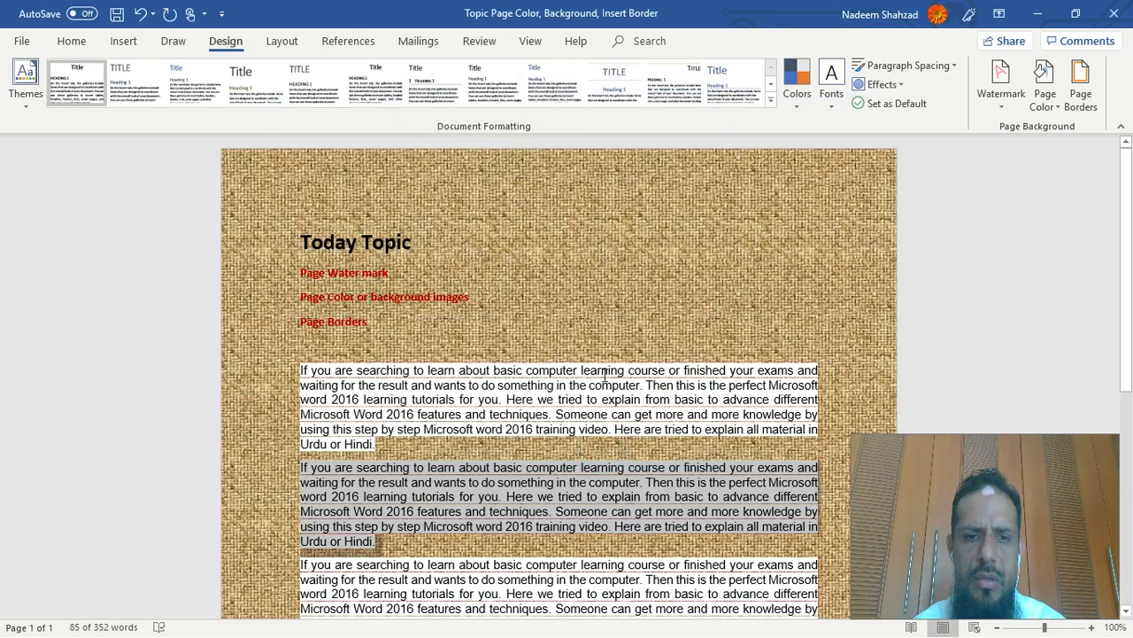
scroll(610, 381, "down", 5)
scroll(611, 381, "up", 6)
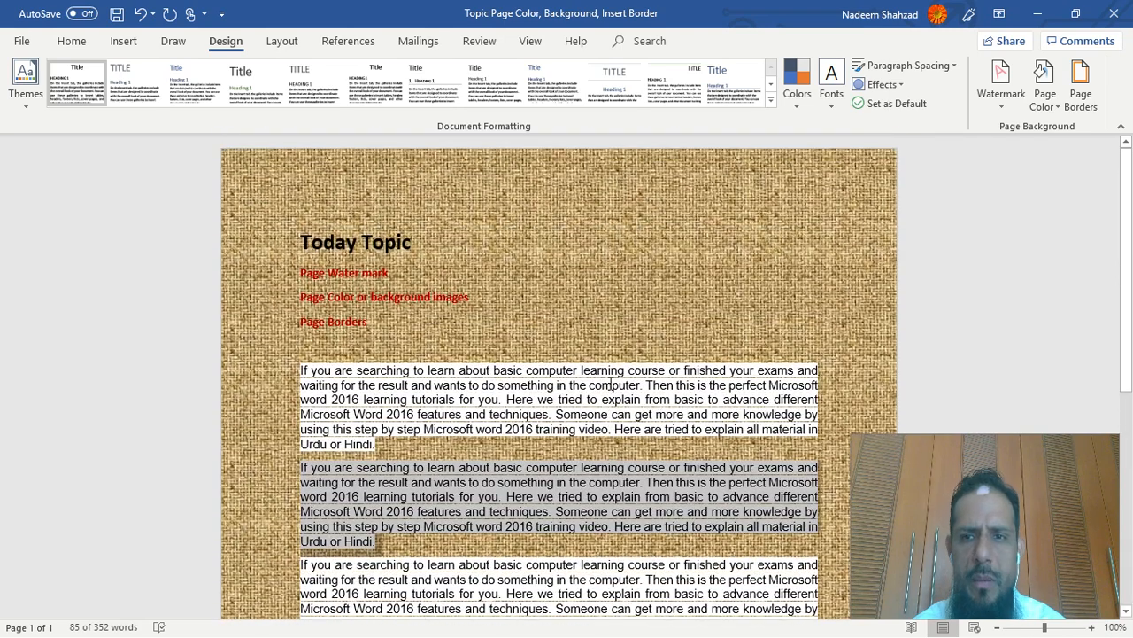
- Apply the Stripes: Slashes pattern with a red foreground and a green background as the page background
left_click(1045, 84)
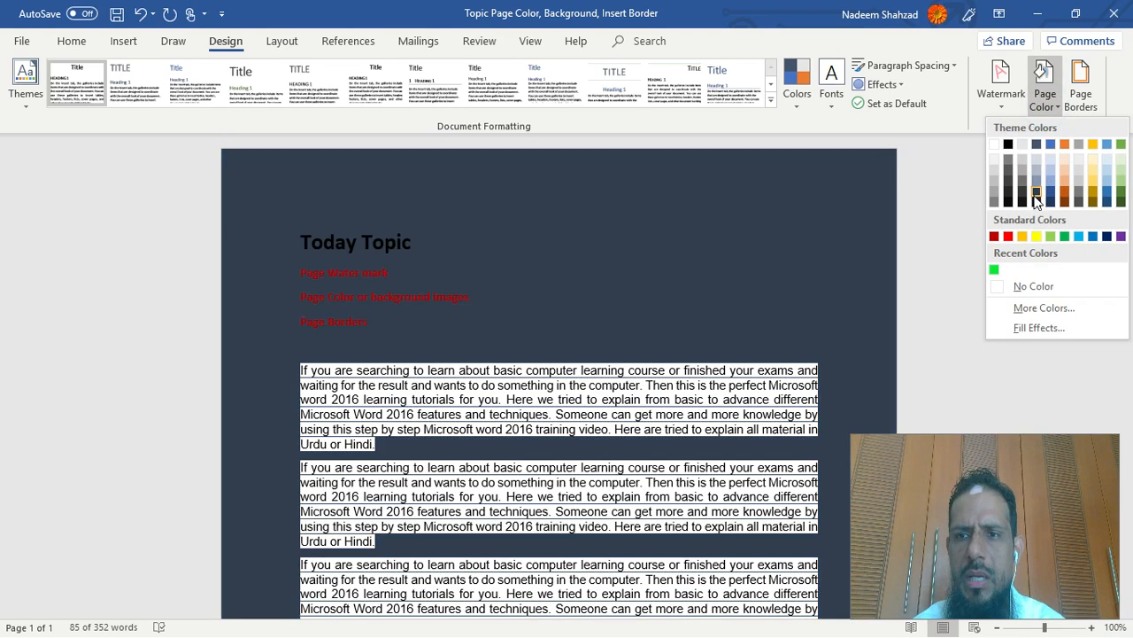
left_click(1036, 327)
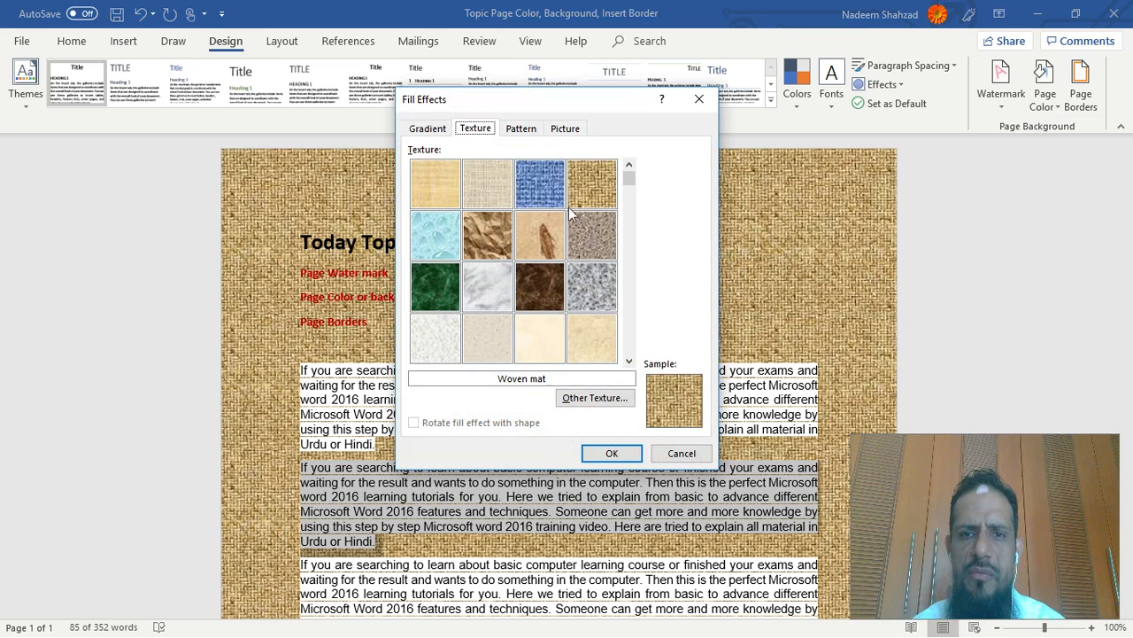
left_click(525, 127)
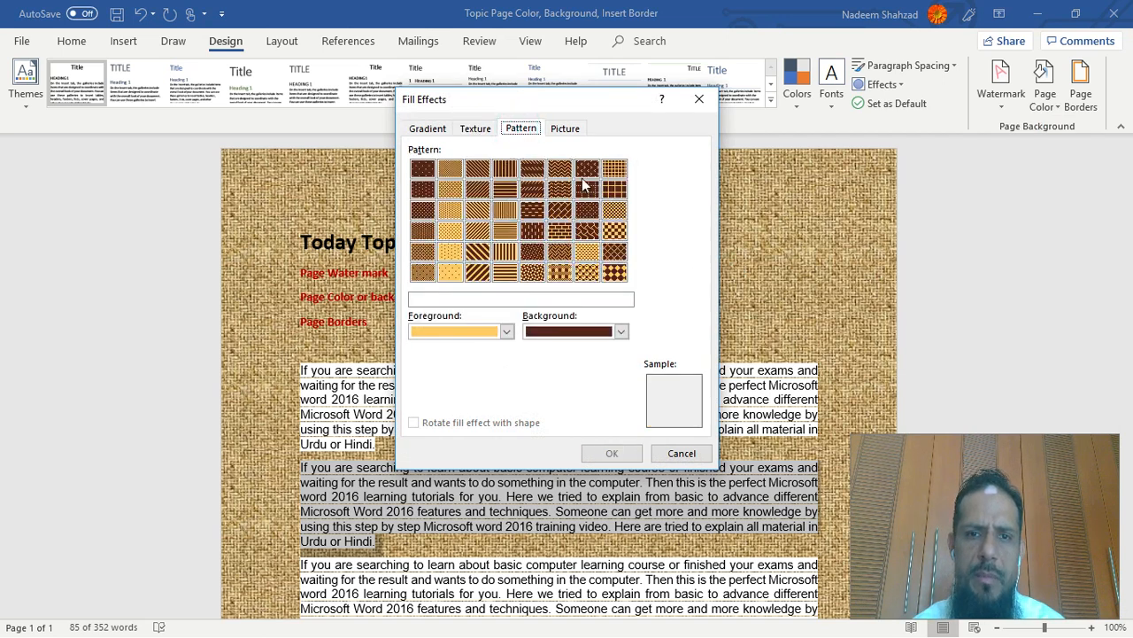
left_click(510, 331)
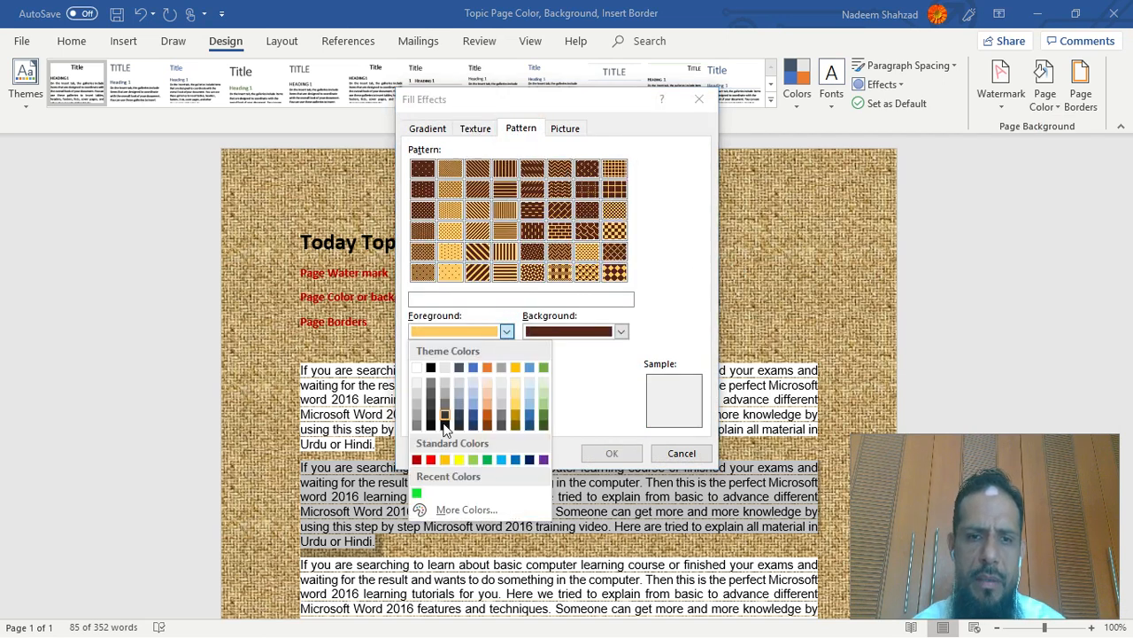
left_click(430, 460)
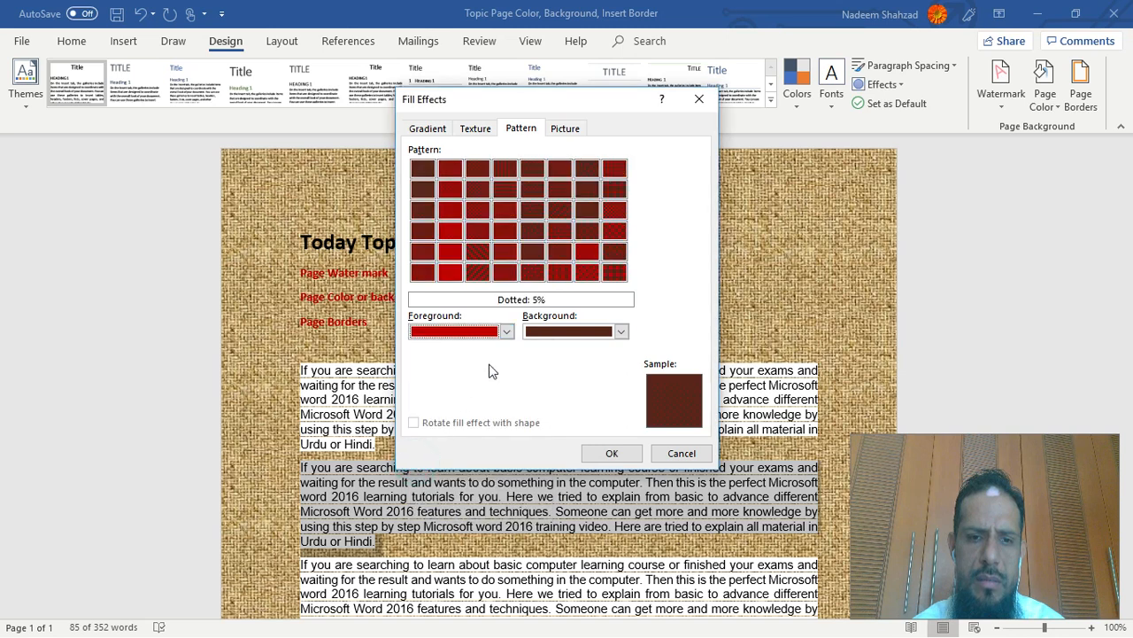
left_click(621, 331)
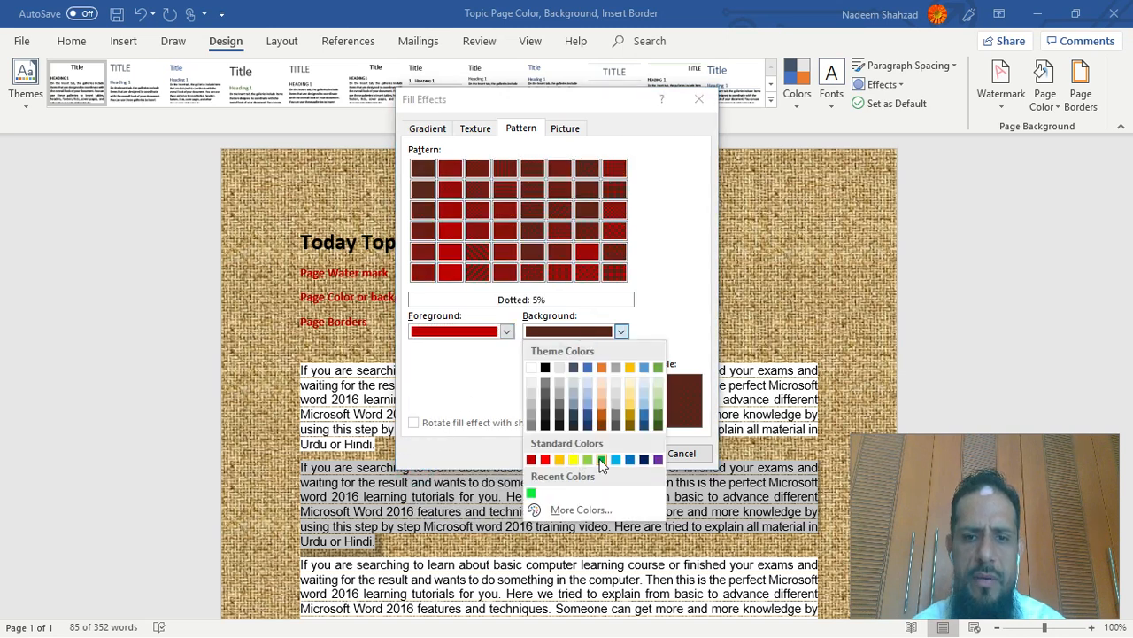
left_click(601, 461)
left_click(532, 189)
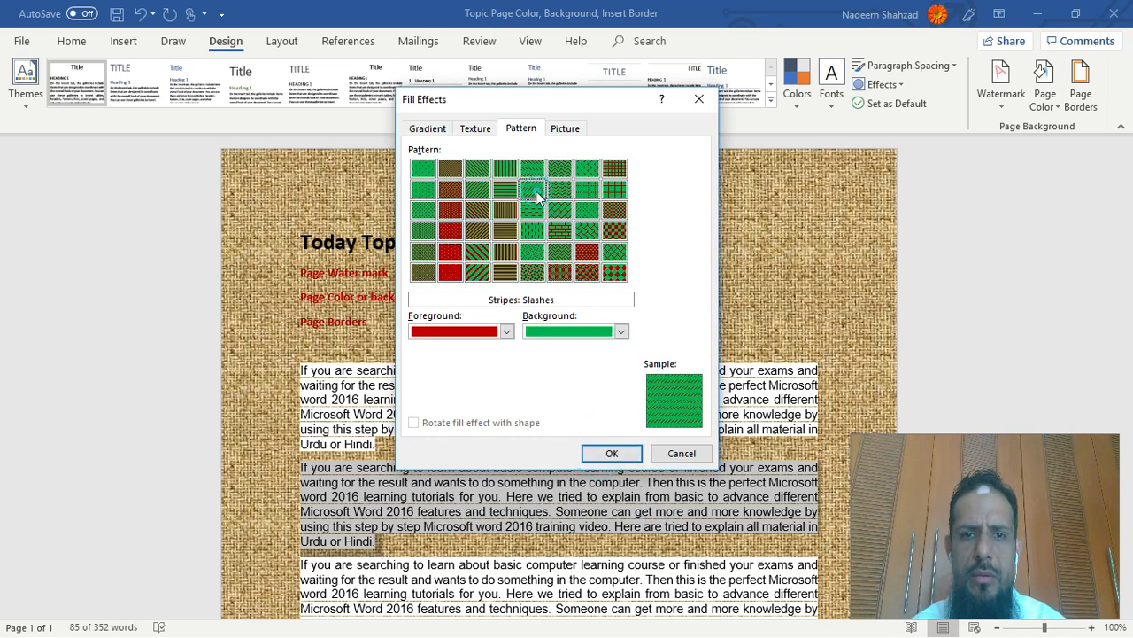
left_click(613, 454)
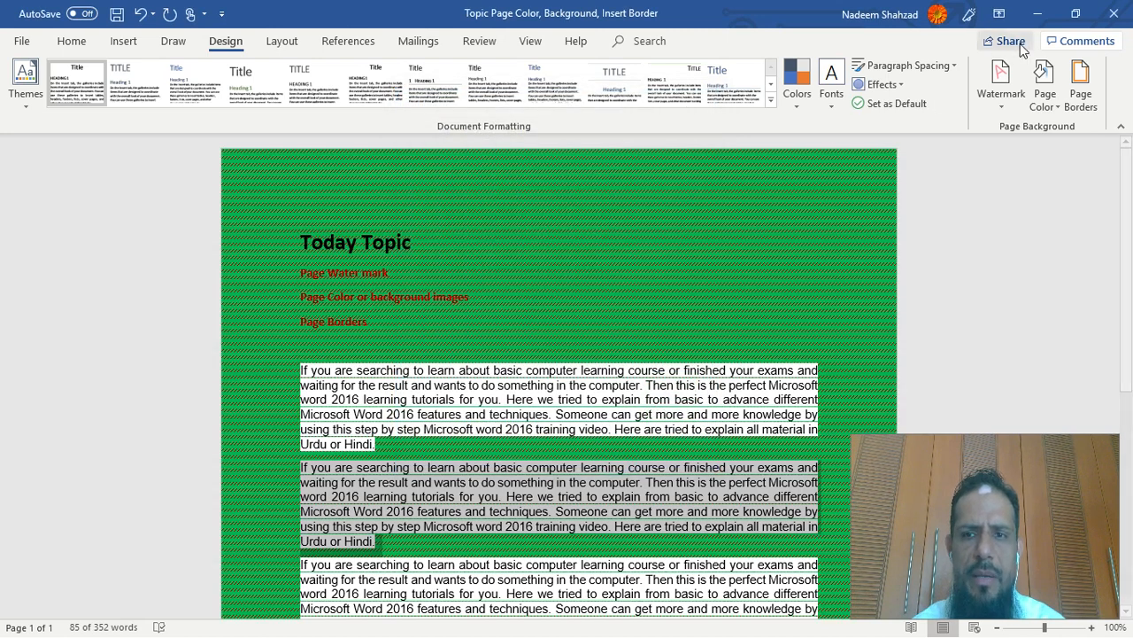
- Apply the picture file AFZ_LOGO_SMALL from the Video-11 folder as the page background and review it down the page
left_click(1045, 89)
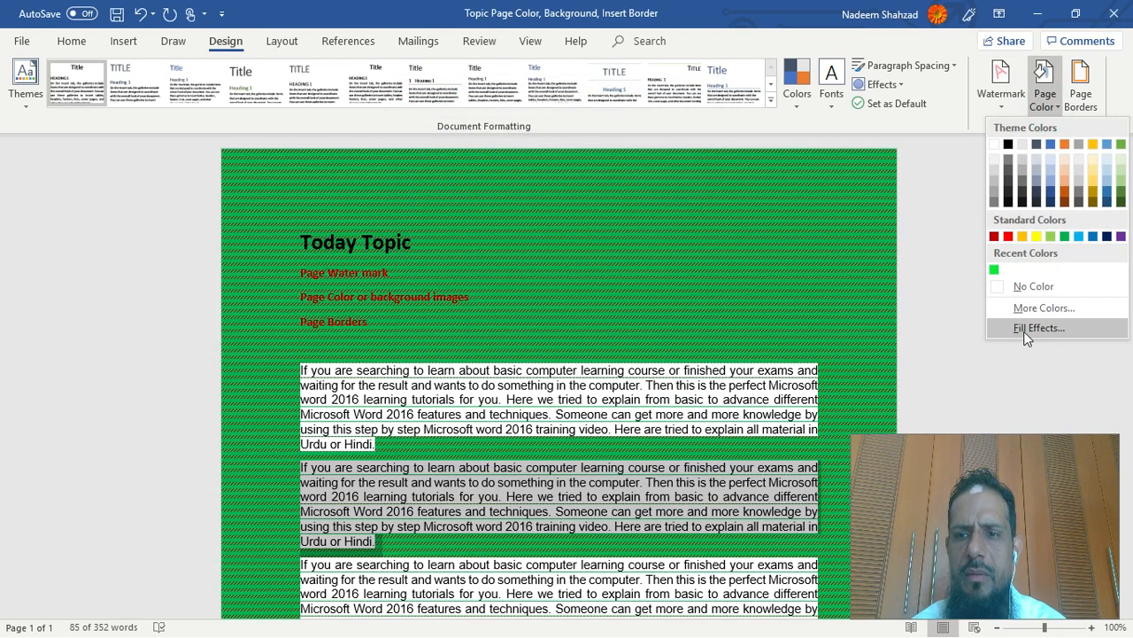
left_click(1037, 327)
left_click(564, 130)
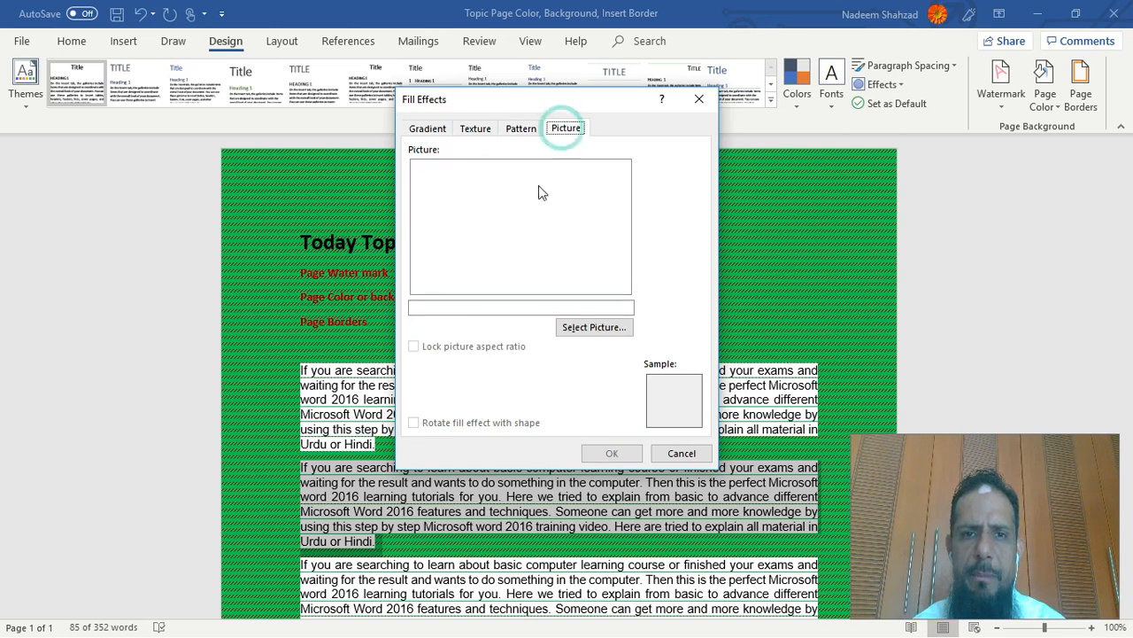
left_click(586, 326)
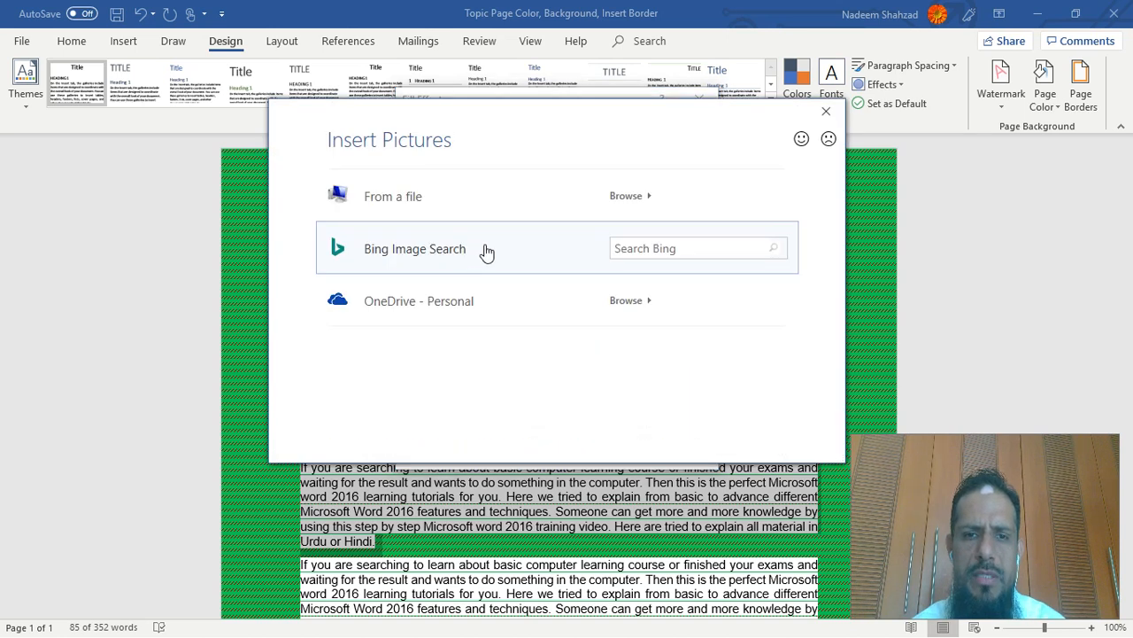
left_click(411, 217)
left_click(556, 230)
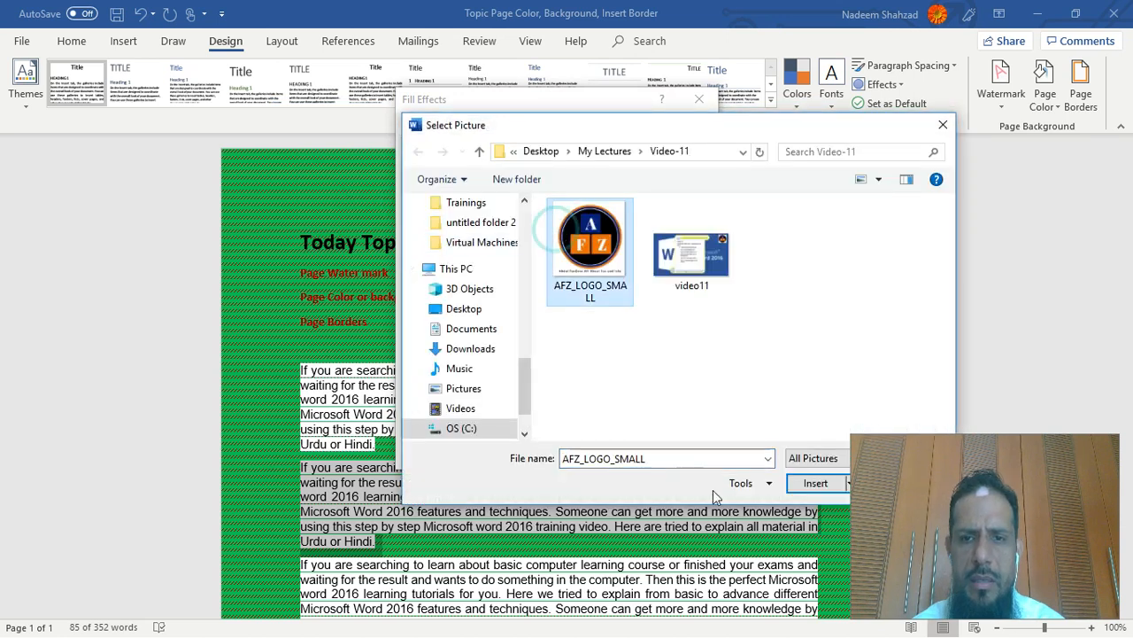
left_click(815, 482)
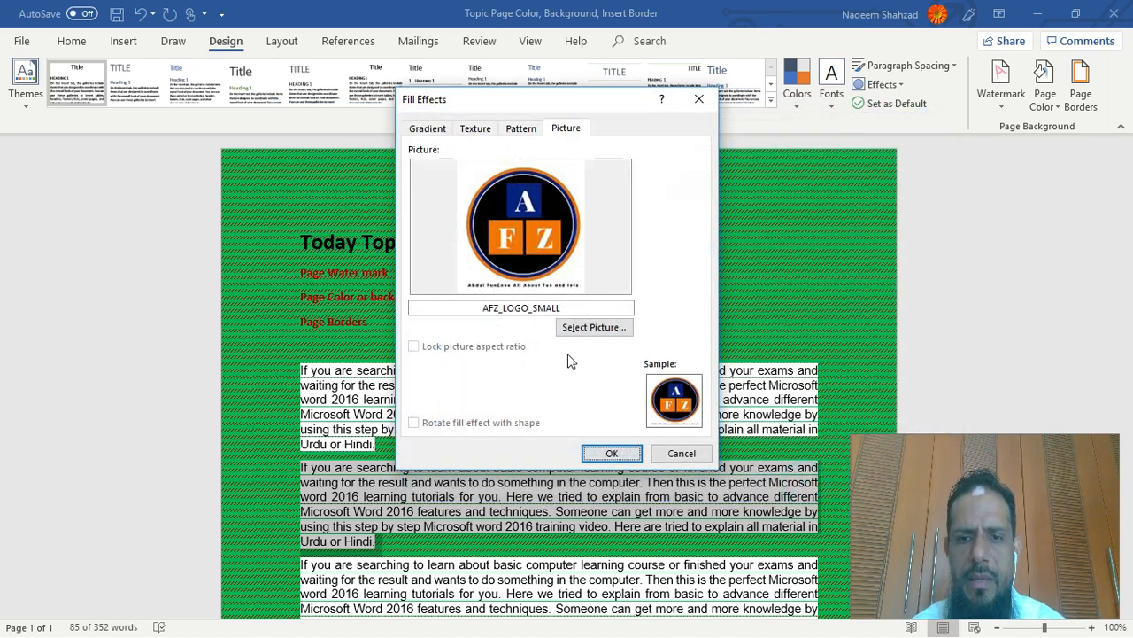
left_click(612, 453)
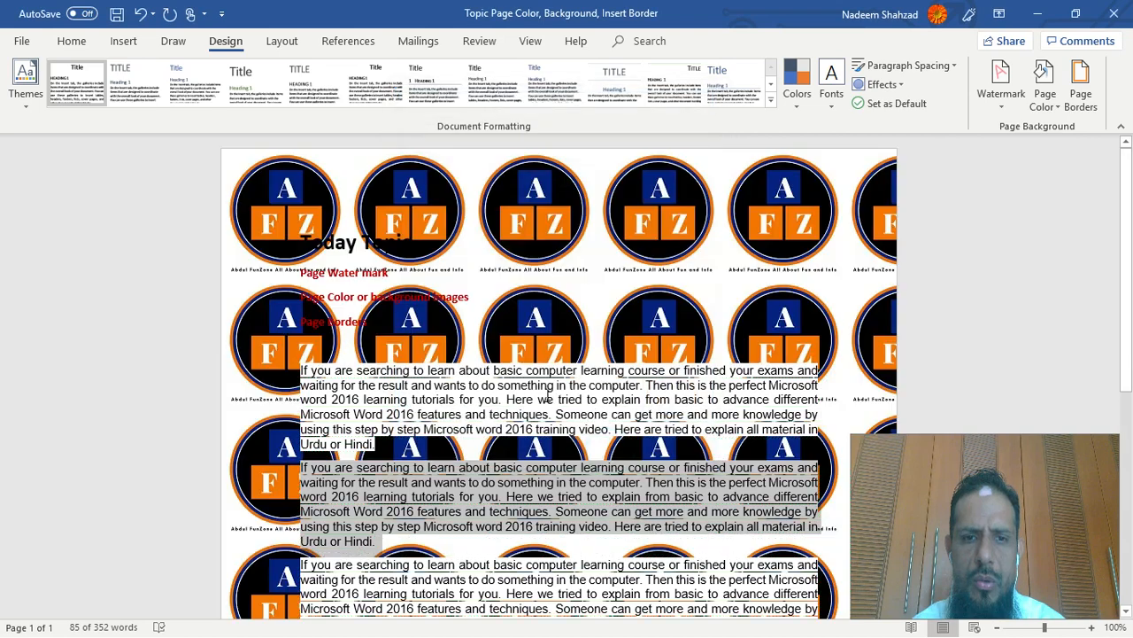
scroll(655, 387, "down", 10)
scroll(664, 403, "up", 10)
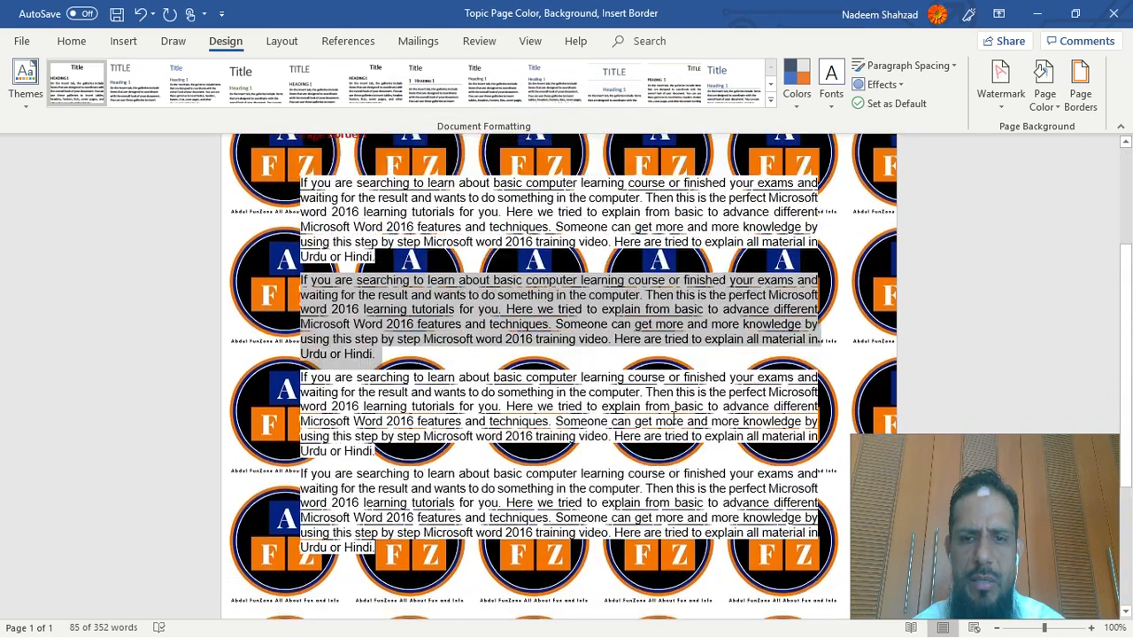
- Remove the page background with No Color, check the page, and deselect the highlighted paragraph
left_click(1053, 108)
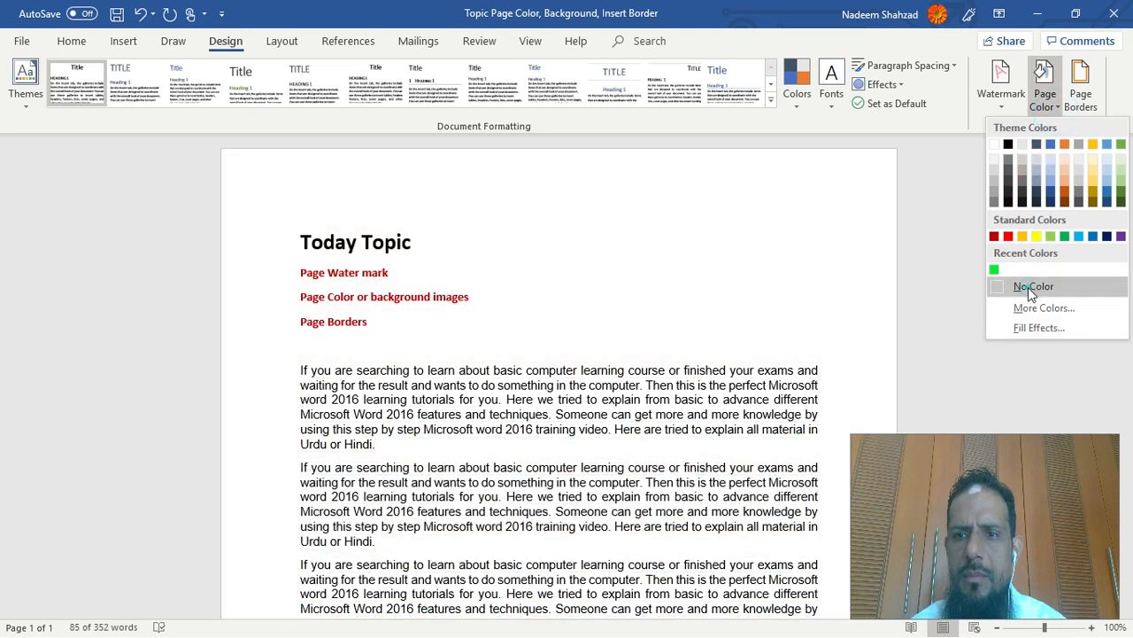
left_click(1030, 285)
scroll(717, 336, "down", 8)
scroll(715, 342, "up", 8)
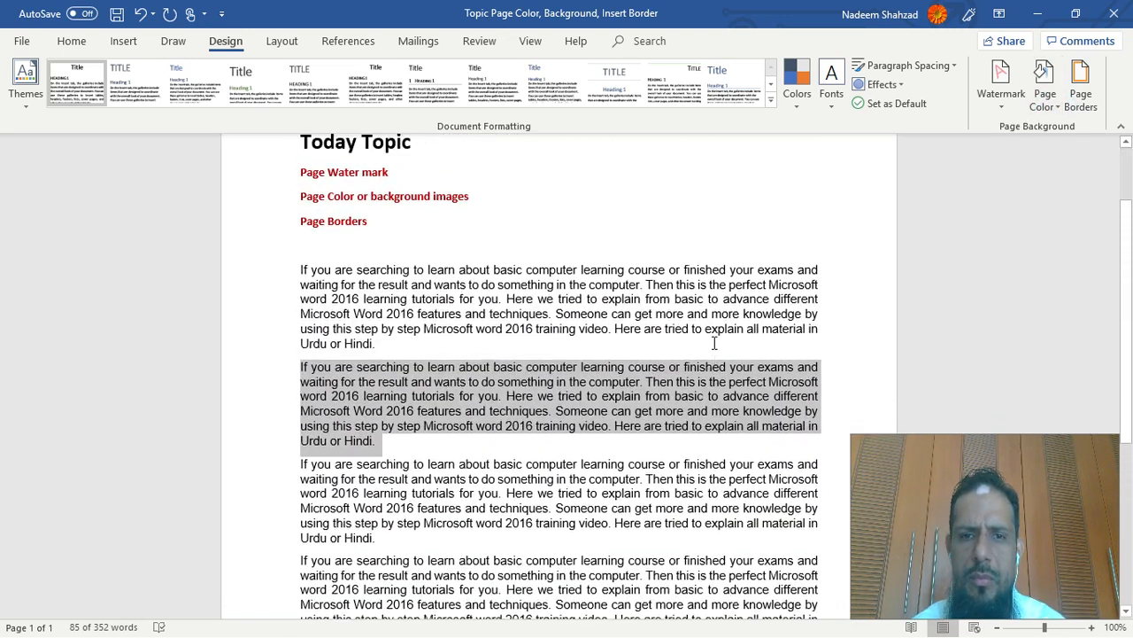
left_click(711, 310)
- Set up a Box page border for the whole document with the 3 pt triple-line style
left_click(1094, 110)
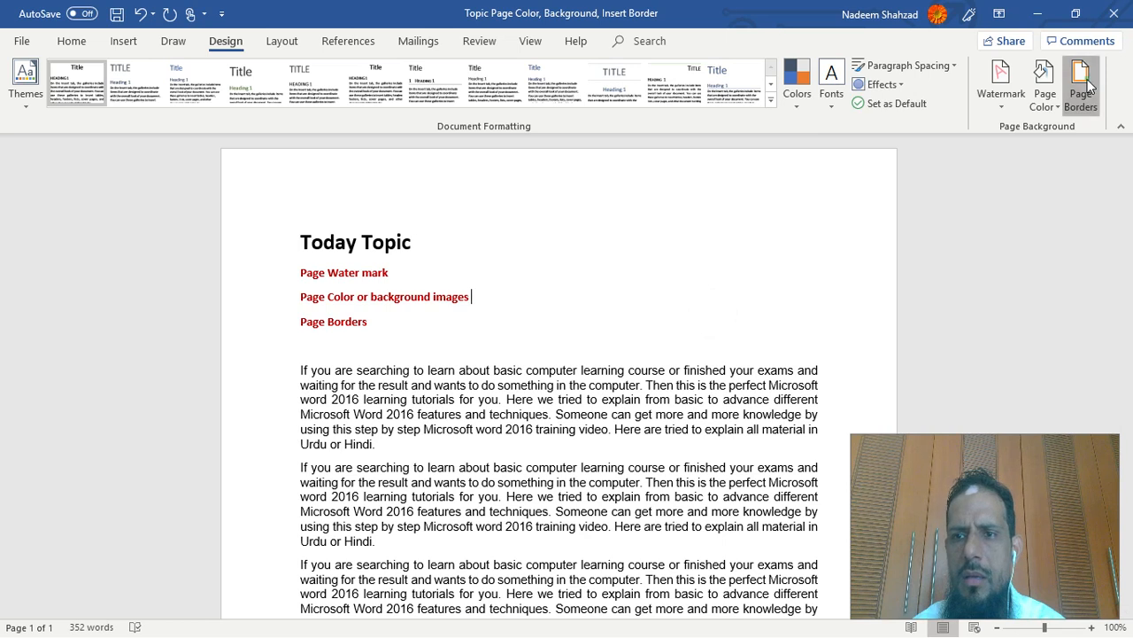
mouse_move(633, 163)
left_mouse_down()
mouse_move(594, 174)
mouse_move(580, 141)
mouse_move(693, 153)
mouse_move(703, 81)
mouse_move(523, 62)
left_mouse_up()
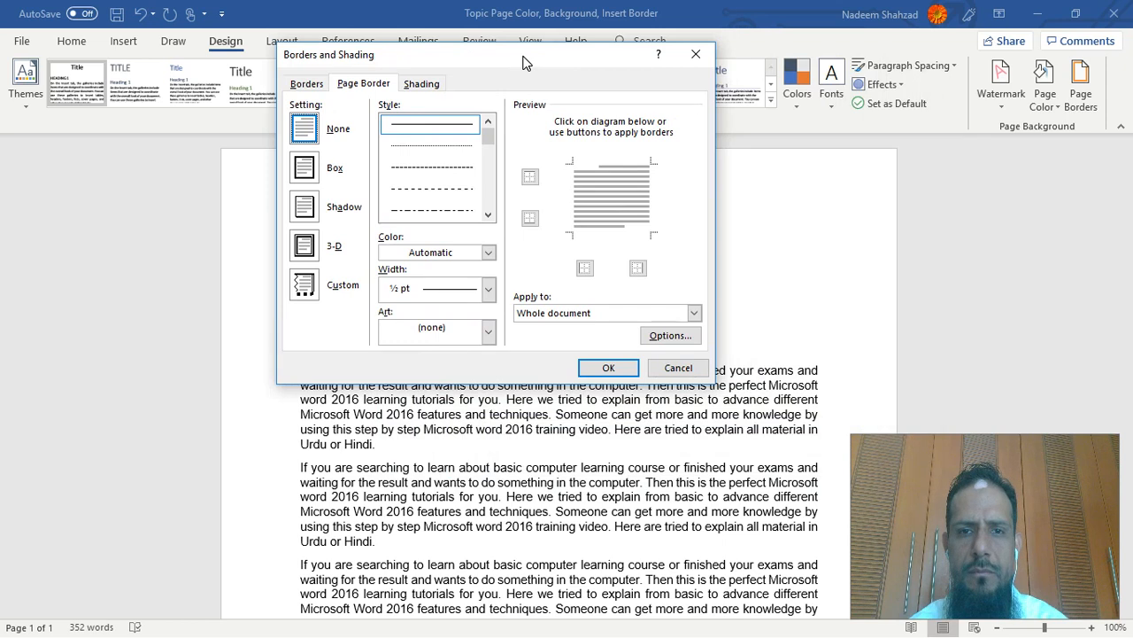
left_click(307, 173)
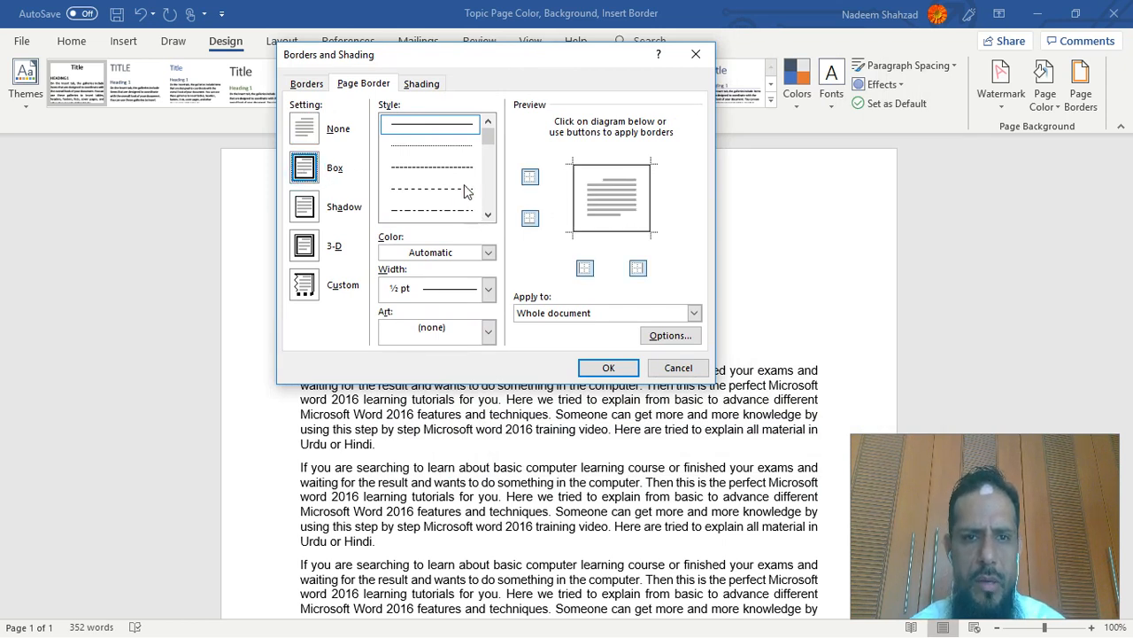
left_click_drag(488, 135, 487, 169)
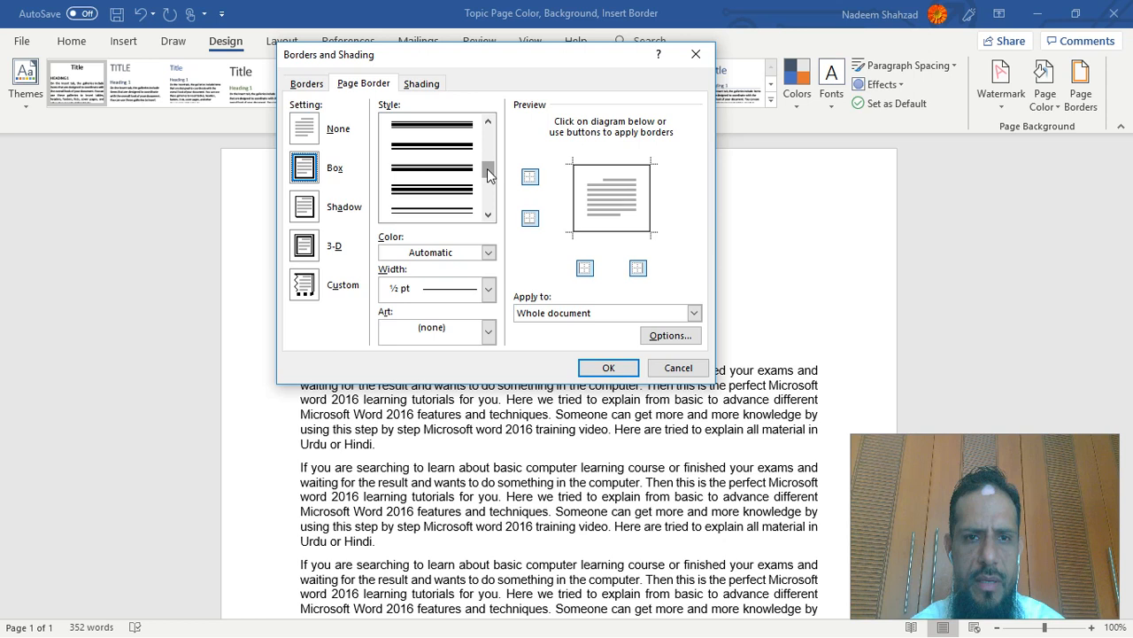
left_click(436, 190)
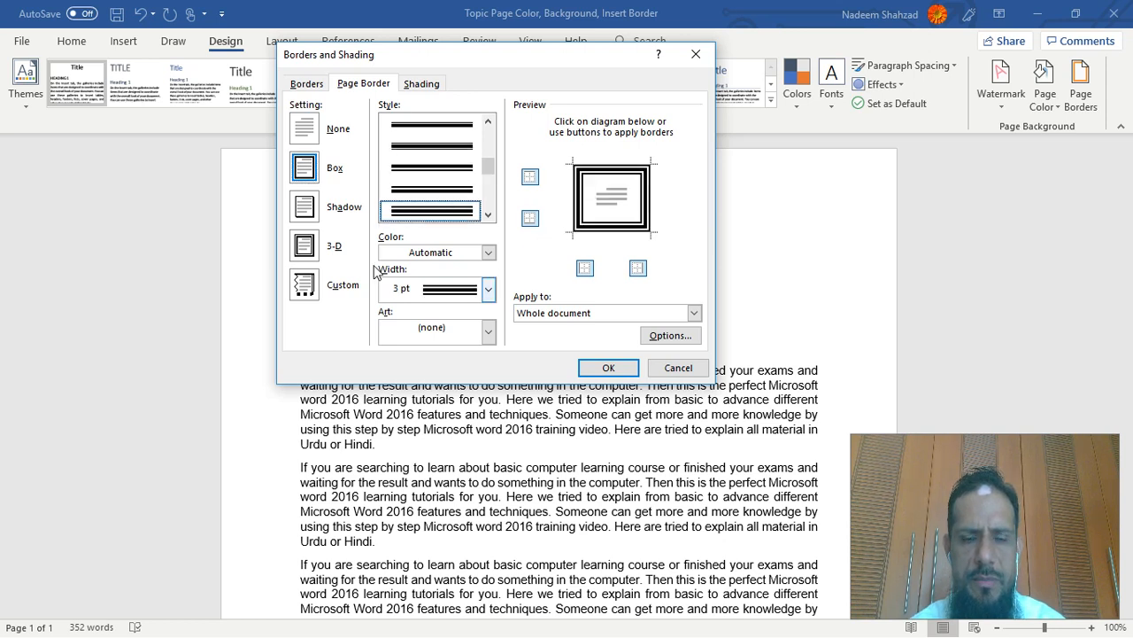
- Try the Shadow setting, change the page border to 3-D, and choose the 3 pt triple-line style after trying another line style
left_click(304, 215)
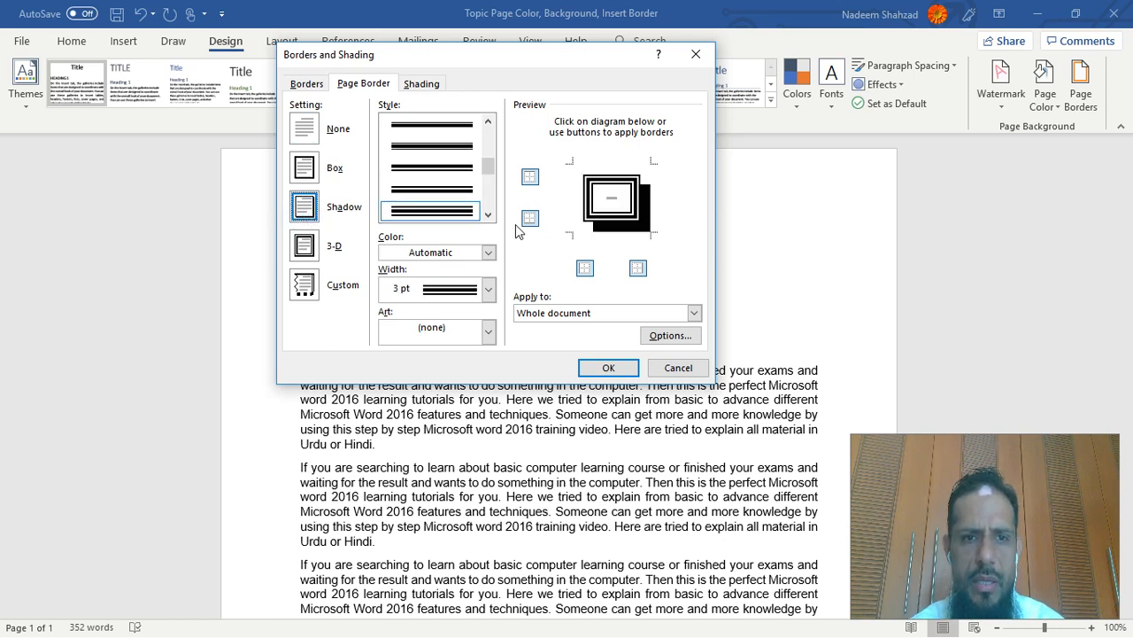
left_click(306, 248)
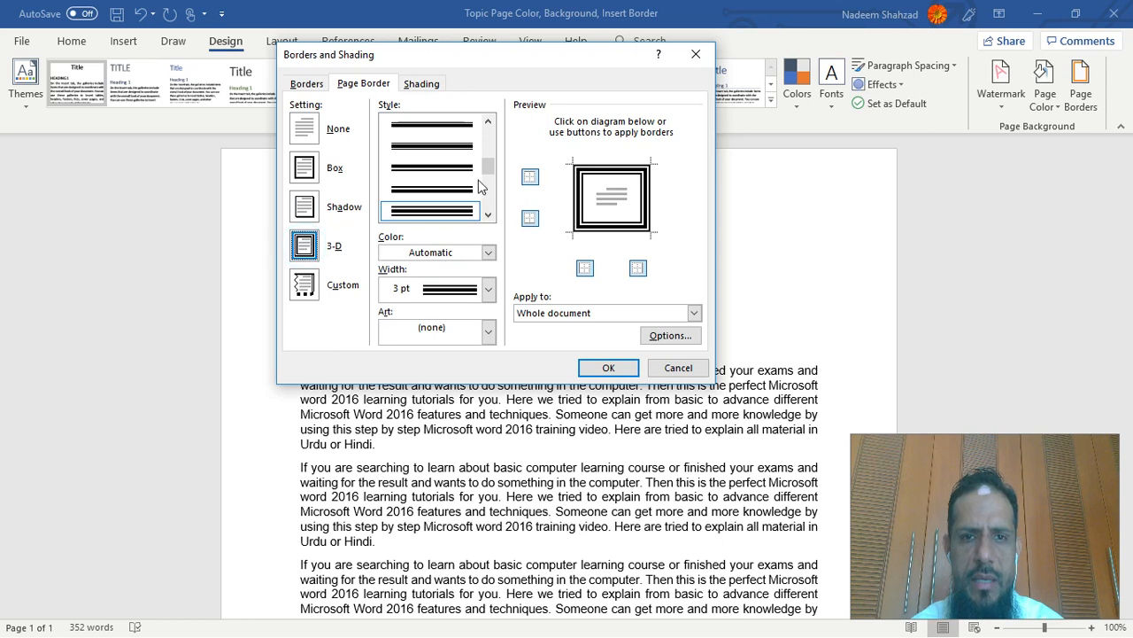
left_click(444, 174)
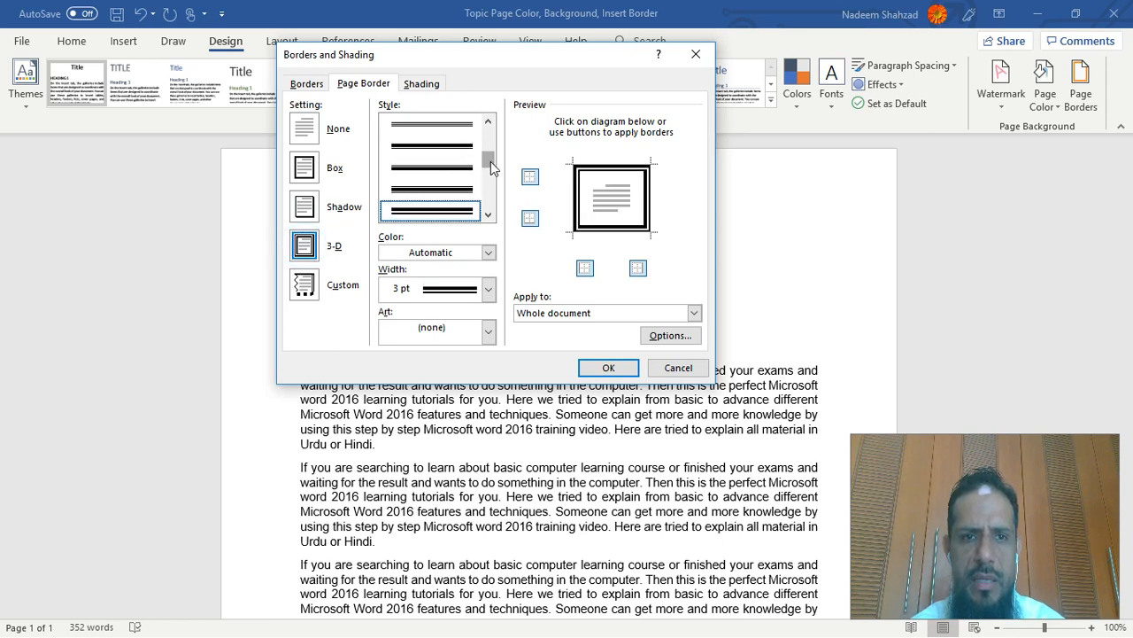
scroll(490, 162, "down", 1)
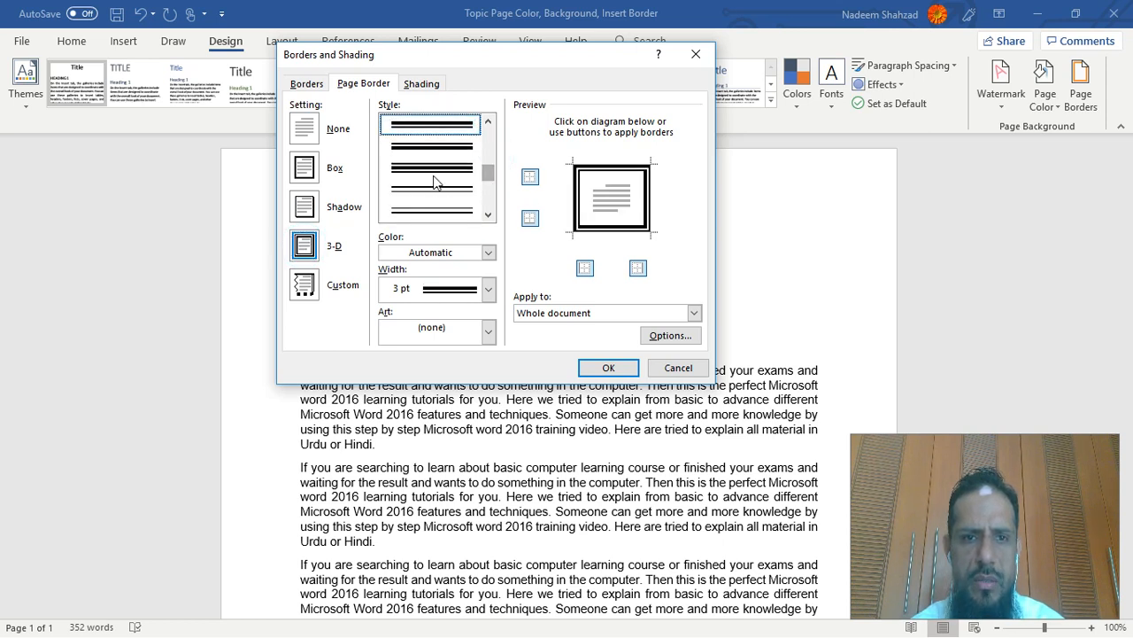
left_click(431, 167)
- Color the page border standard red and set its width to ½ pt, keeping the art option at (none)
left_click(487, 253)
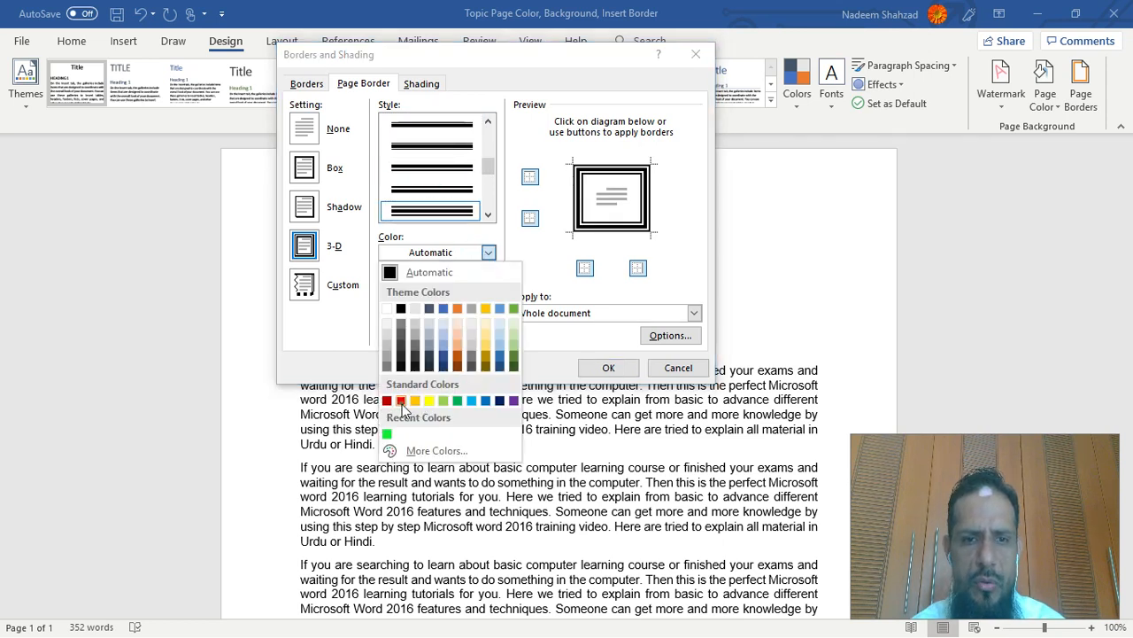
left_click(401, 402)
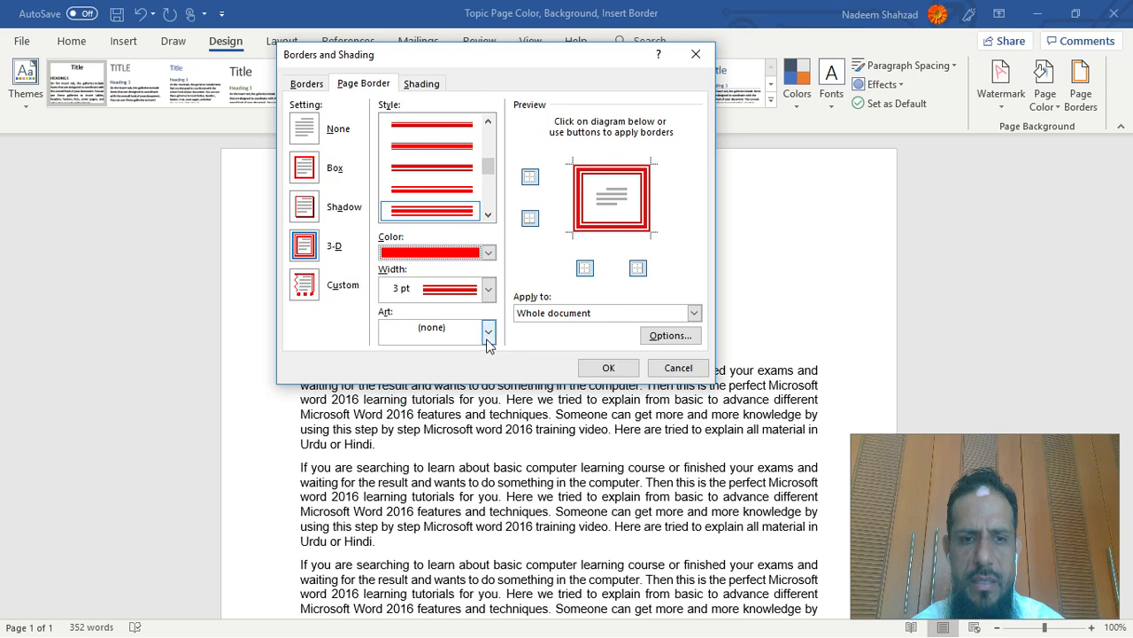
left_click(488, 289)
left_click(443, 329)
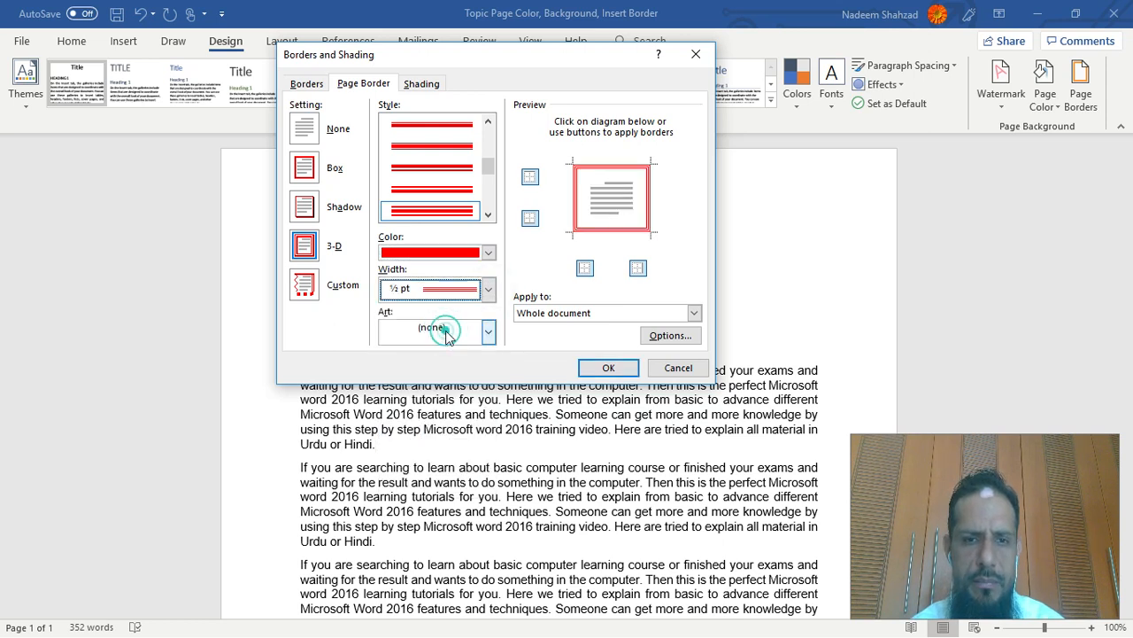
left_click(488, 333)
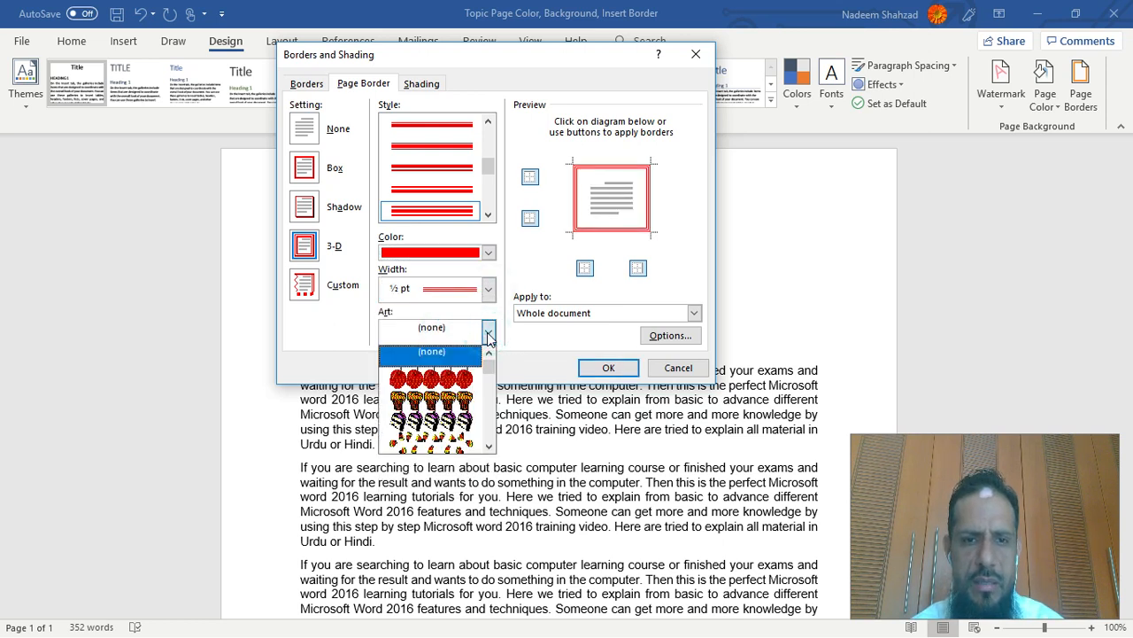
left_click(488, 333)
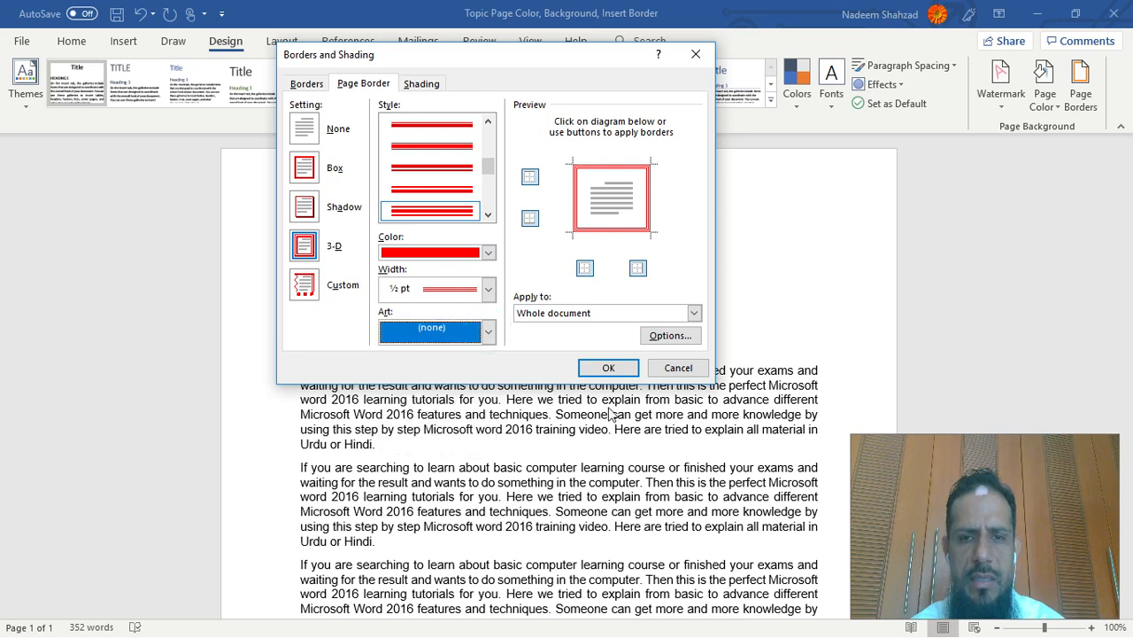
- Apply the red ½ pt page border to the whole document and review it down the page
left_click(608, 367)
scroll(560, 359, "down", 10)
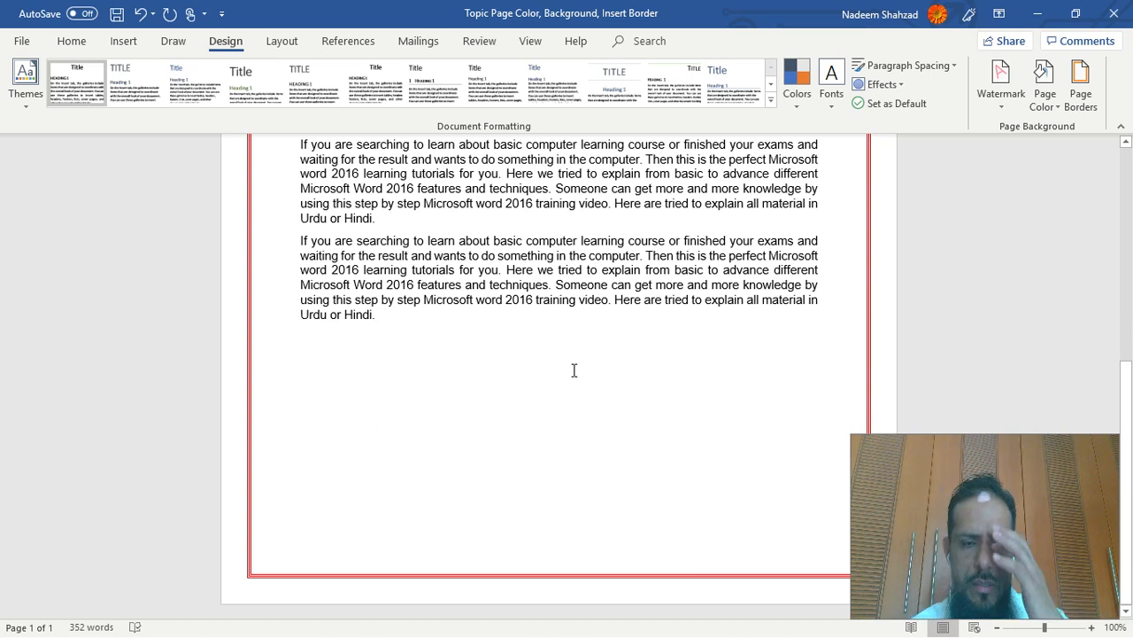
scroll(571, 373, "up", 5)
scroll(574, 367, "up", 8)
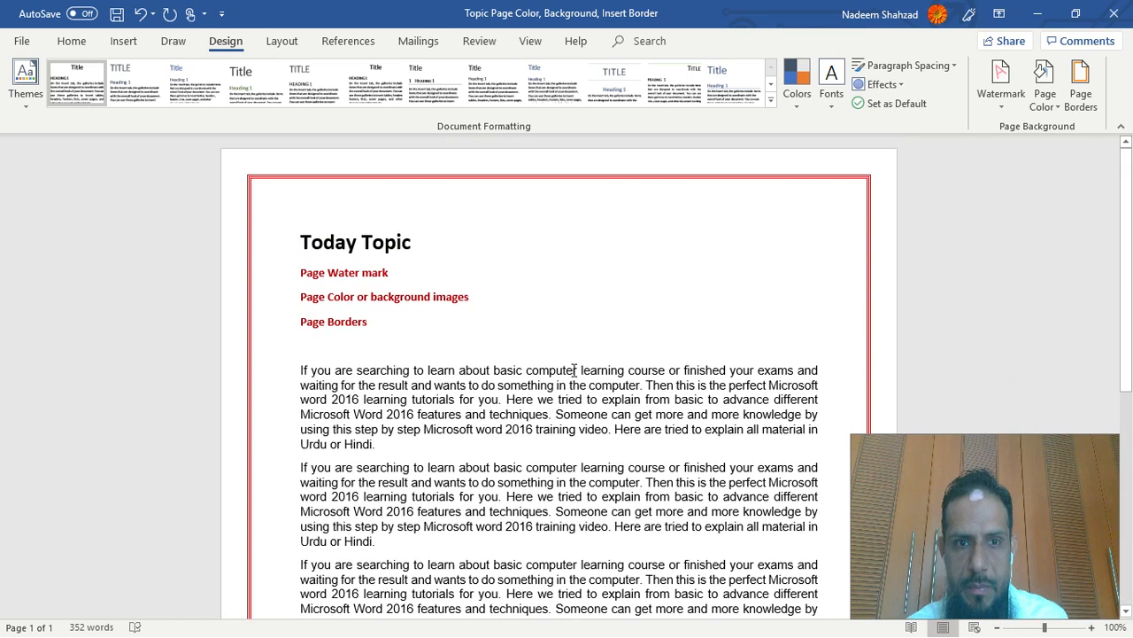
- Replace the red line page border with the red flower art border and review it around the page
left_click(1081, 85)
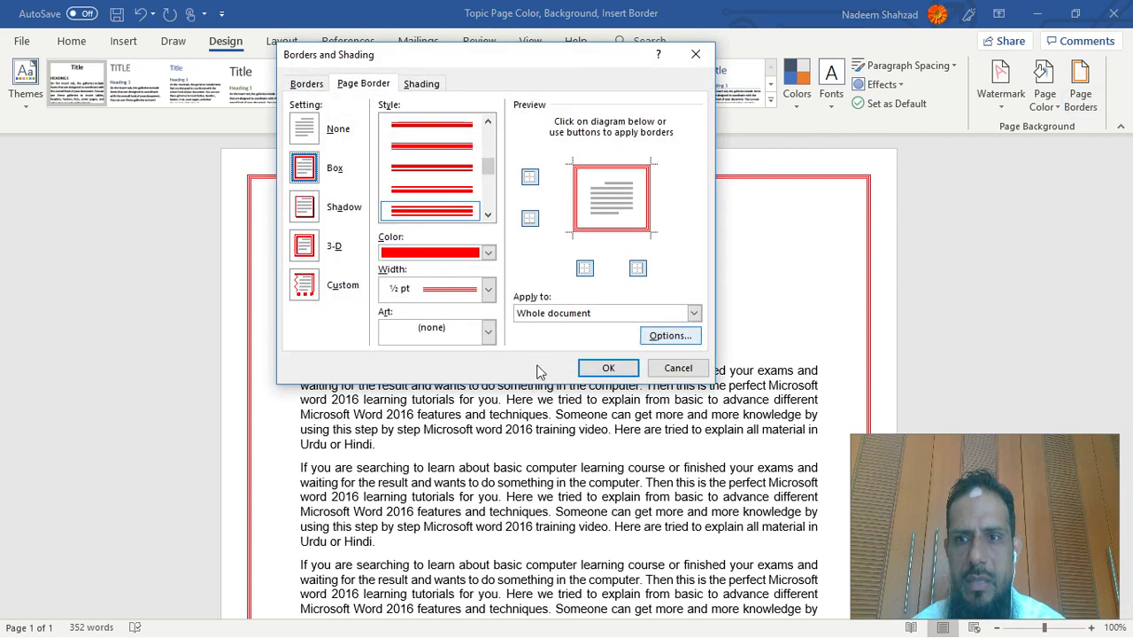
left_click(487, 333)
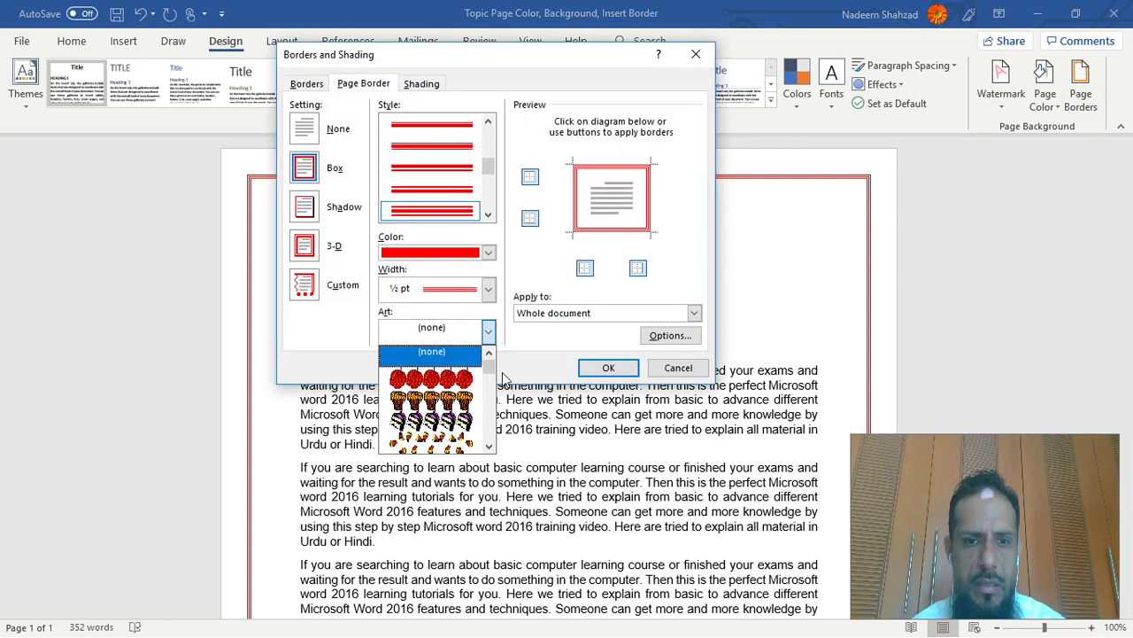
left_click(488, 376)
mouse_move(488, 376)
left_mouse_down()
mouse_move(488, 362)
mouse_move(490, 443)
mouse_move(491, 389)
left_mouse_up()
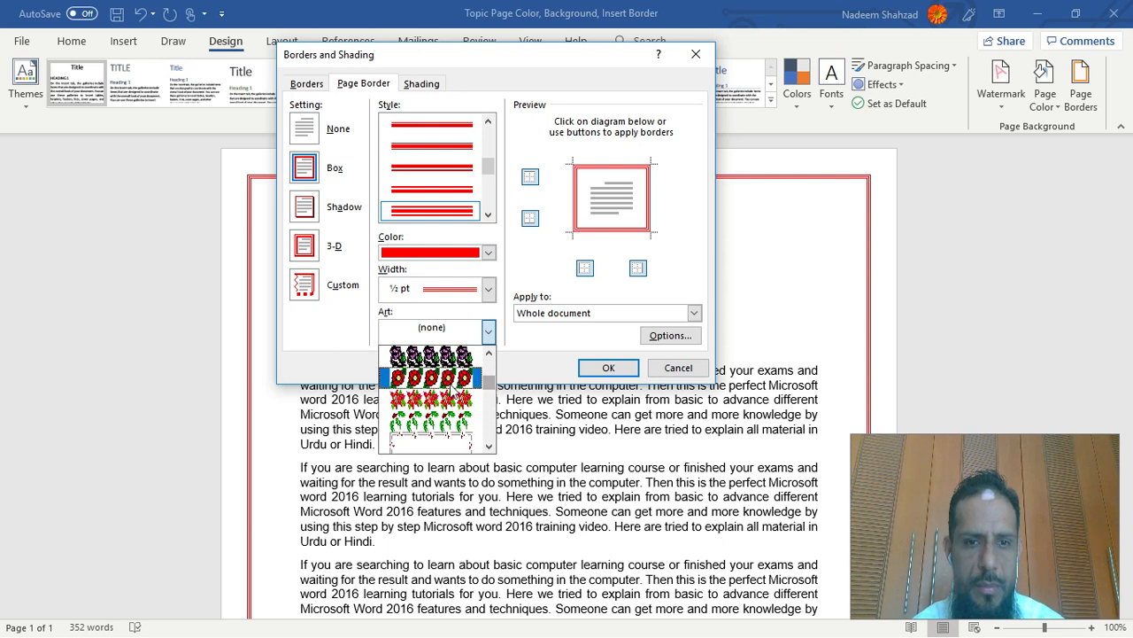
left_click(443, 379)
left_click(609, 368)
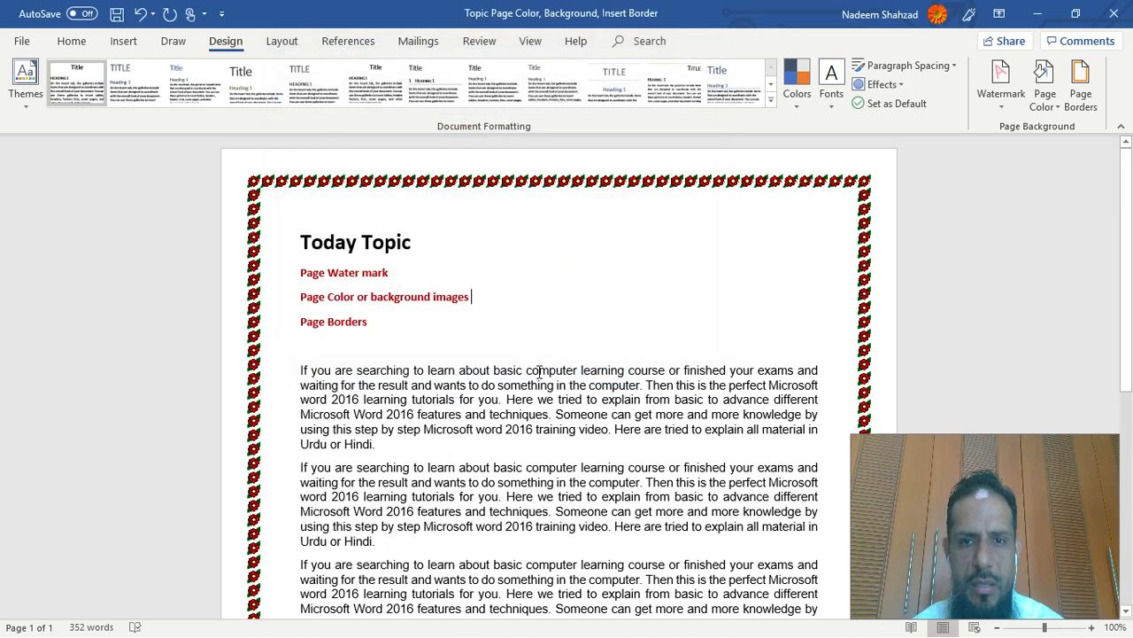
scroll(549, 400, "down", 8)
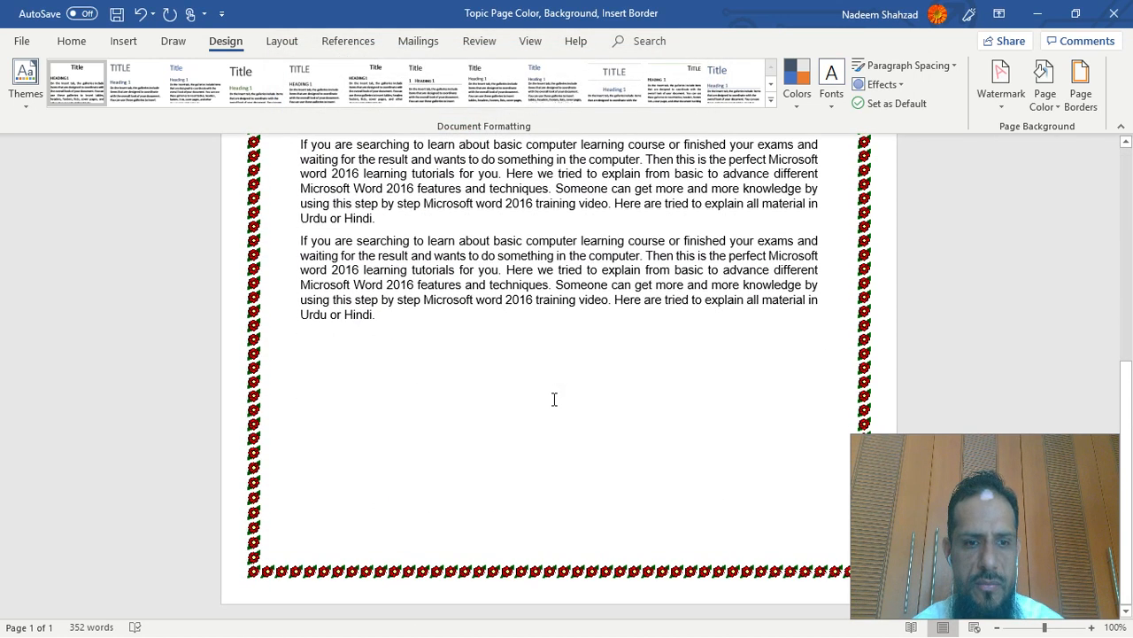
scroll(554, 401, "up", 4)
scroll(554, 401, "up", 4)
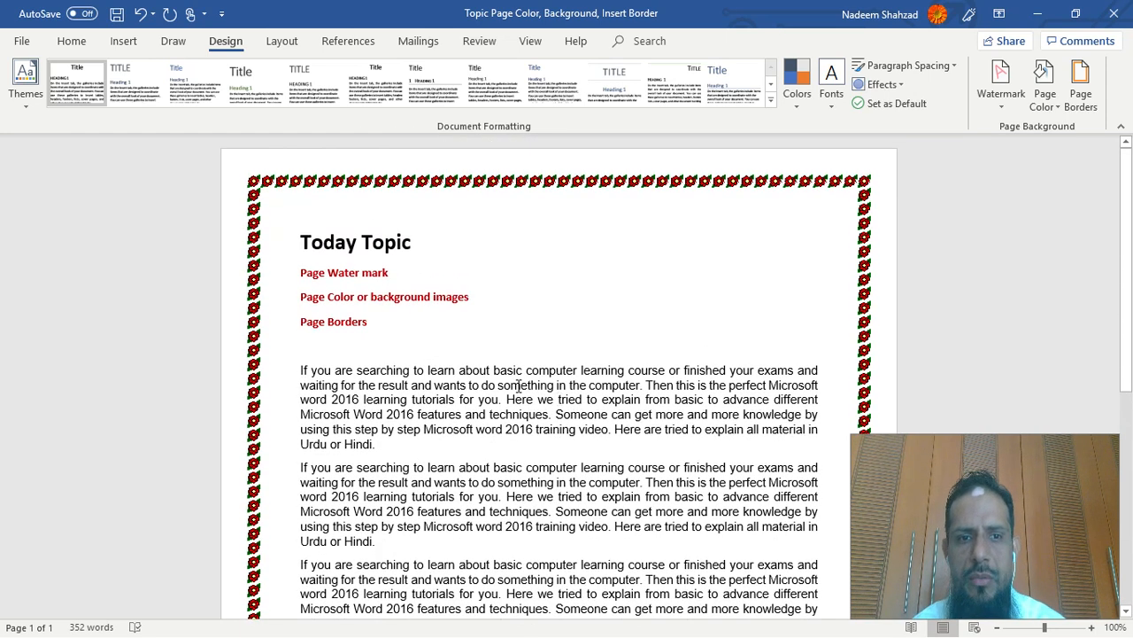
- Browse the built-in watermarks and add the CONFIDENTIAL 1 watermark to the page
left_click(1009, 111)
scroll(865, 390, "down", 5)
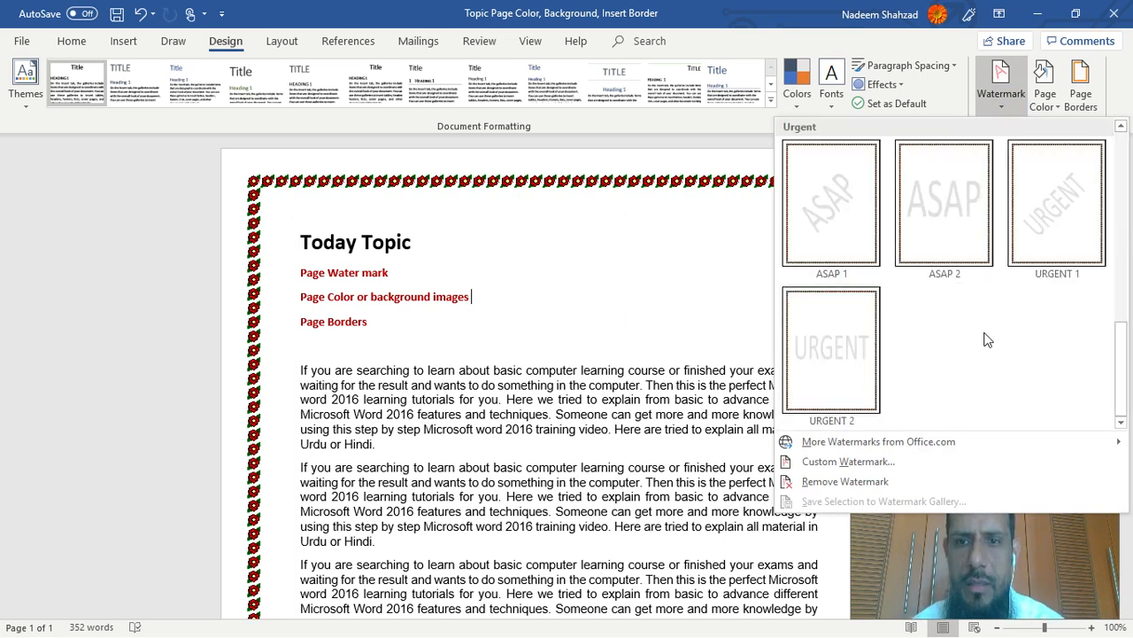
scroll(1006, 295, "up", 5)
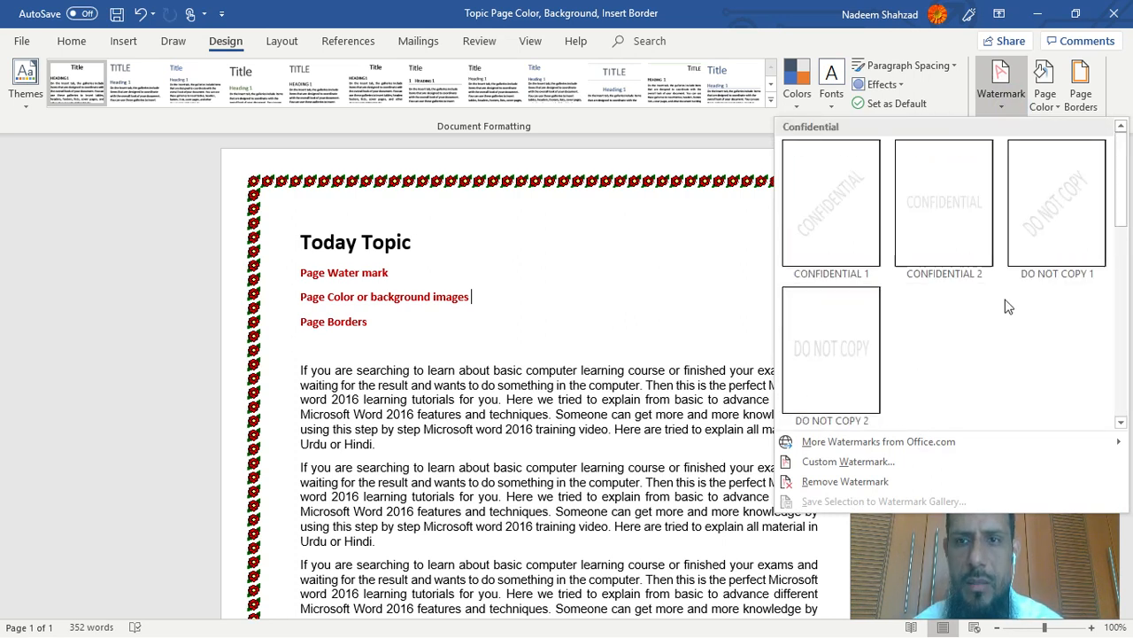
scroll(1008, 307, "down", 5)
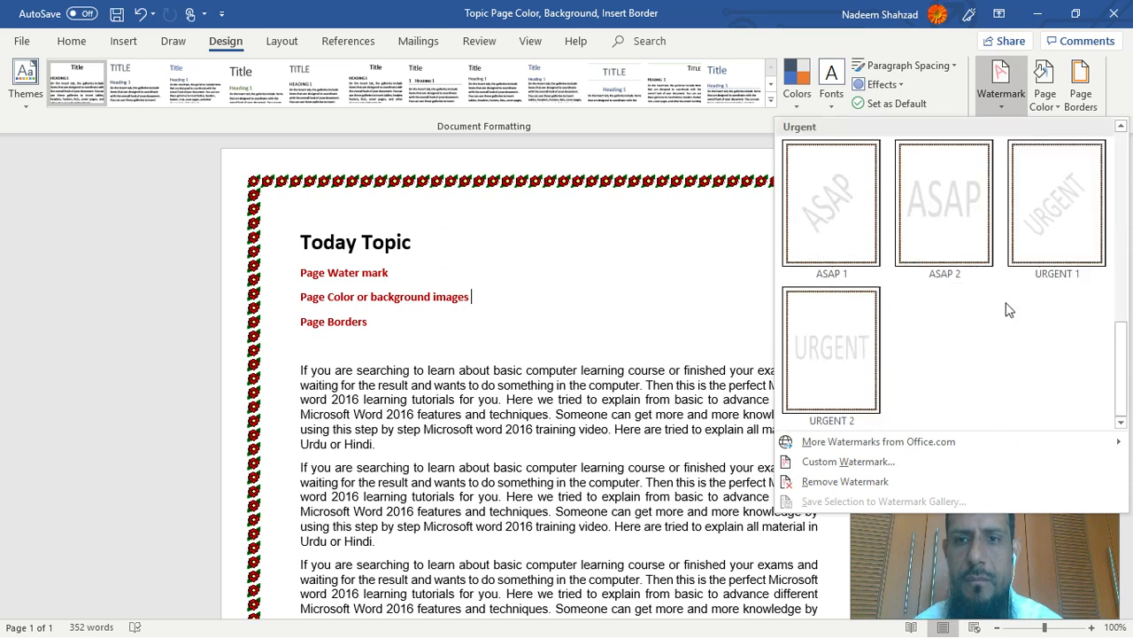
scroll(1007, 309, "up", 5)
left_click(833, 230)
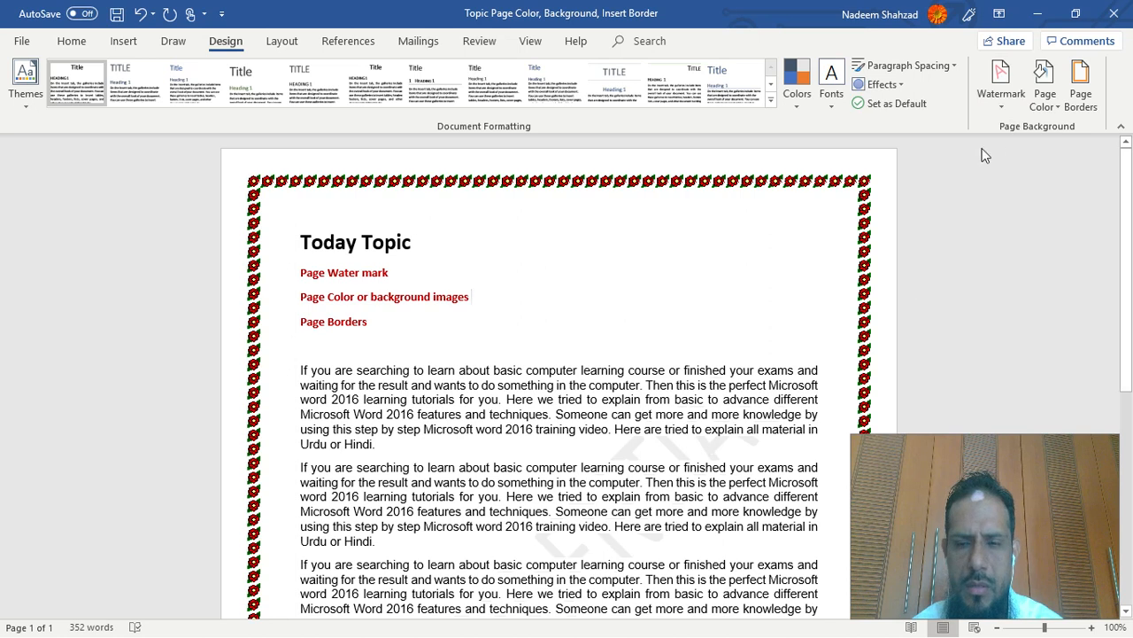
- Fill the page background with the Early Sunset preset gradient using the Vertical shading style
left_click(1043, 108)
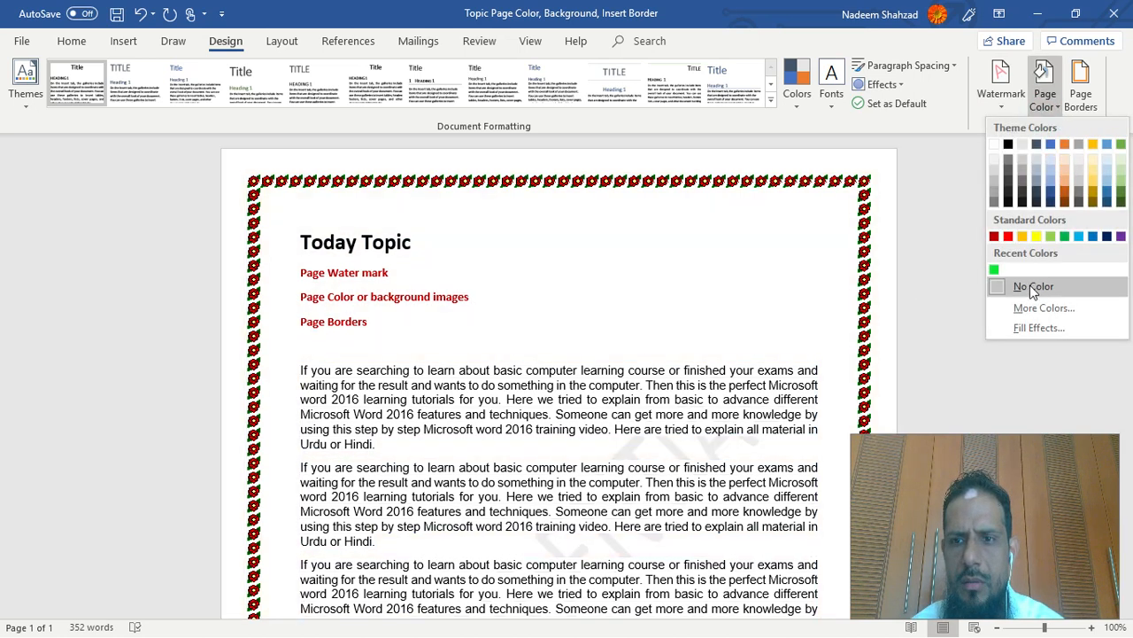
left_click(1034, 326)
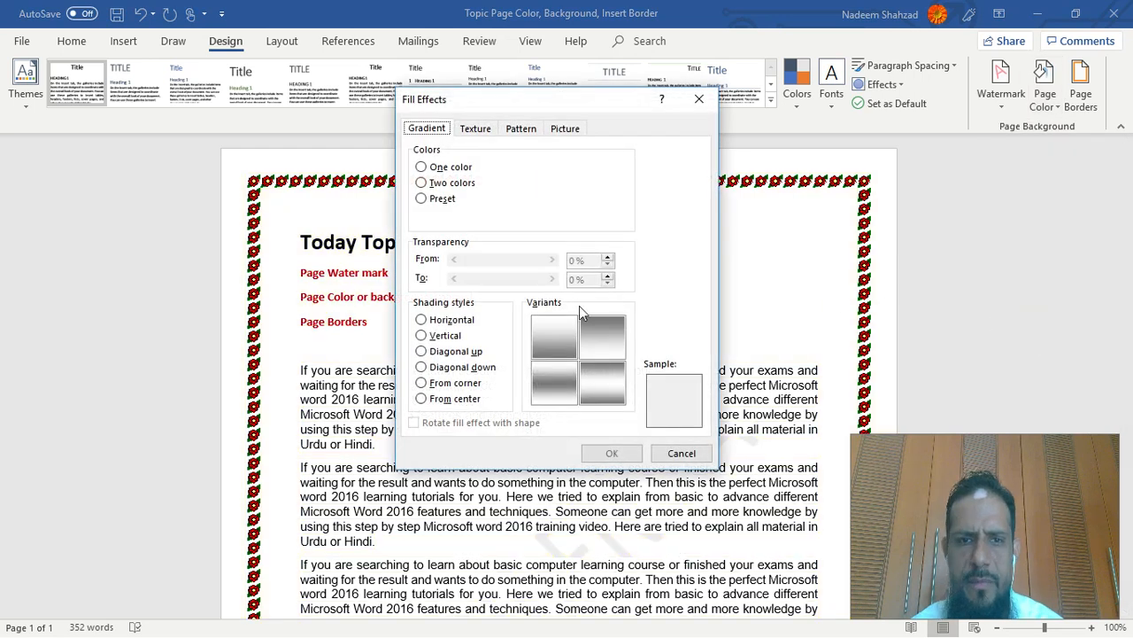
left_click(453, 182)
left_click(436, 199)
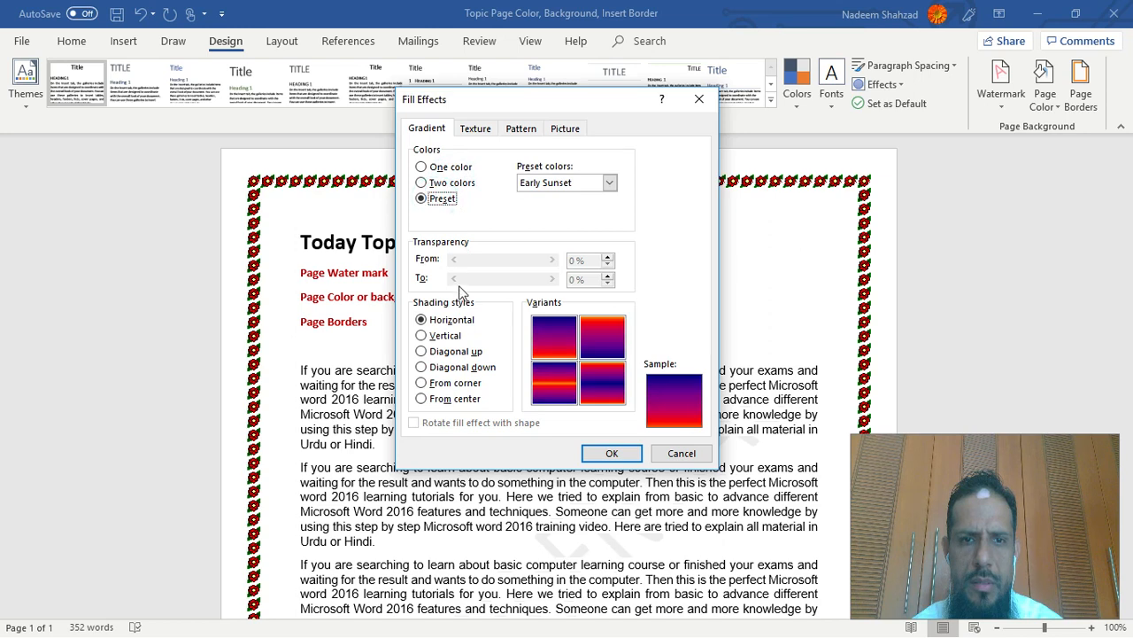
left_click(448, 337)
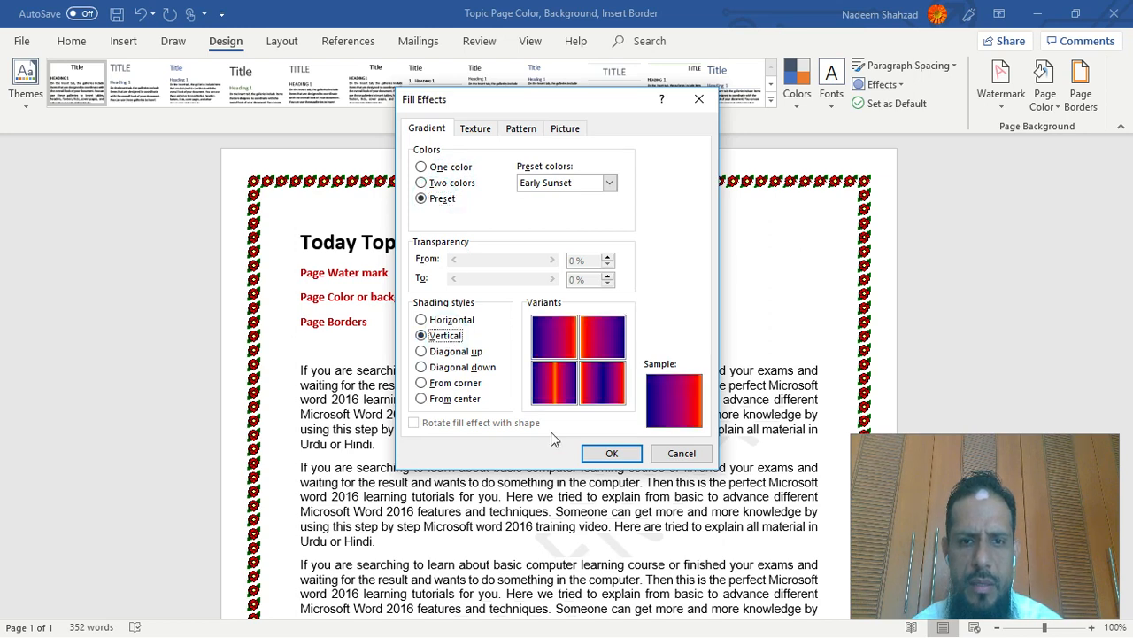
left_click(594, 453)
- Examine how the gradient background, diagonal watermark and flower border look together along the whole page
scroll(753, 375, "down", 10)
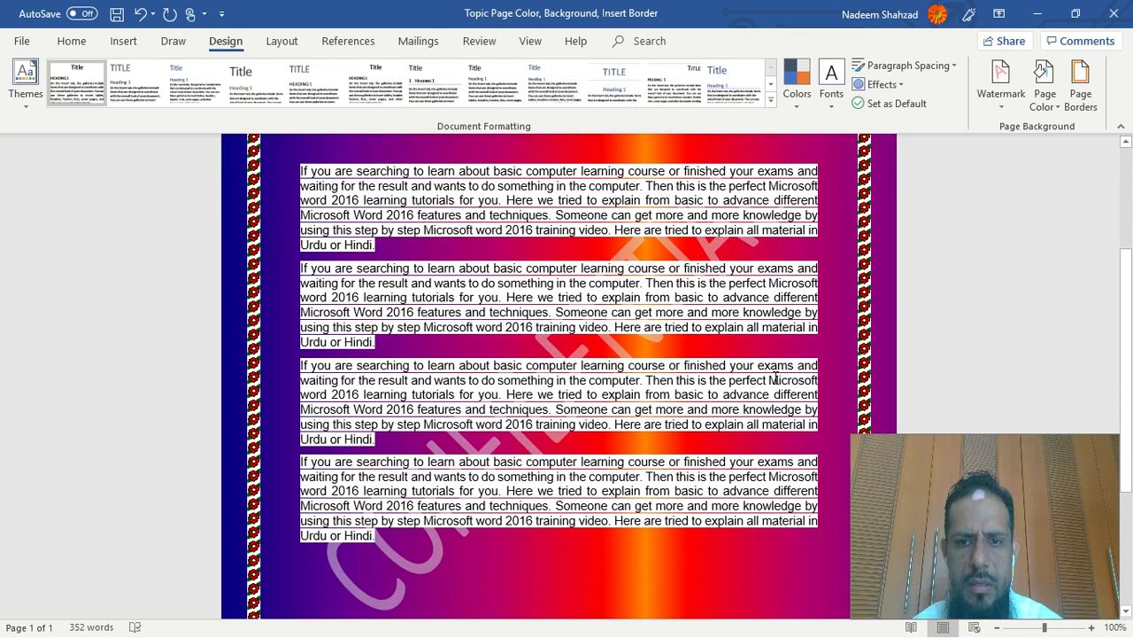
scroll(777, 378, "up", 3)
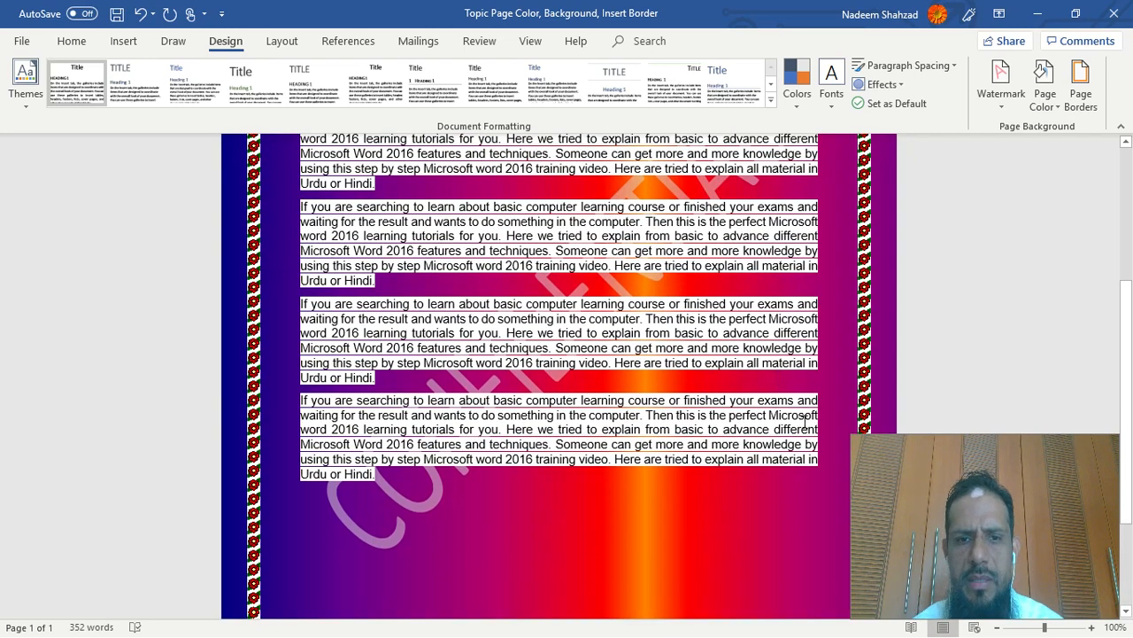
scroll(803, 422, "up", 5)
scroll(803, 425, "down", 4)
scroll(802, 431, "up", 5)
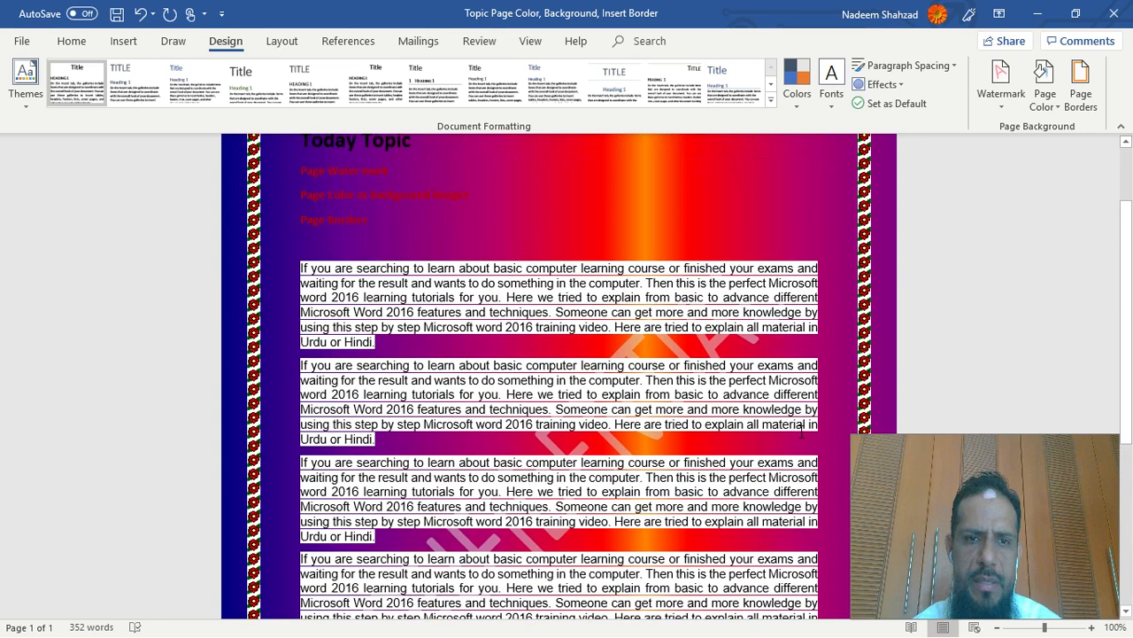
scroll(803, 431, "up", 2)
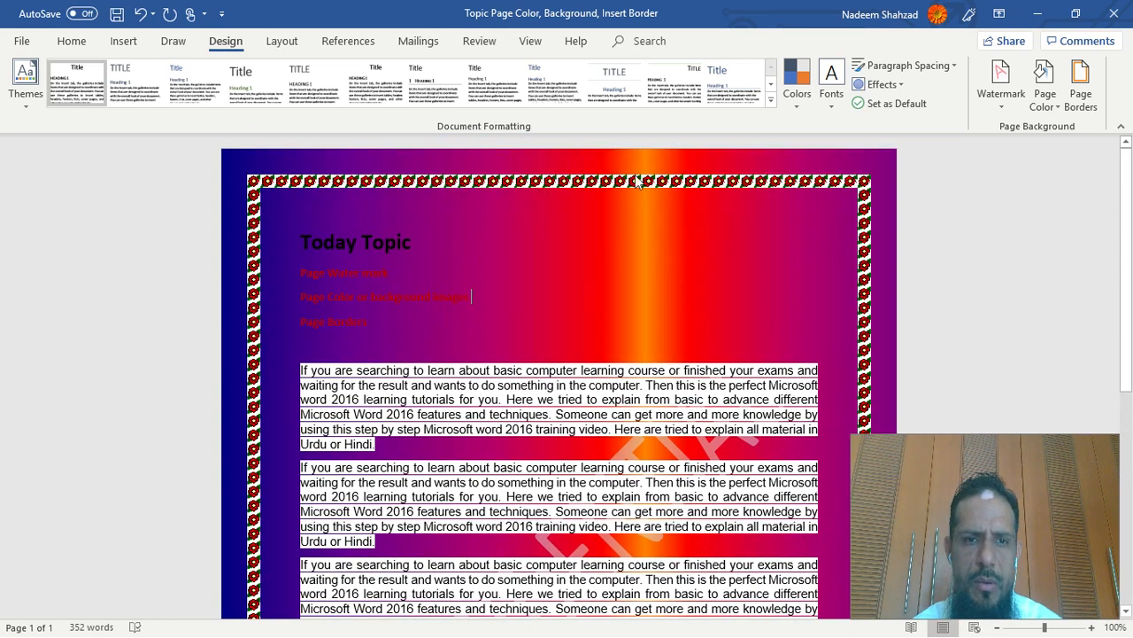
scroll(833, 286, "down", 4)
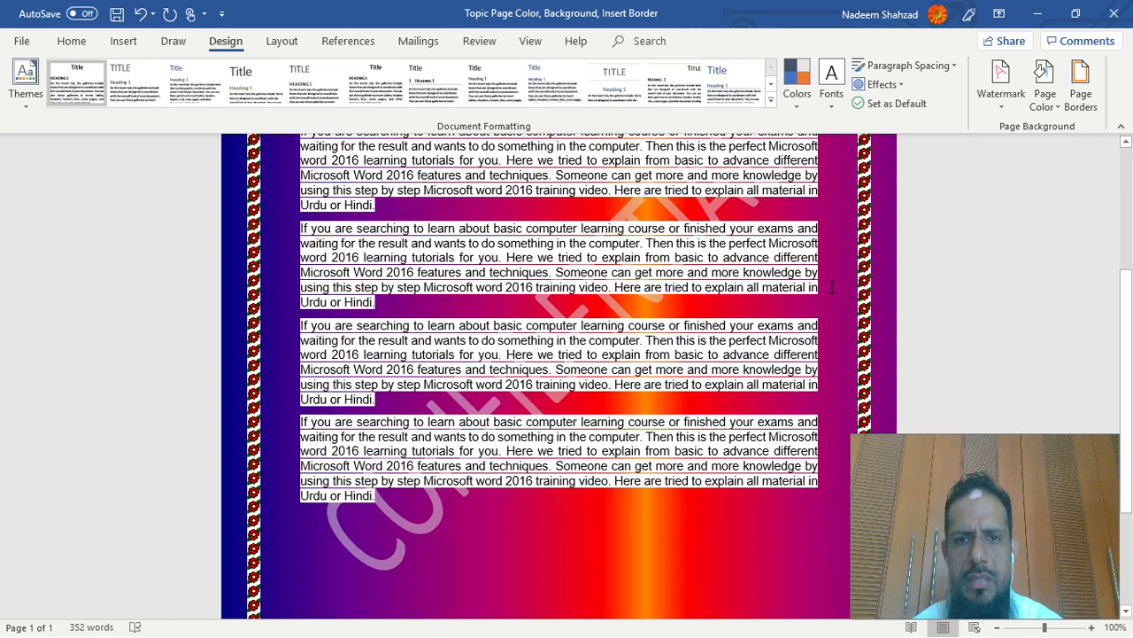
scroll(833, 301, "down", 2)
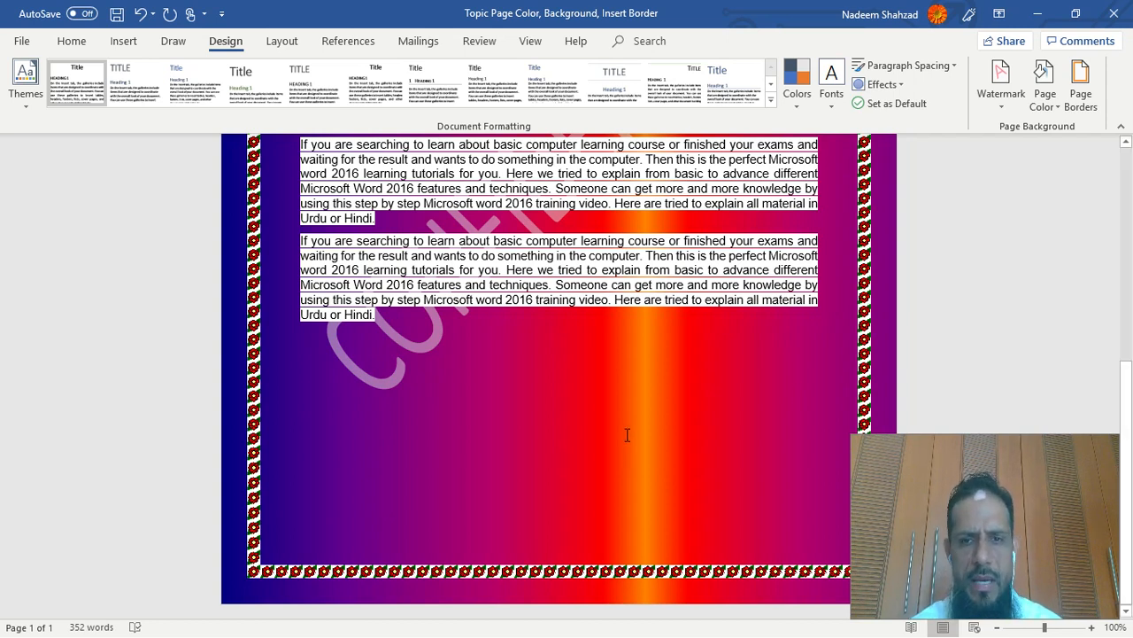
scroll(627, 434, "up", 3)
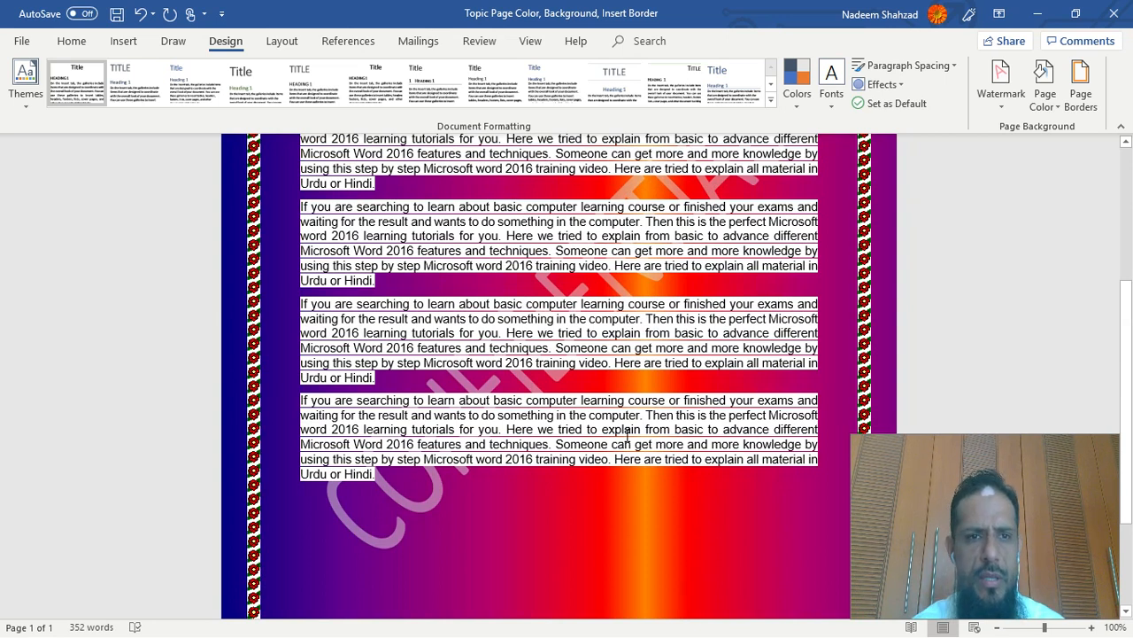
scroll(627, 434, "up", 3)
scroll(629, 435, "up", 2)
scroll(628, 434, "down", 5)
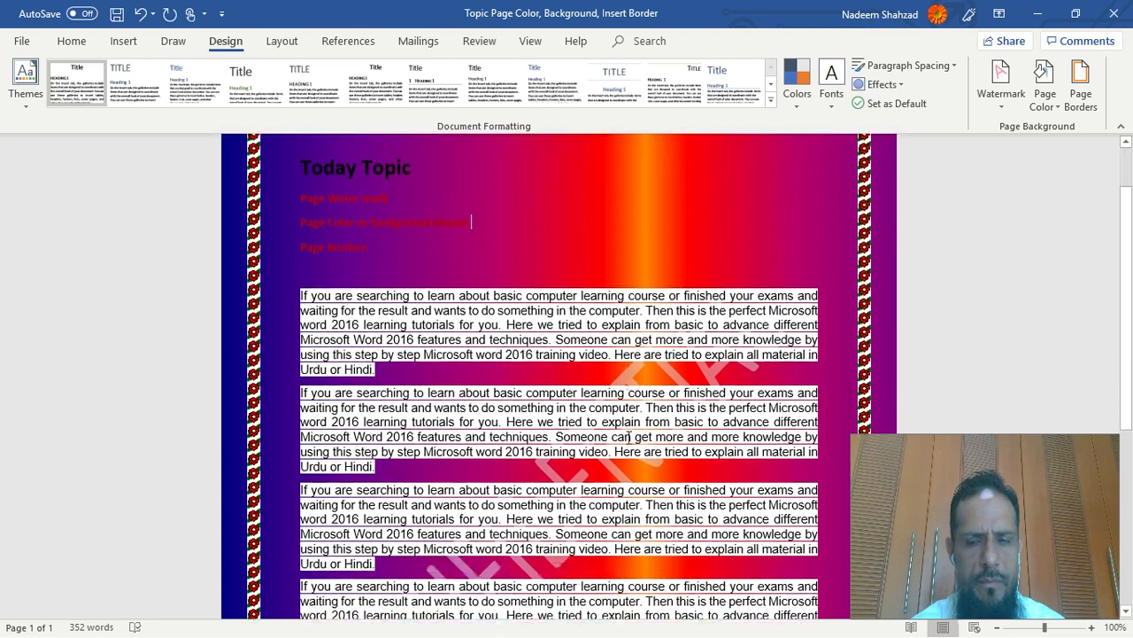